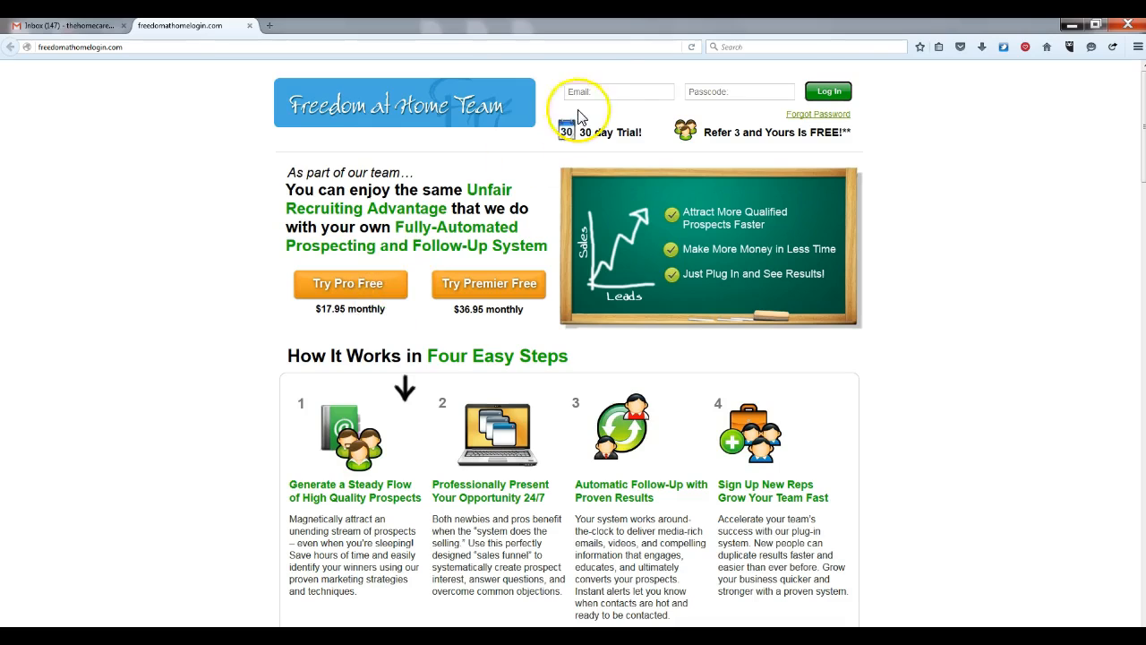
Sign in with the saved account email, glance at Gmail, and return to the back office home page
left_click(615, 90)
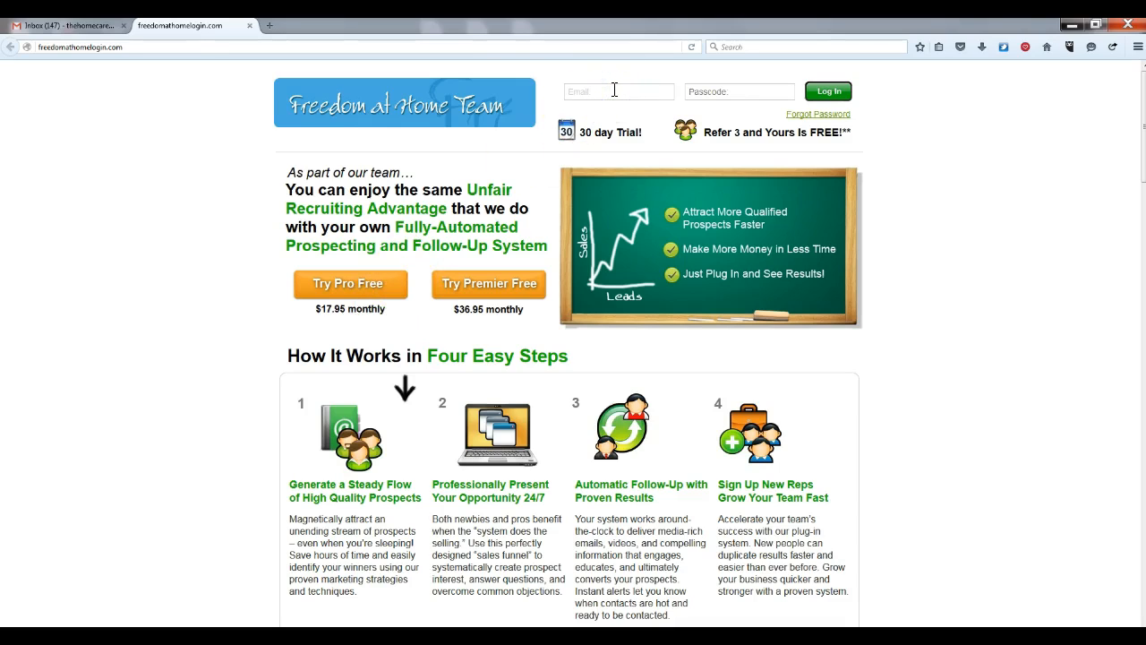
left_click(612, 92)
left_click(615, 121)
left_click(829, 92)
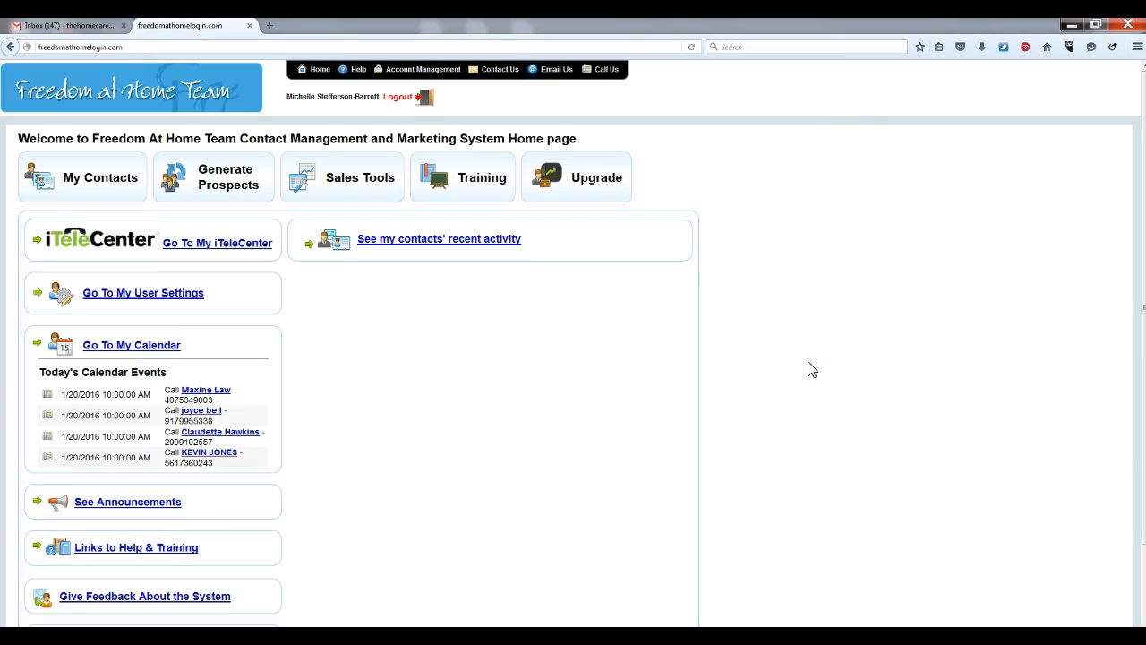
left_click(49, 27)
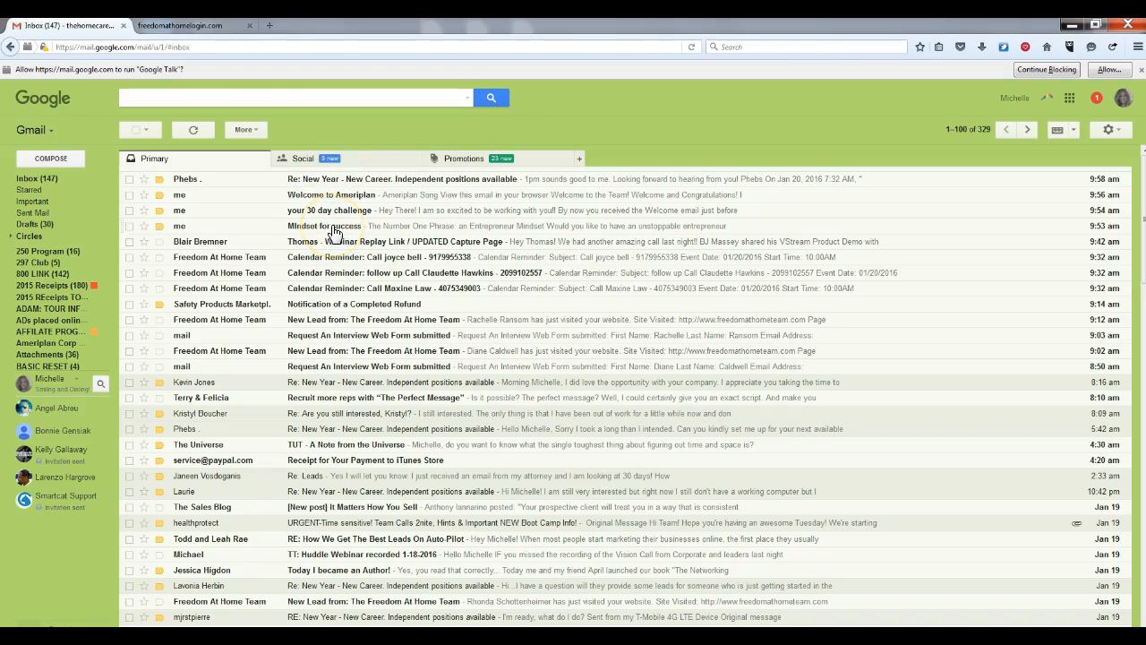
left_click(216, 27)
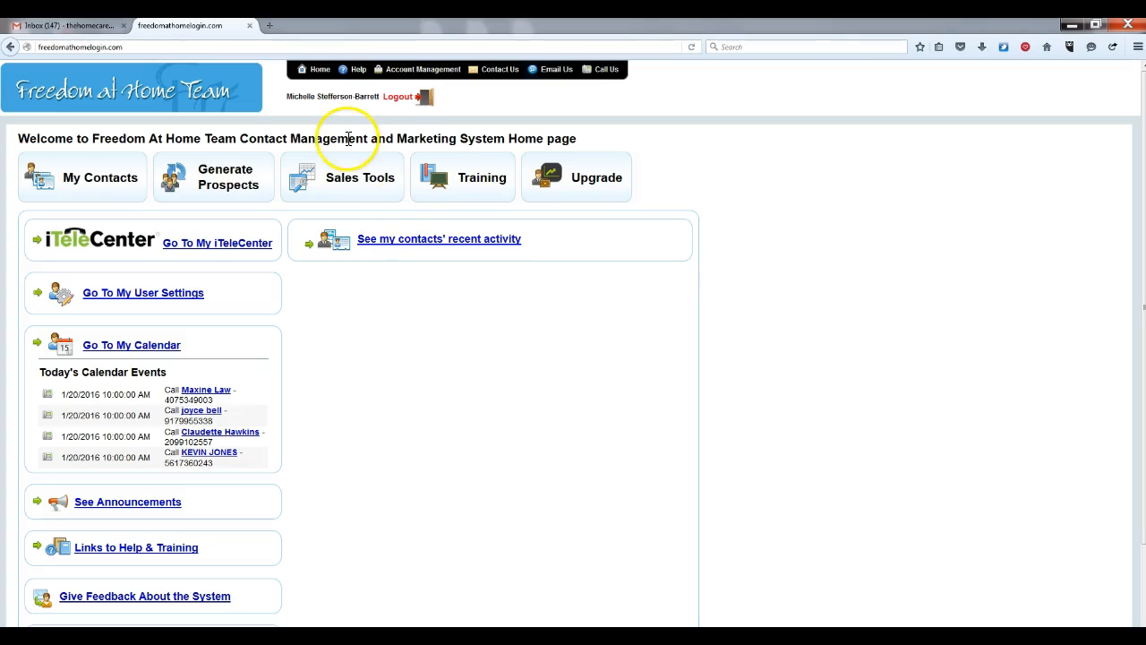
Go to Sales Tools' Autoresponder Emails and open the My 1st Level IBOs campaign's message list
left_click(349, 178)
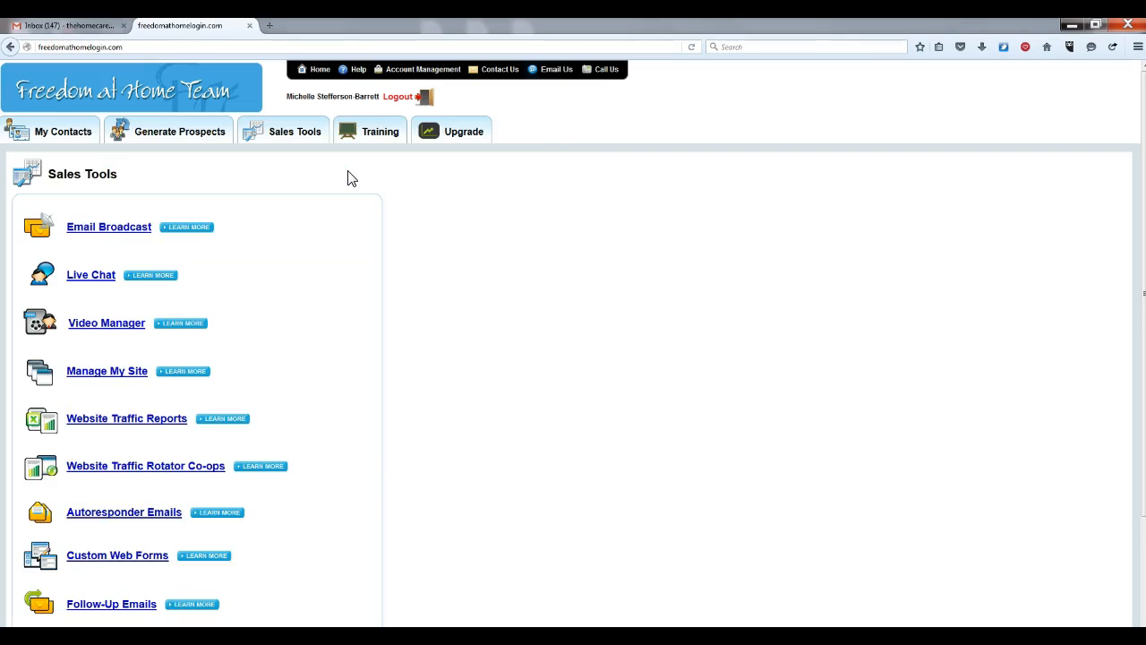
left_click(140, 518)
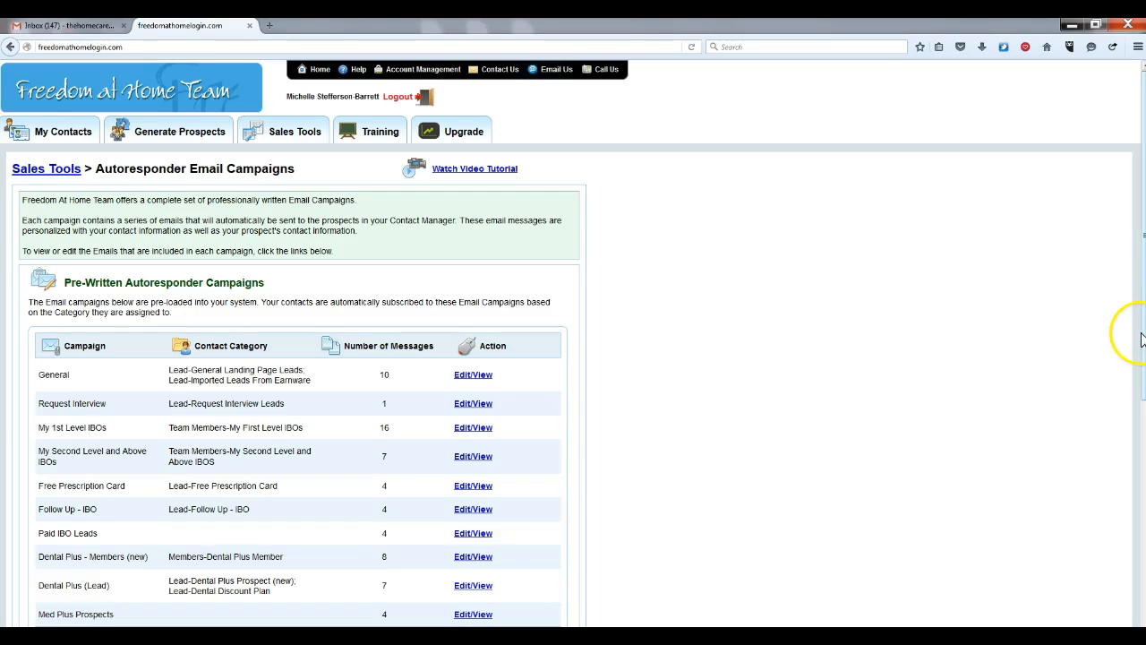
scroll(1141, 344, "down", 1)
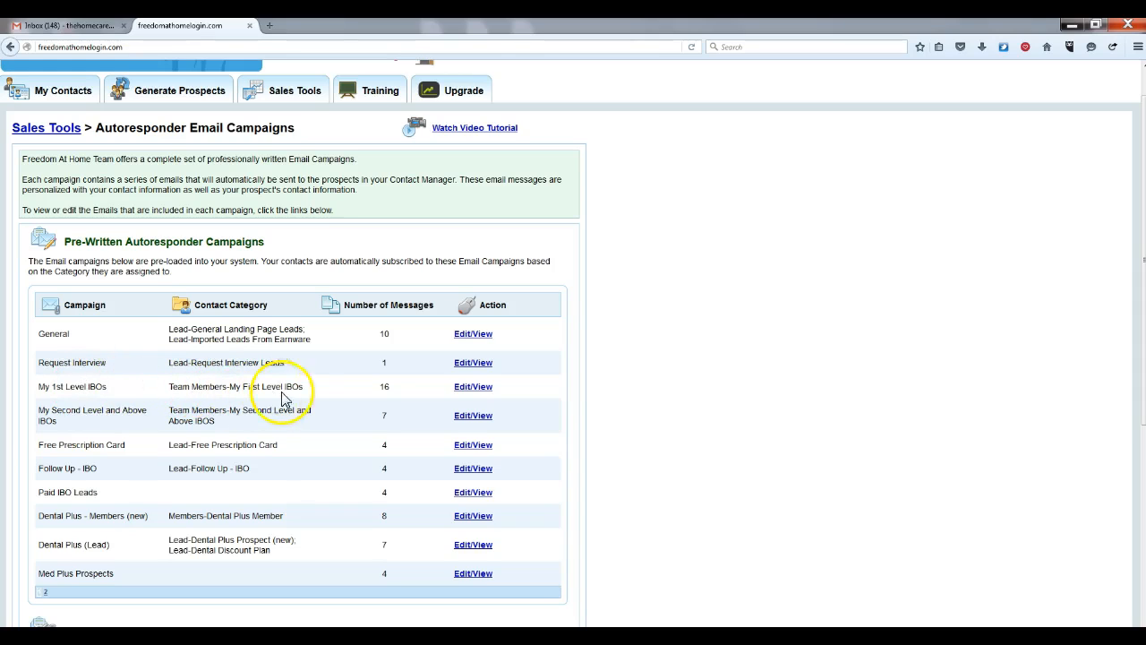
left_click(480, 389)
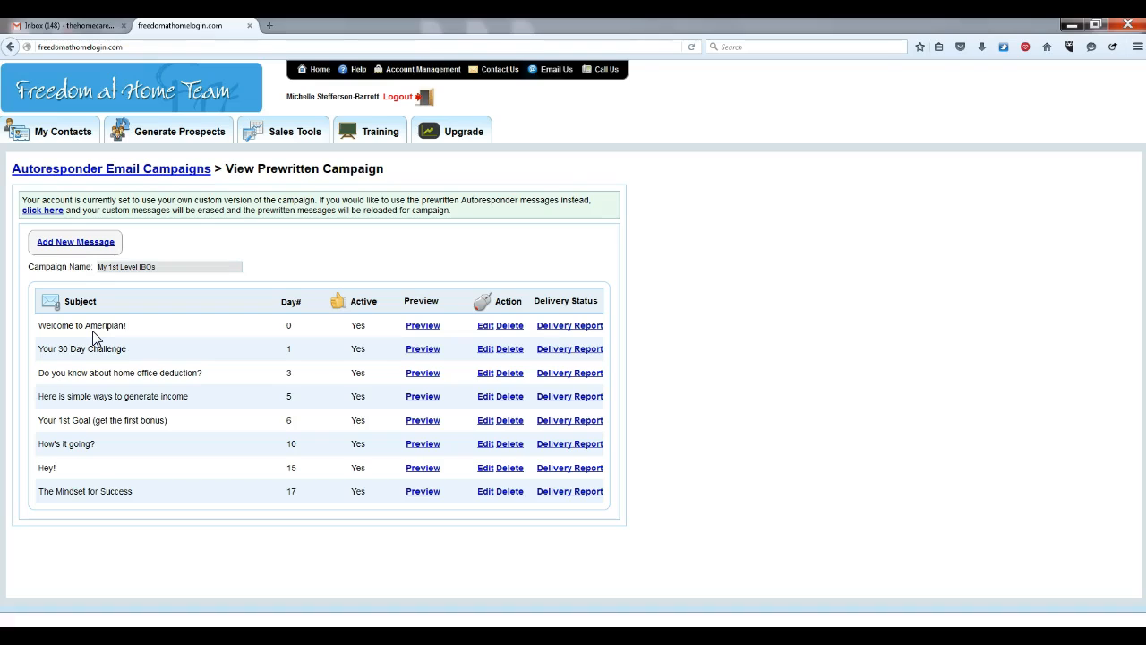
Preview the Welcome to Ameriplan! message and scroll through its contact details and website list
left_click(423, 326)
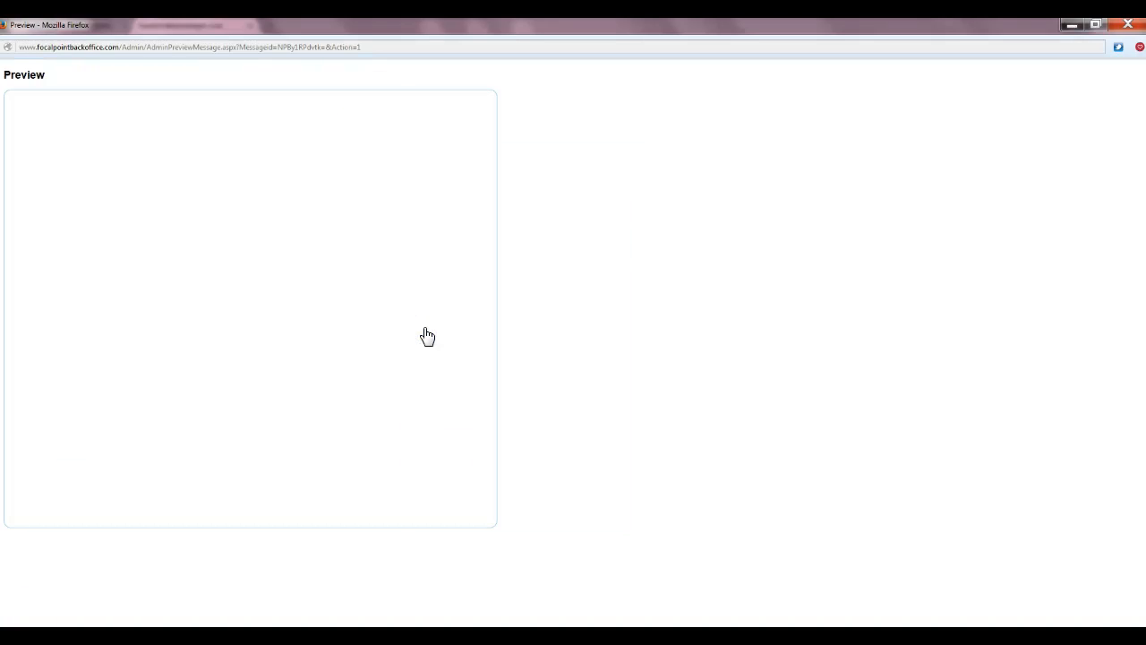
mouse_move(479, 175)
left_mouse_down()
mouse_move(478, 408)
mouse_move(481, 165)
left_mouse_up()
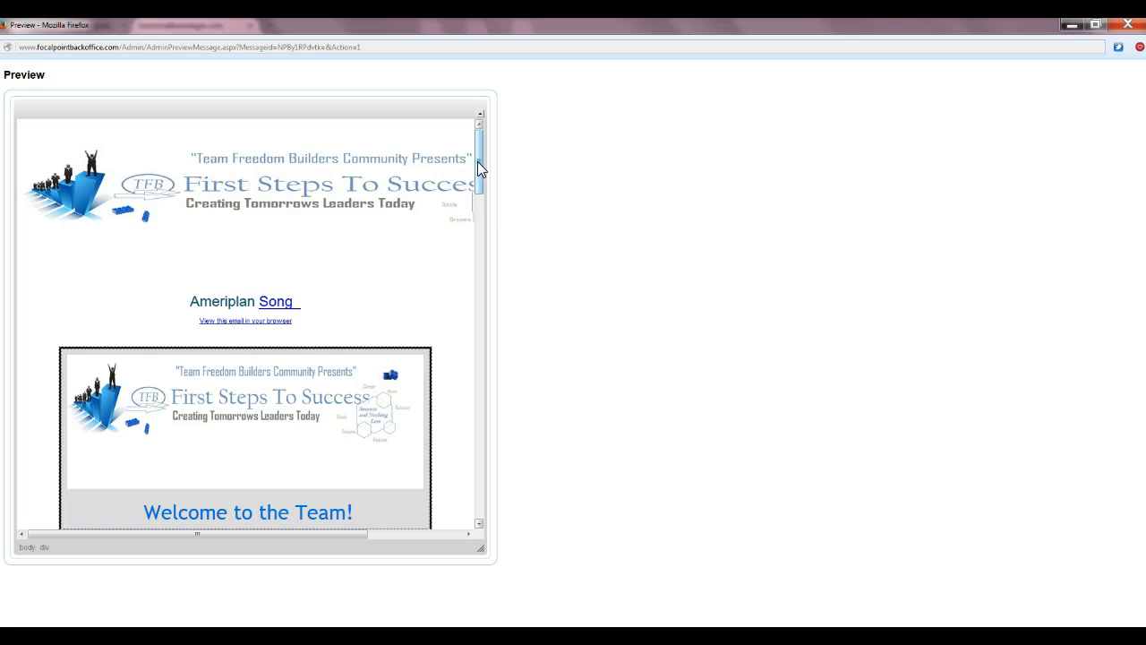
left_click_drag(479, 164, 486, 238)
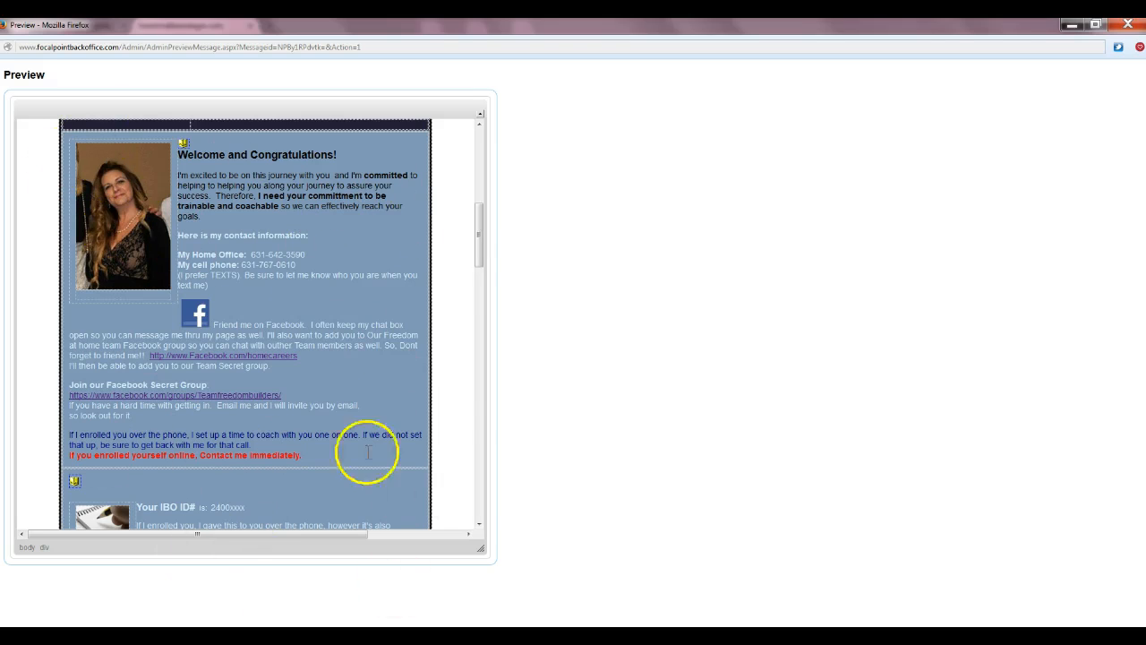
left_click_drag(484, 248, 478, 277)
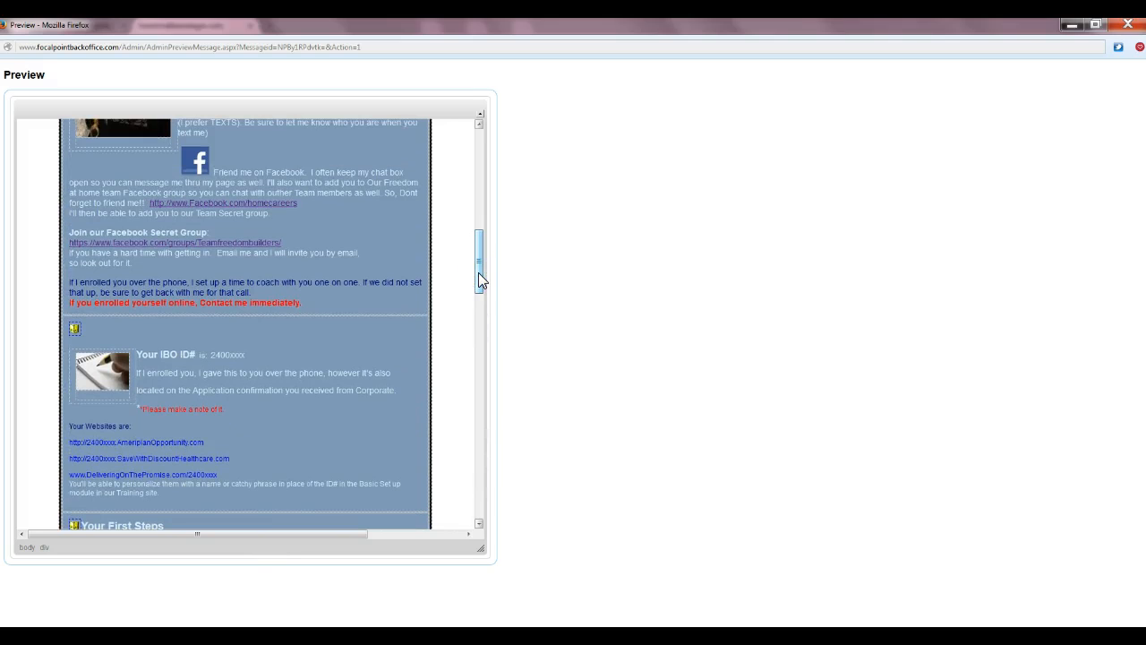
left_click_drag(479, 271, 478, 262)
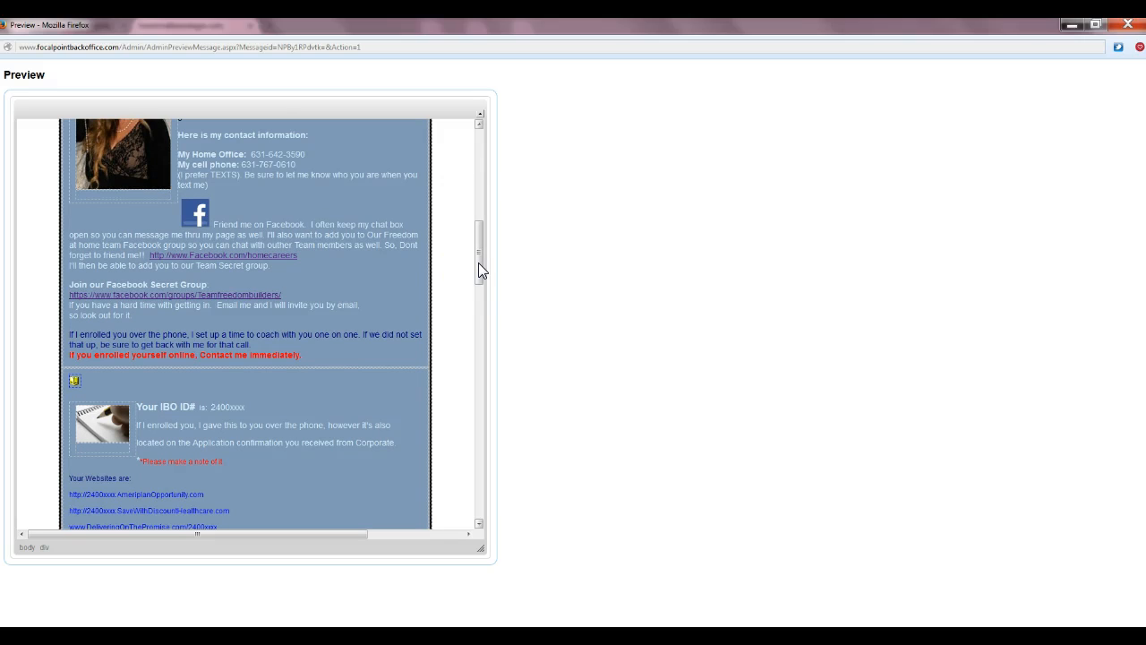
left_click_drag(478, 262, 475, 219)
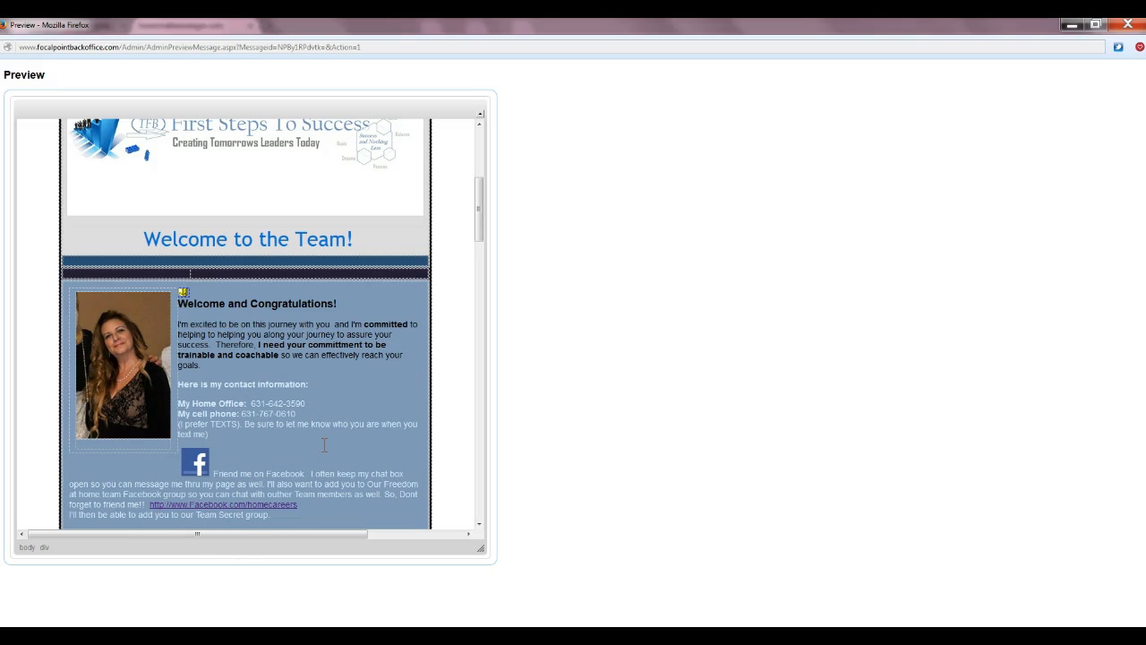
Close the welcome preview and look over the Your 30 Day Challenge message
left_click(1126, 27)
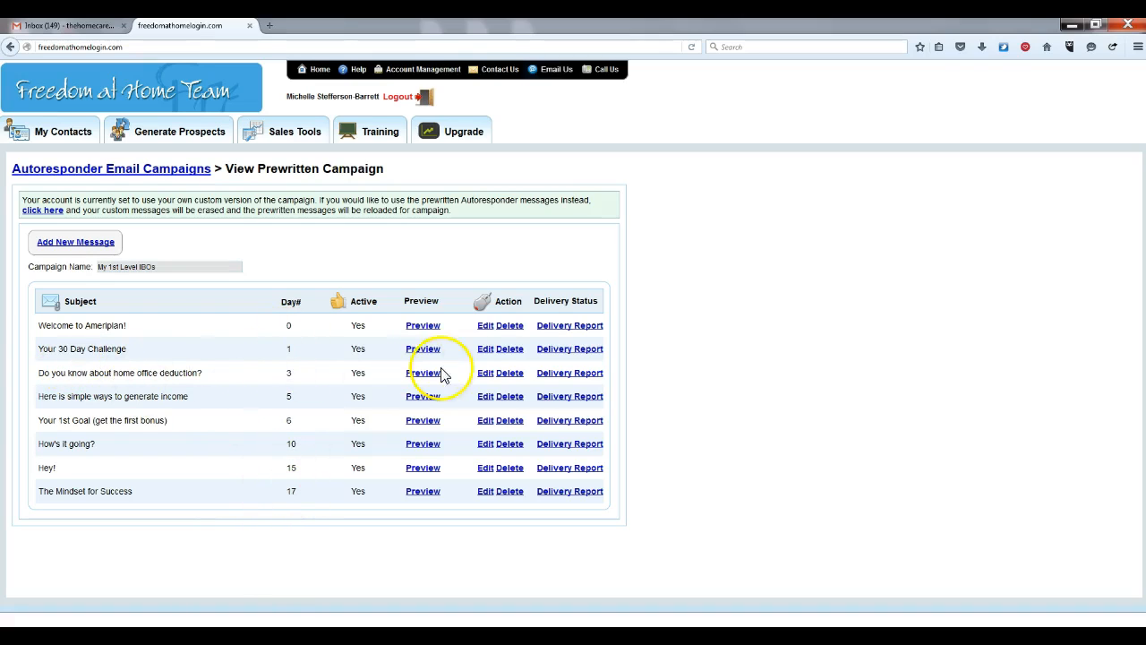
left_click(416, 352)
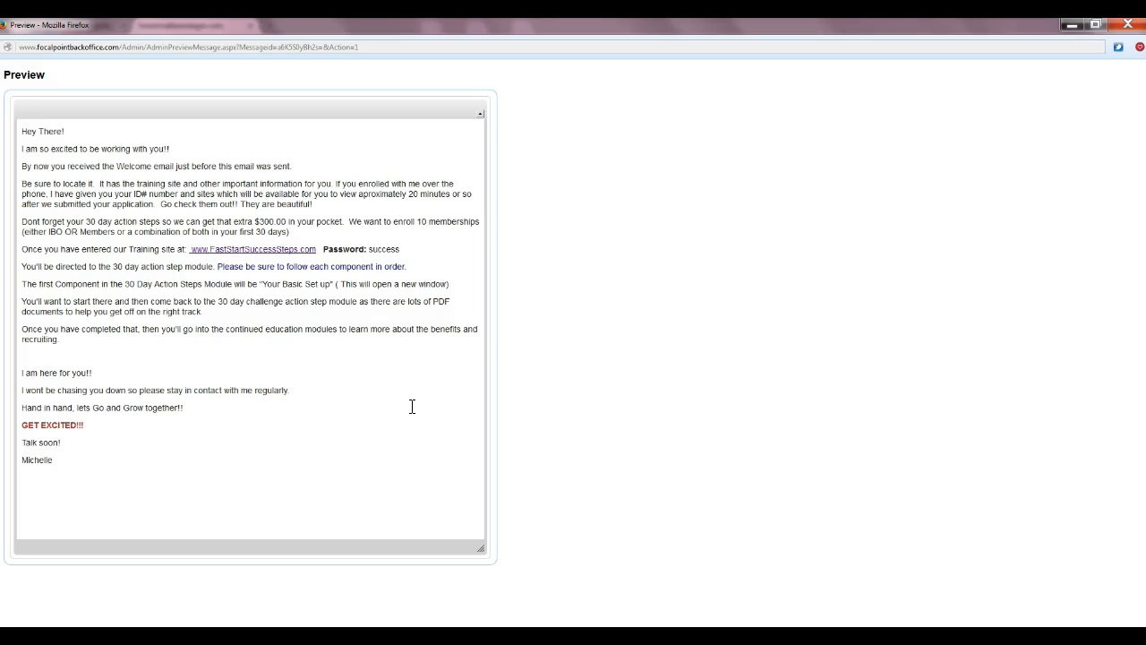
left_click(1126, 25)
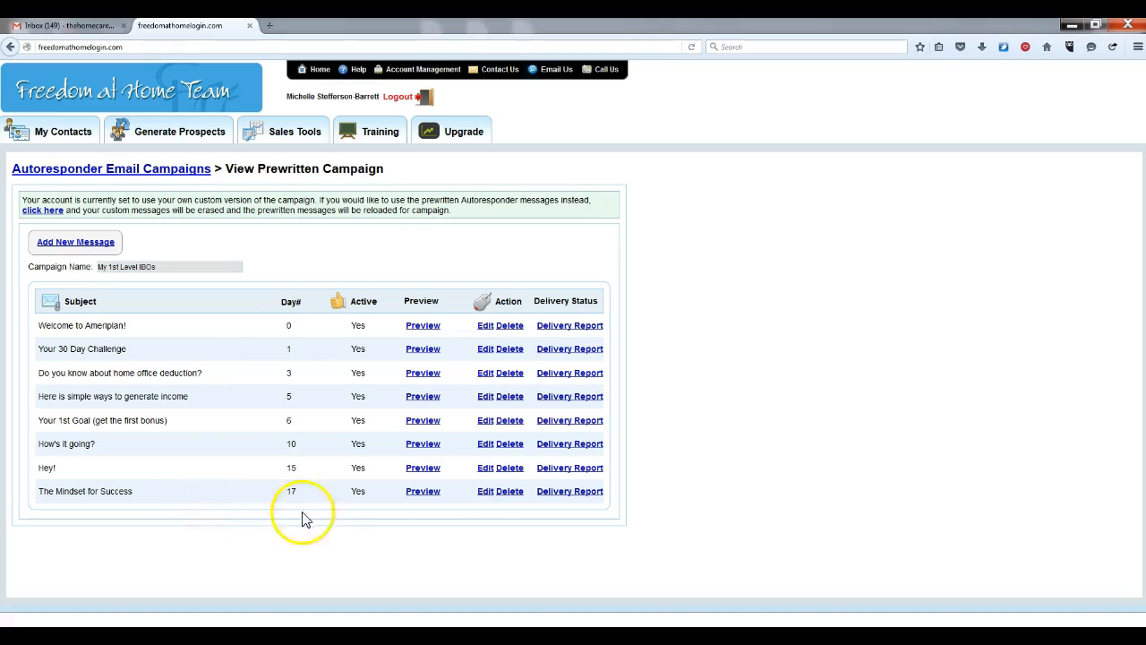
Preview and scroll through The Mindset for Success message, then close it
left_click(427, 495)
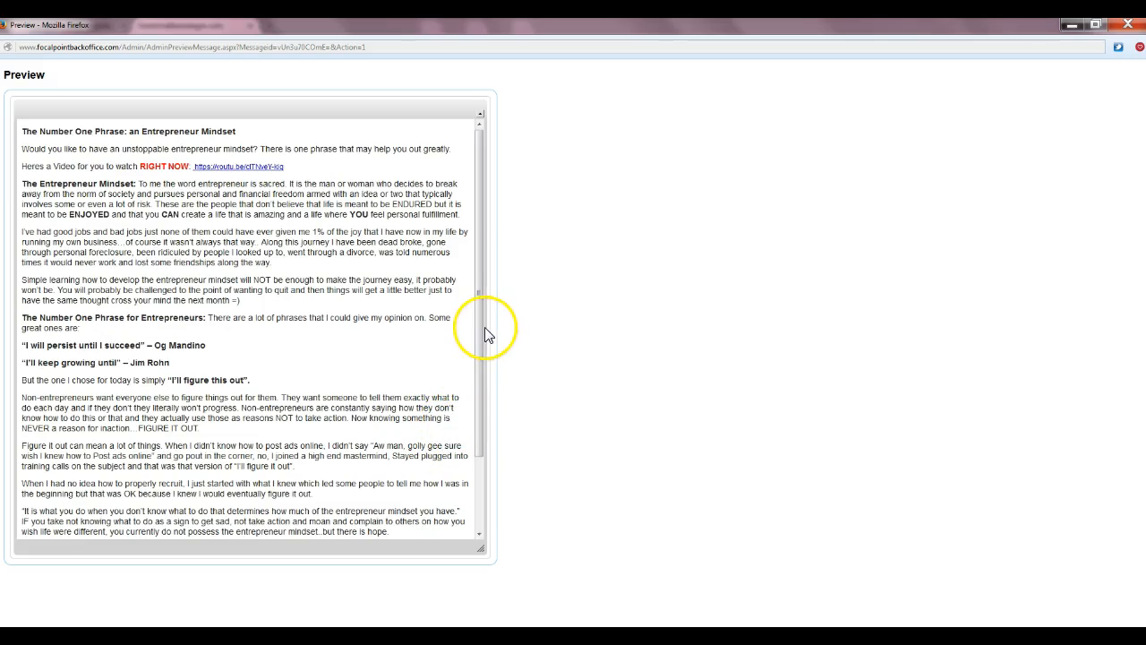
mouse_move(480, 324)
left_mouse_down()
mouse_move(488, 410)
mouse_move(478, 325)
left_mouse_up()
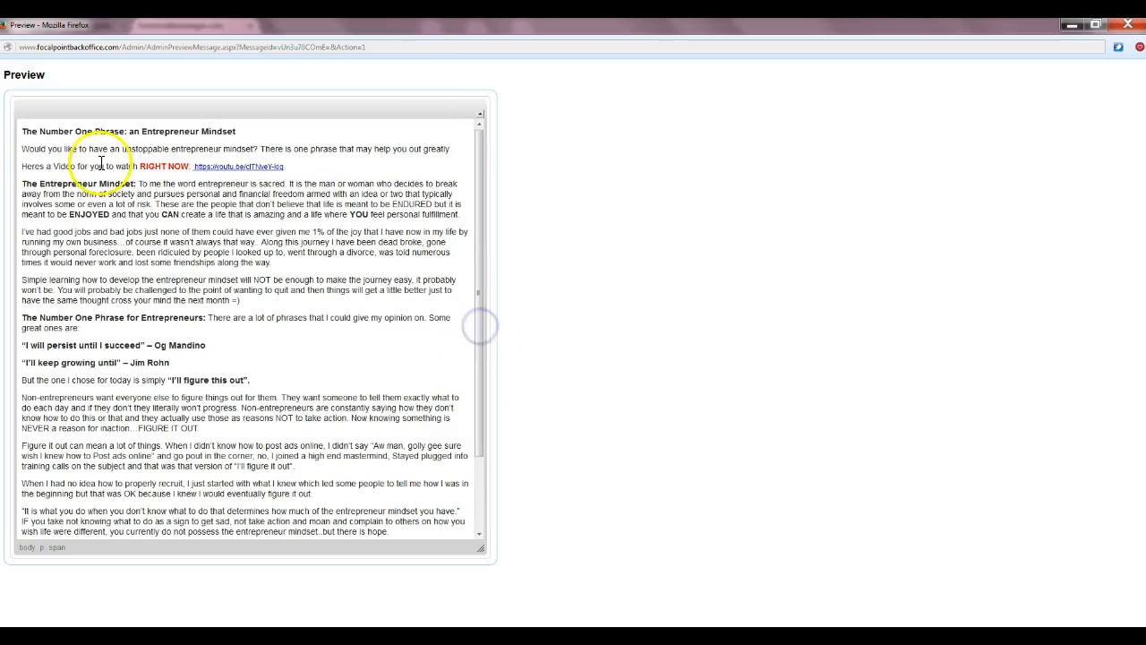
left_click(480, 197)
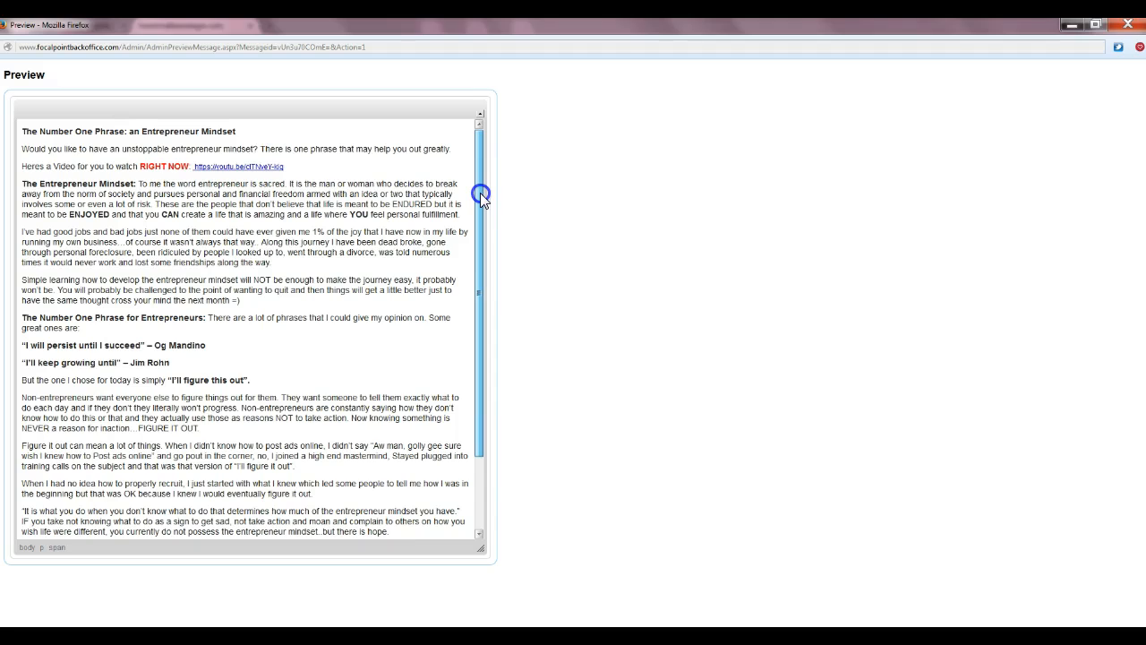
left_click_drag(480, 192, 483, 128)
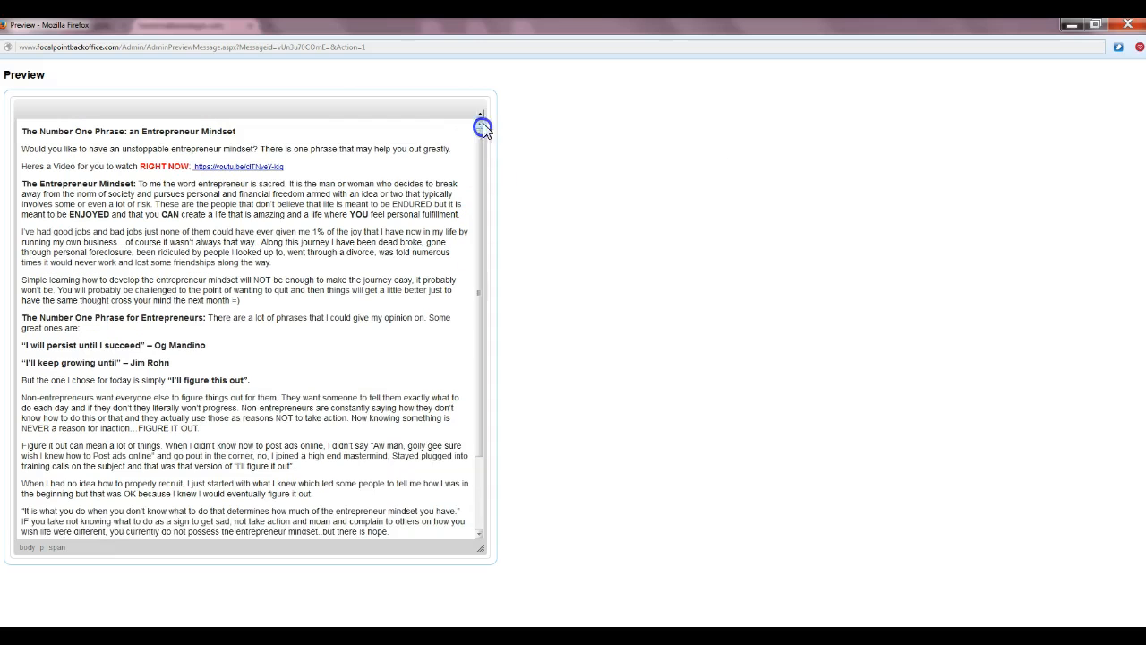
left_click(1127, 24)
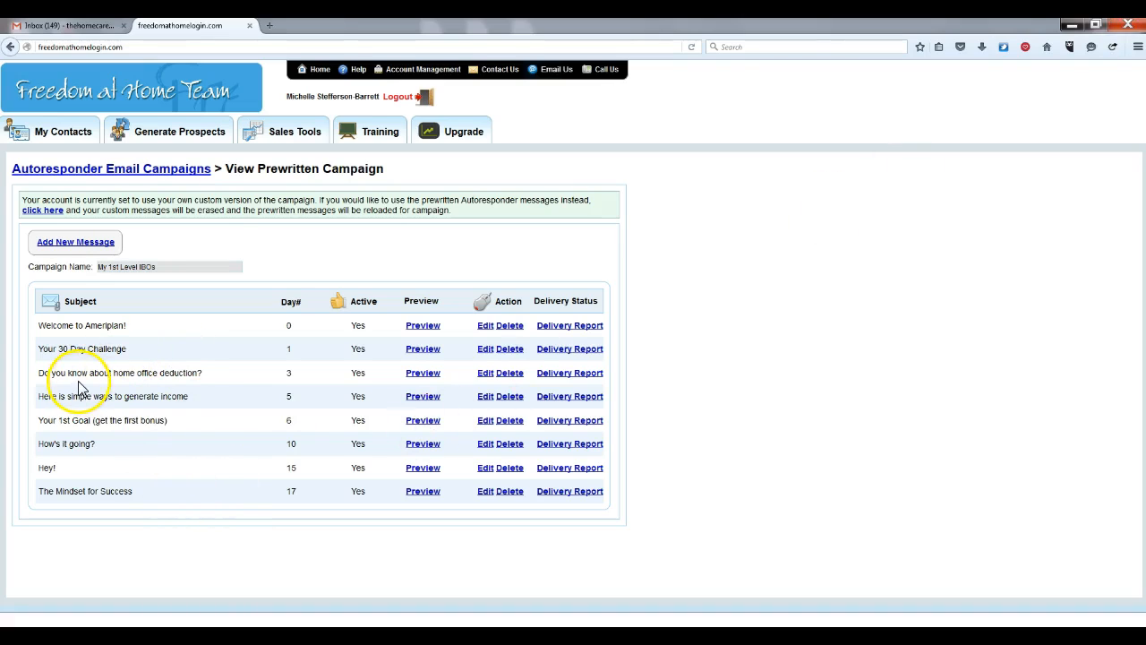
left_click(423, 374)
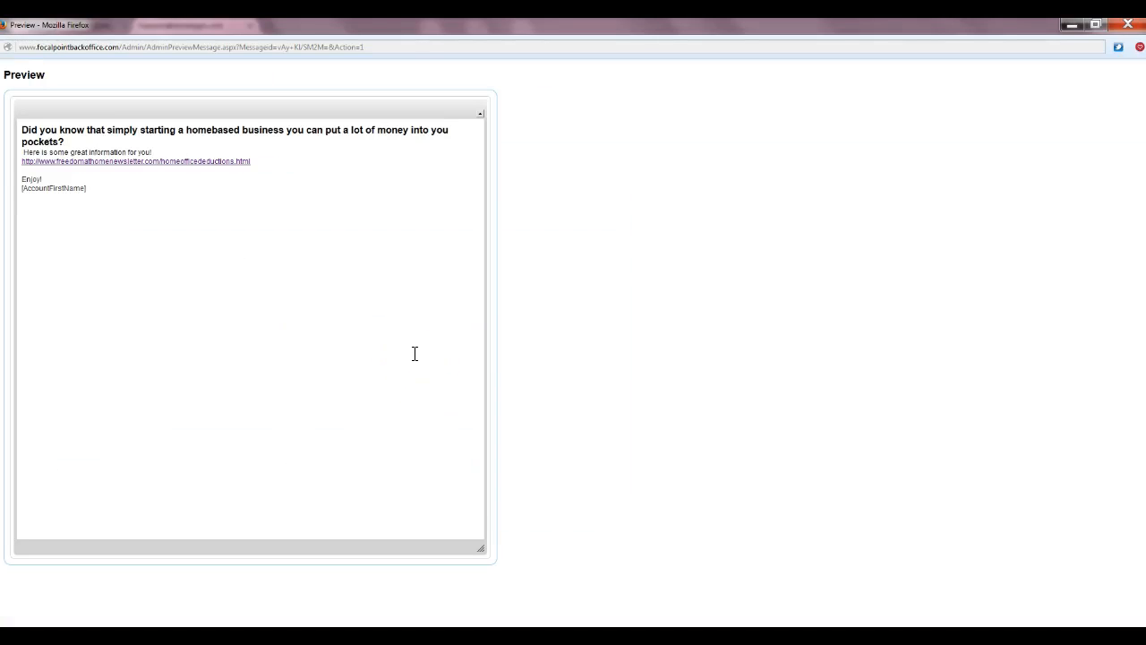
left_click(1127, 27)
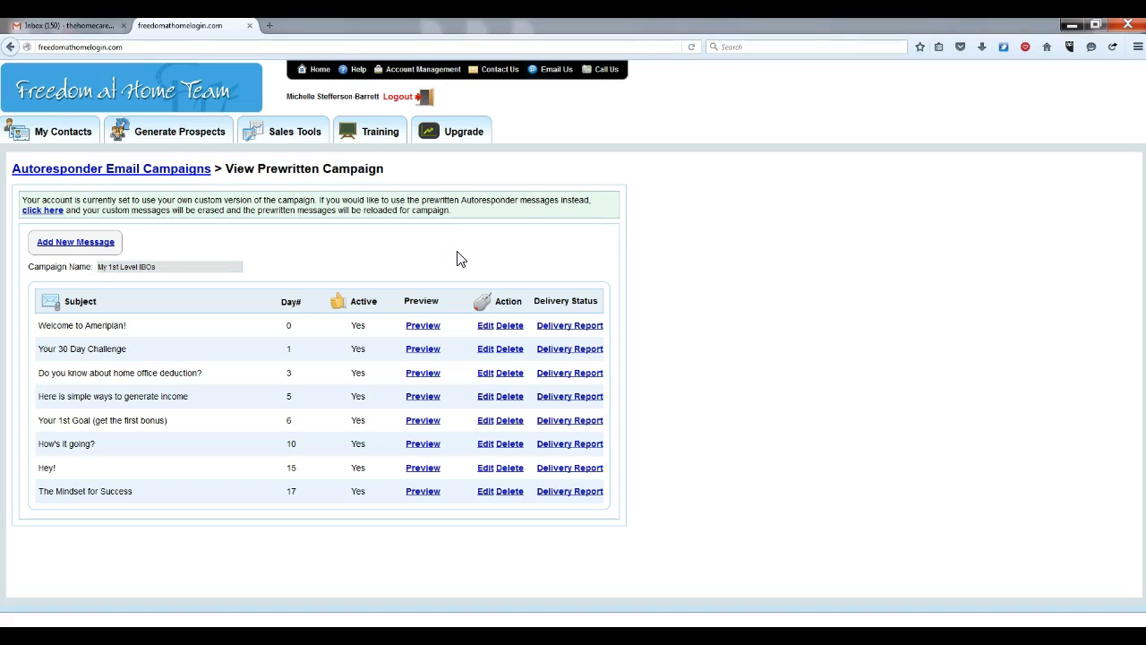
Erase the custom messages and reload the ten default prewritten autoresponder messages
left_click(45, 215)
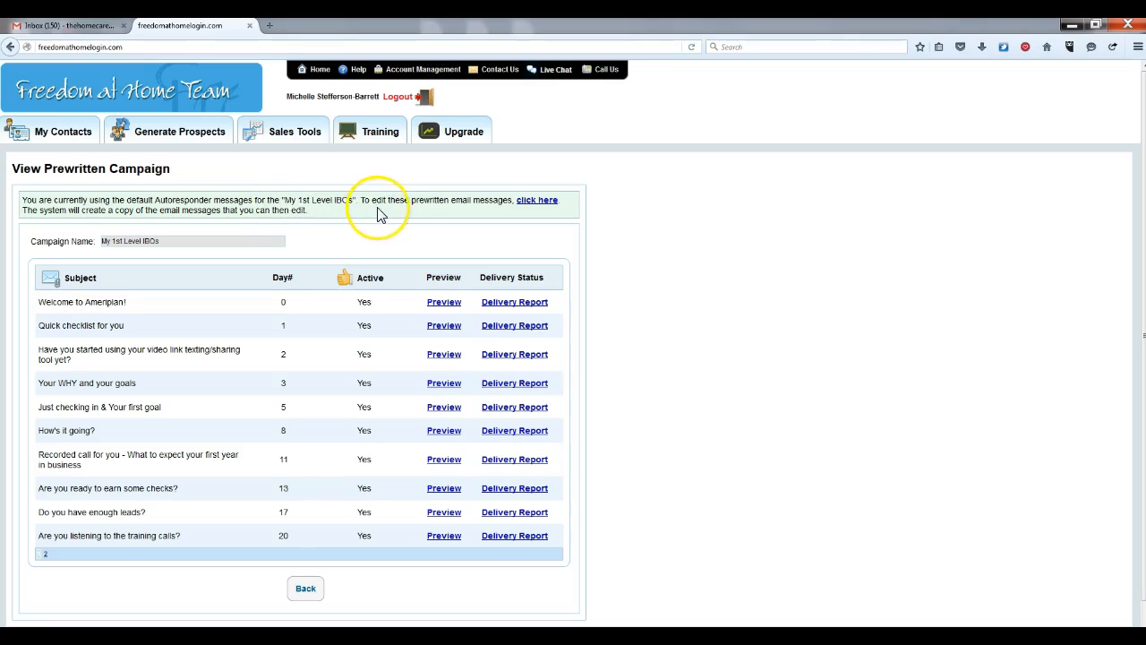
Copy the prewritten messages into an editable set and open Welcome to Ameriplan! in the editor
left_click(536, 202)
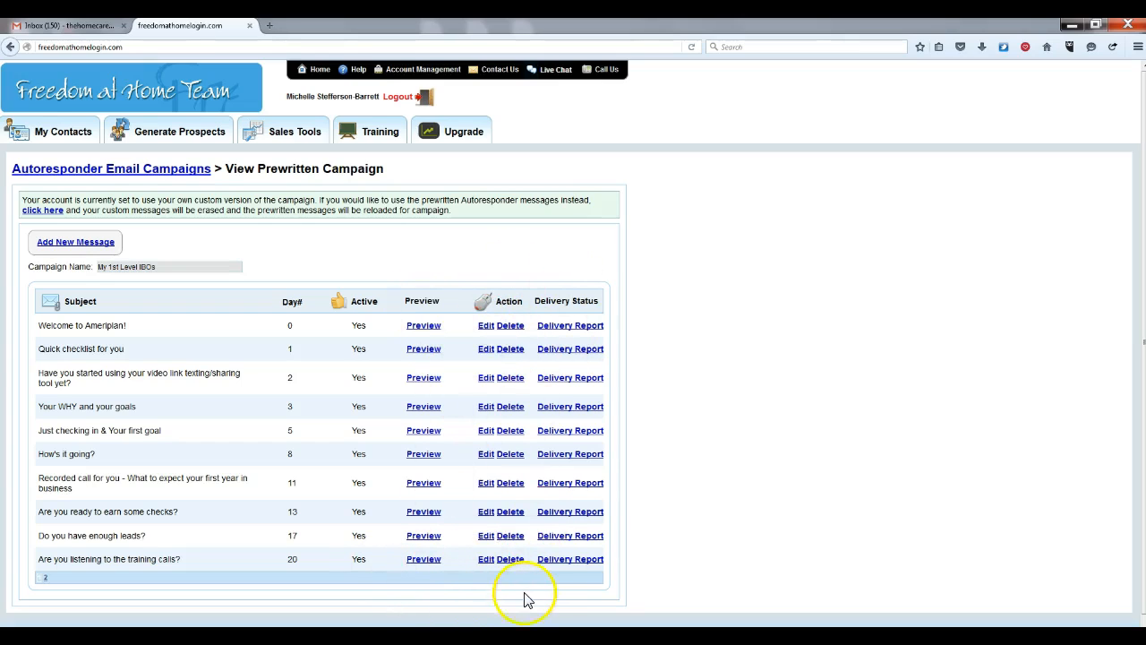
left_click(485, 326)
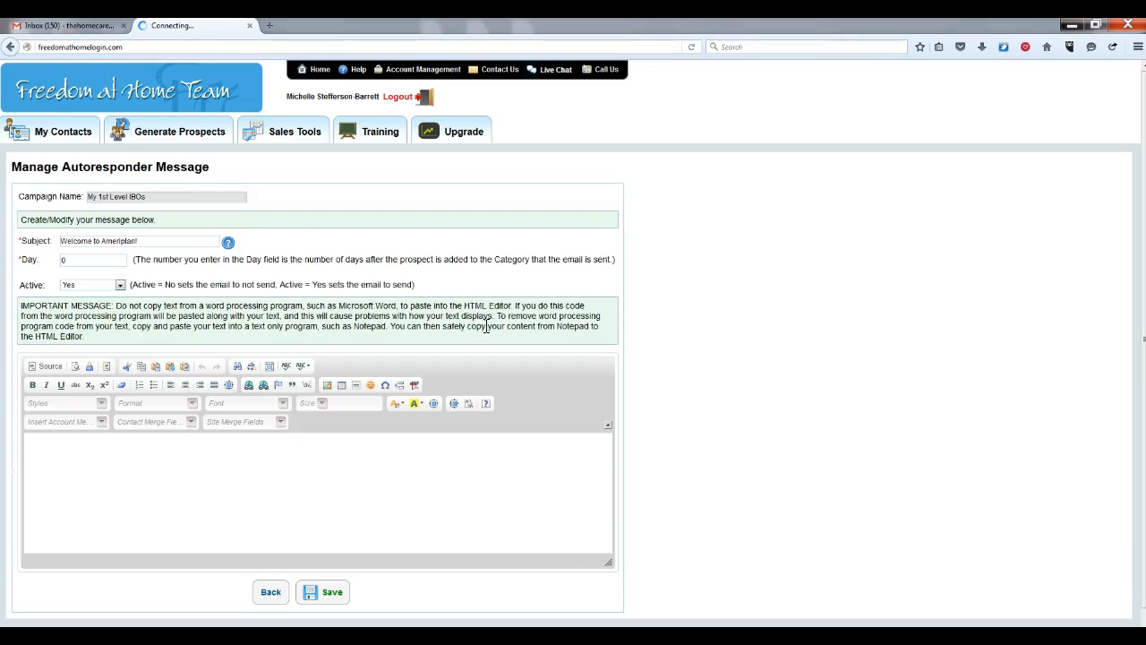
left_click(608, 456)
mouse_move(608, 455)
left_mouse_down()
mouse_move(605, 534)
mouse_move(608, 454)
left_mouse_up()
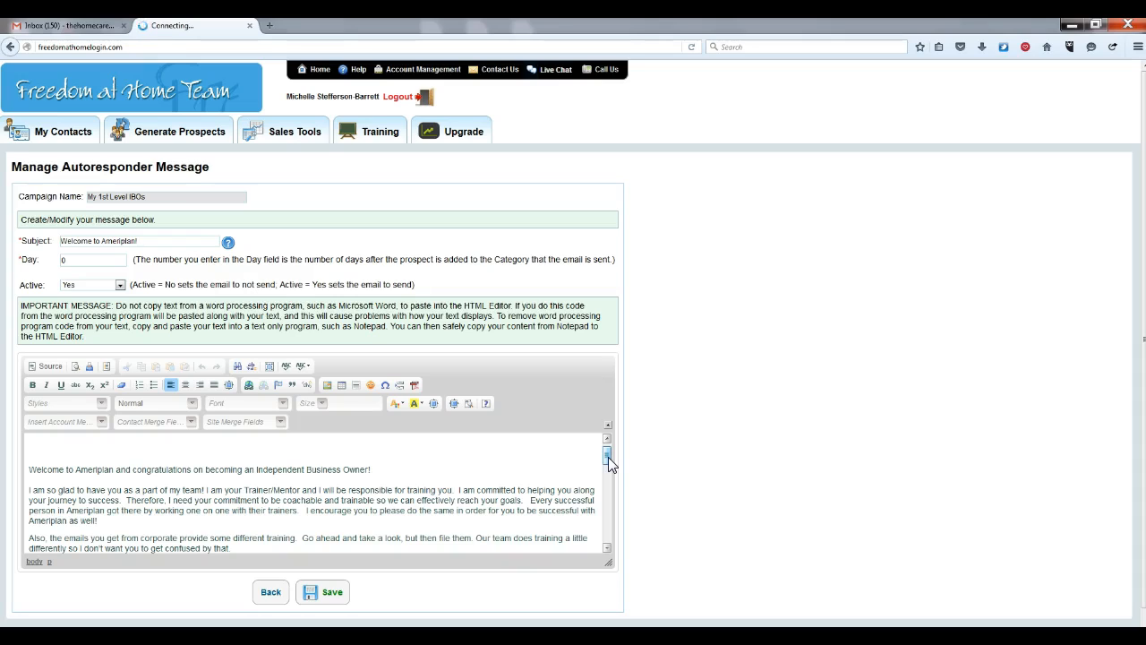
Add a left-aligned [FirstName] merge field on the email's top line
left_click(45, 449)
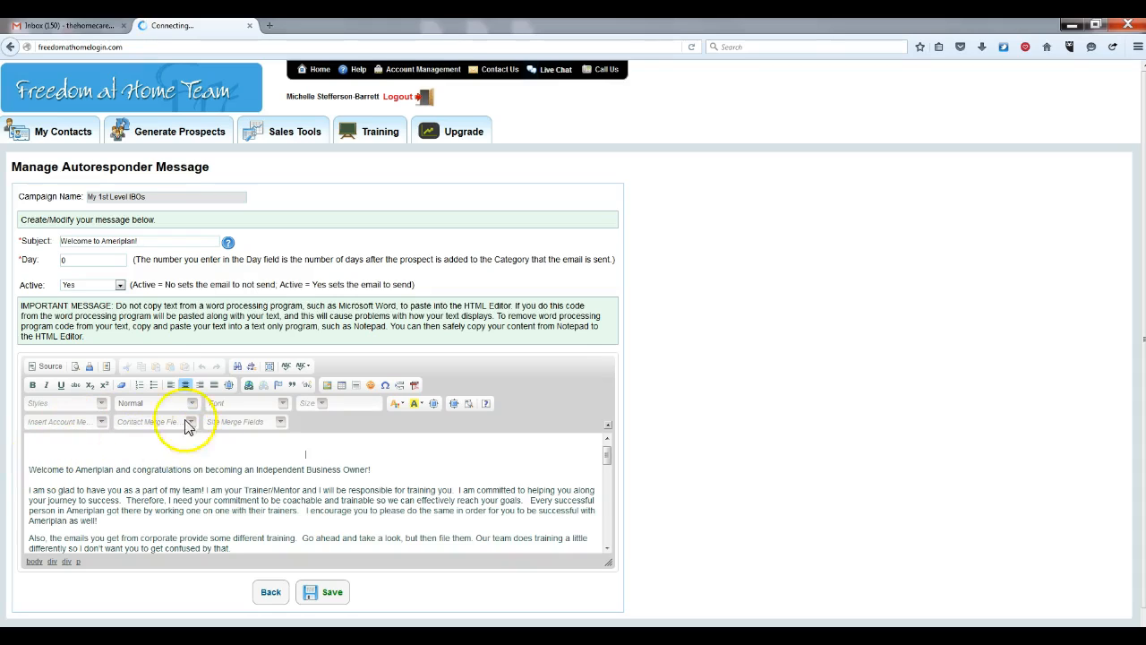
left_click(170, 386)
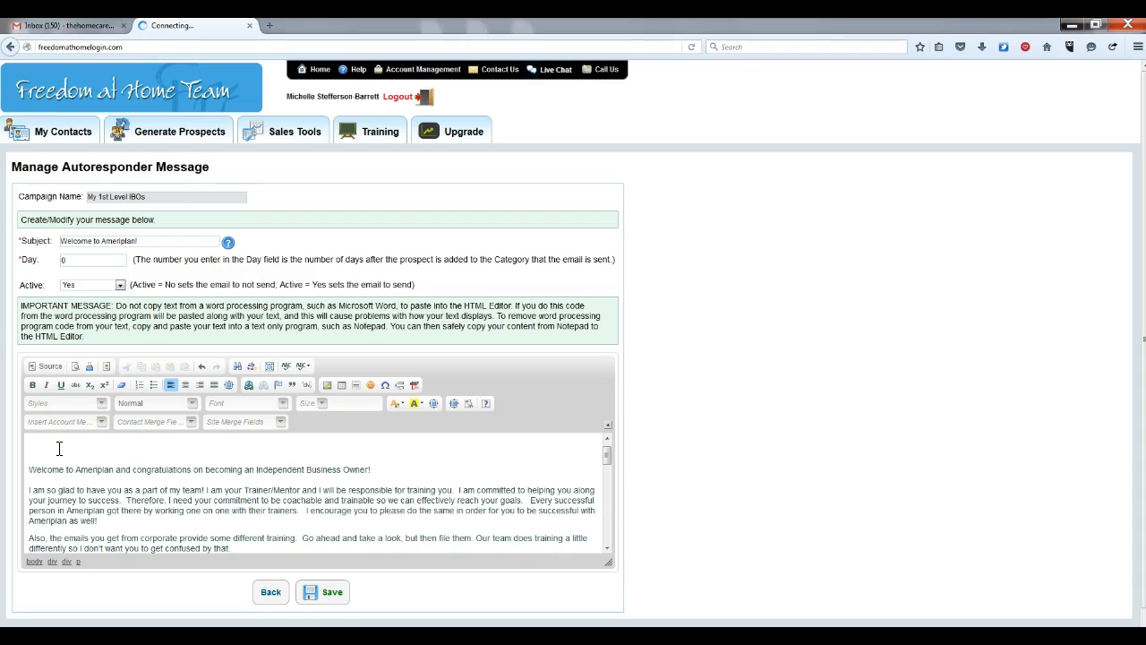
type("1")
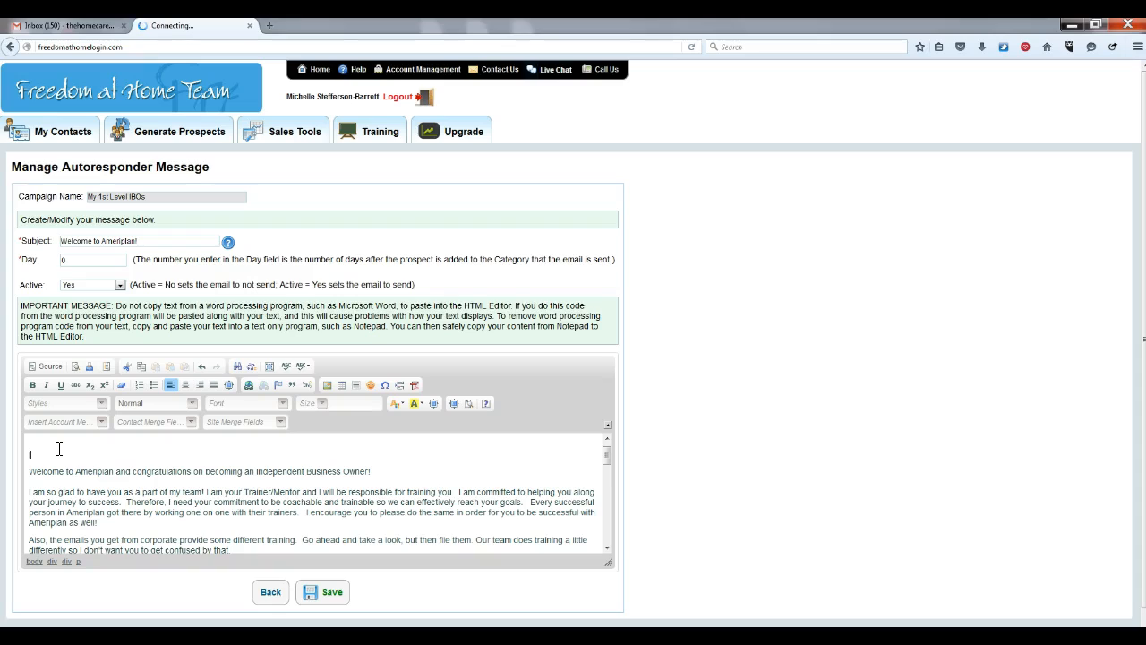
type("FirstName")
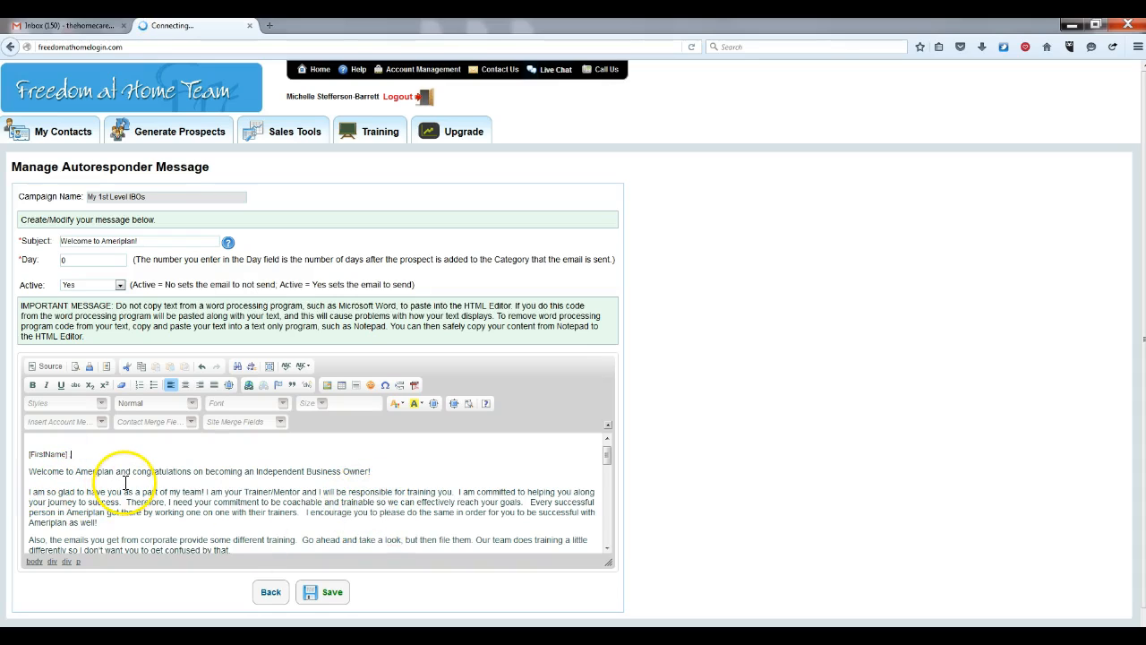
Trim the greeting to end at 'congratulations!' and join the following paragraph onto it
left_click_drag(379, 471, 193, 469)
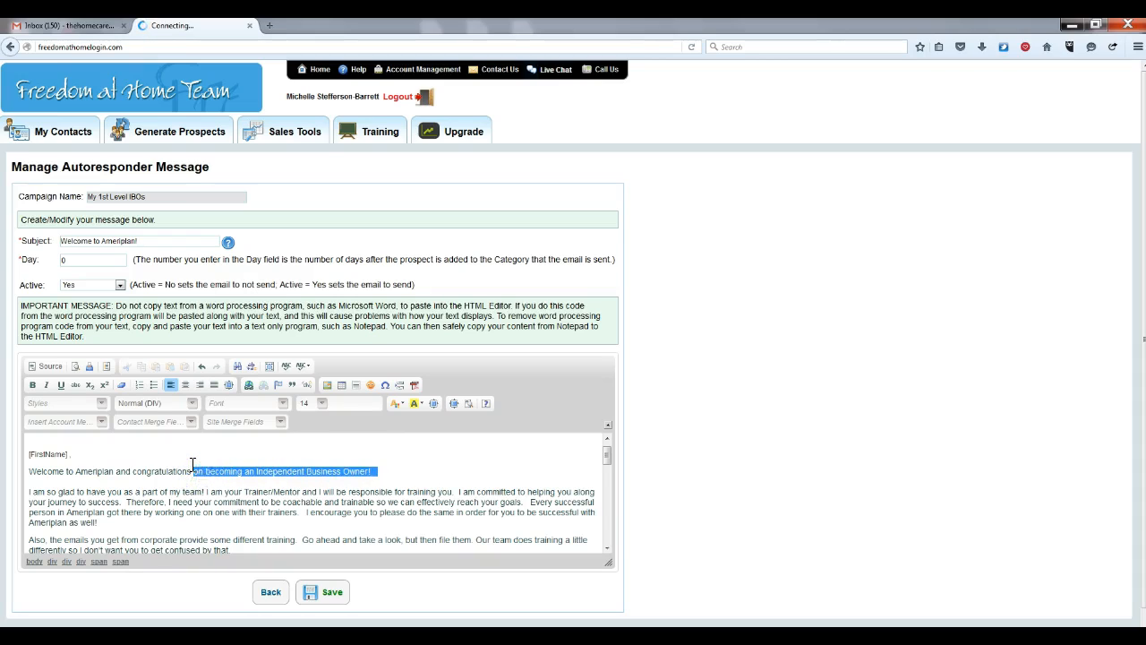
key("ctrl+x")
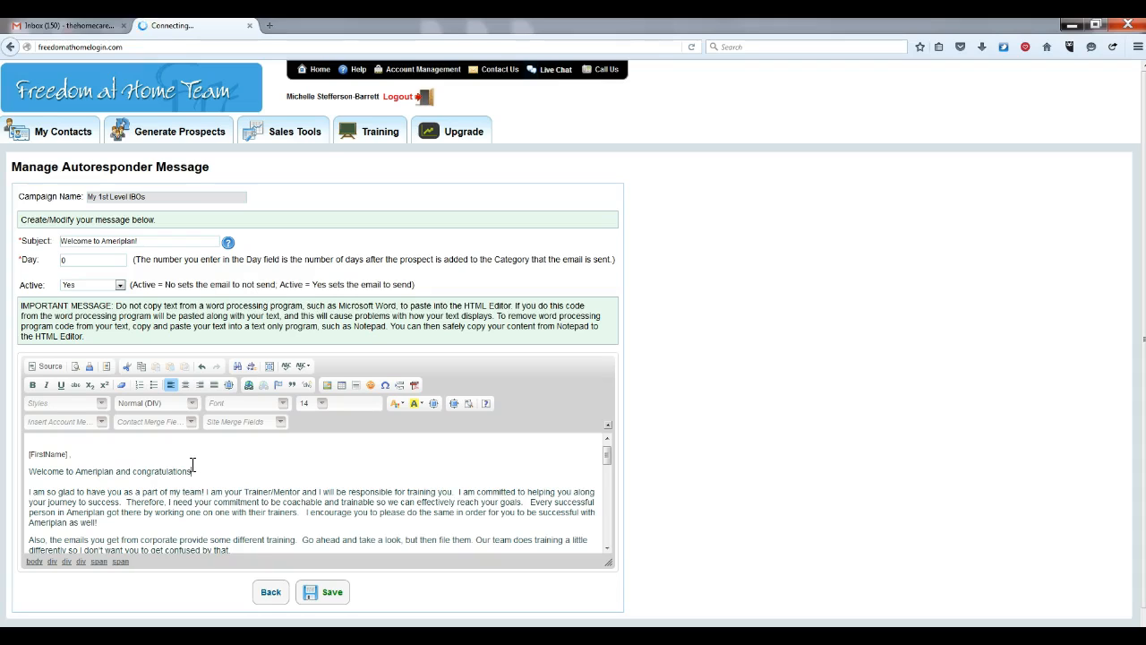
type("!")
key("Return")
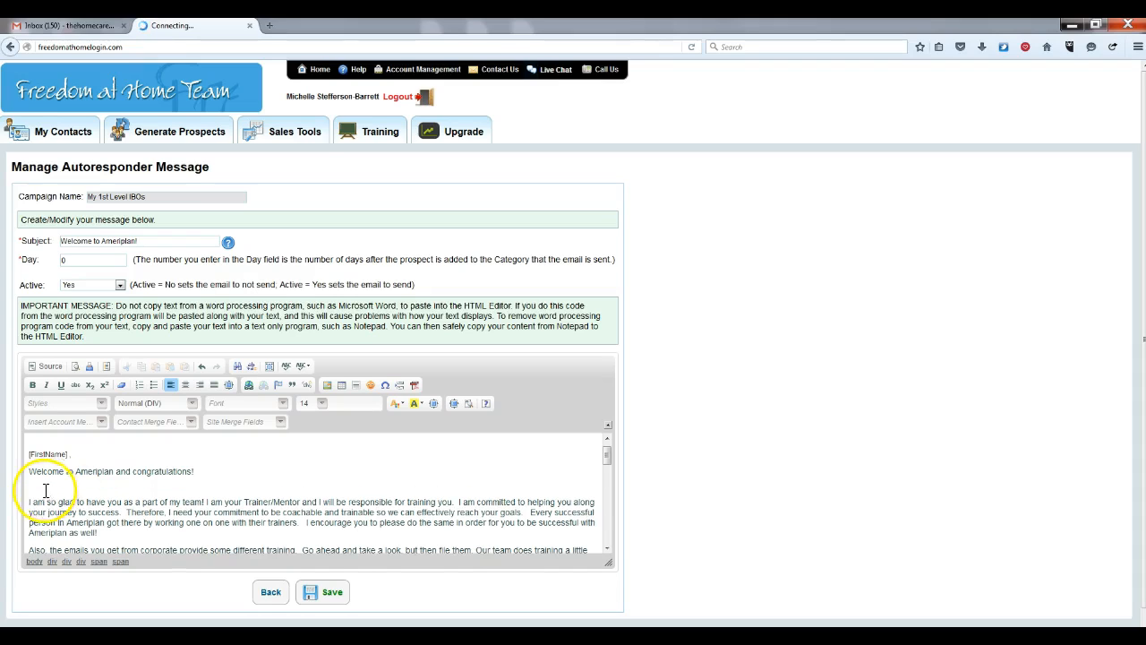
left_click(29, 503)
key("BackSpace")
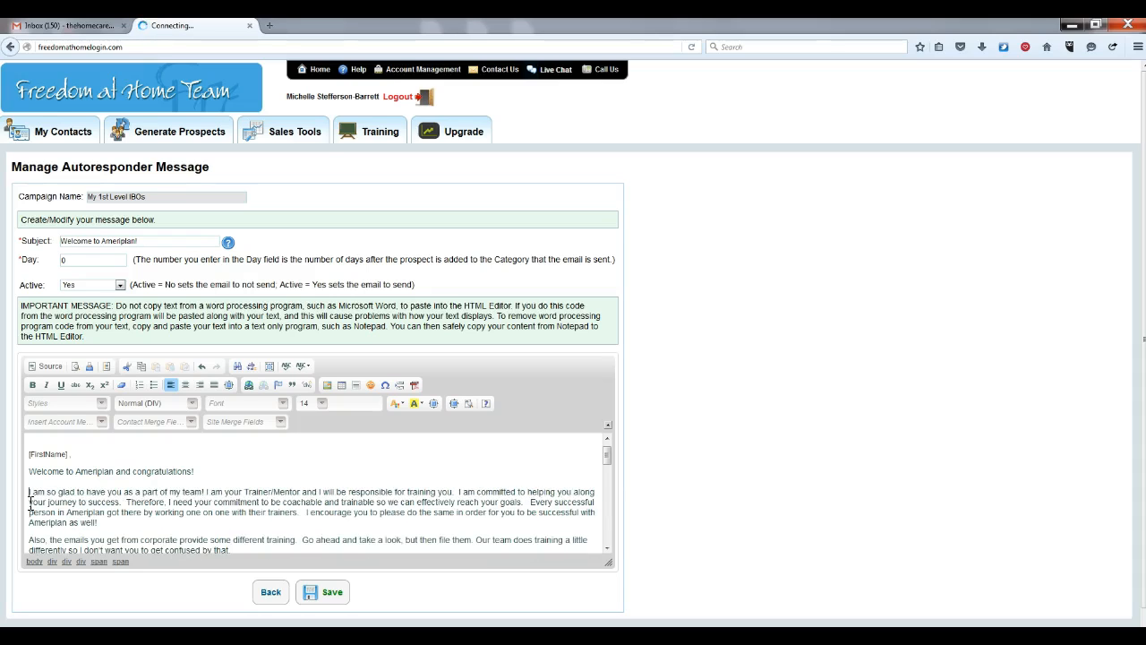
key("BackSpace")
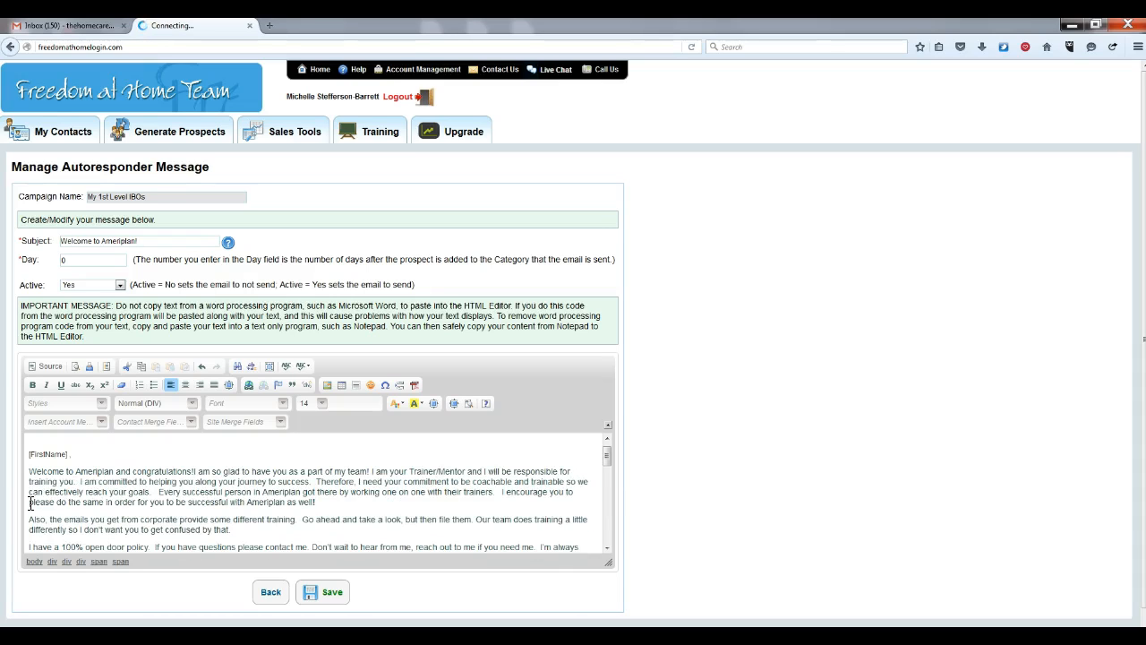
Start a new paragraph after 'team!' with a blank line before the Trainer/Mentor sentence
left_click(371, 471)
key("Return")
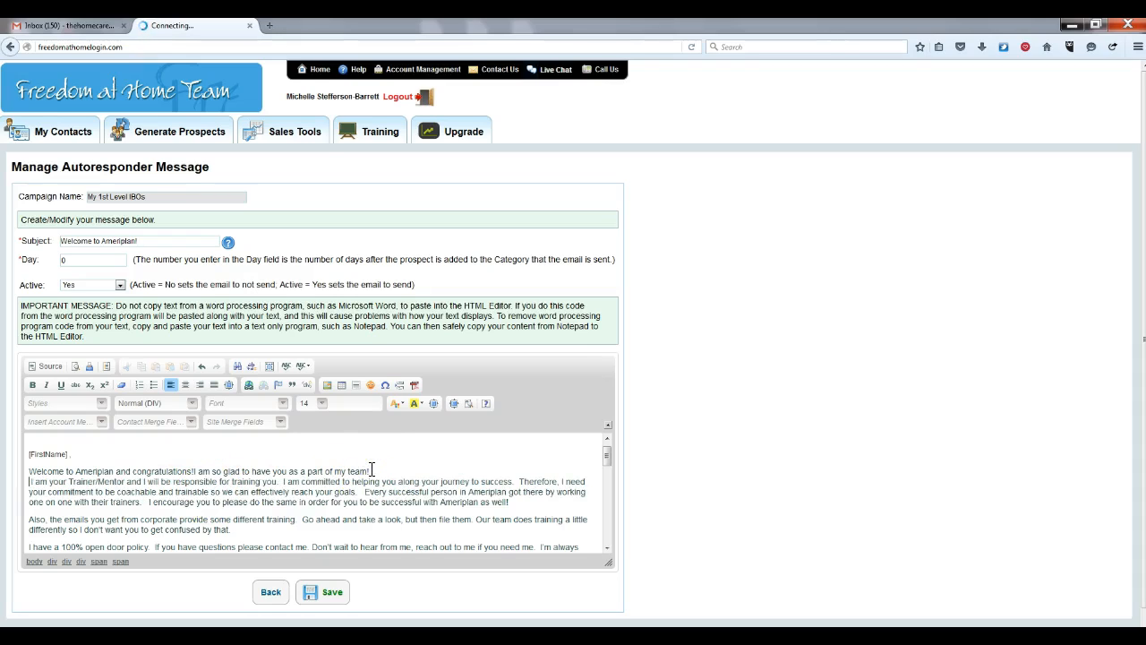
key("Return")
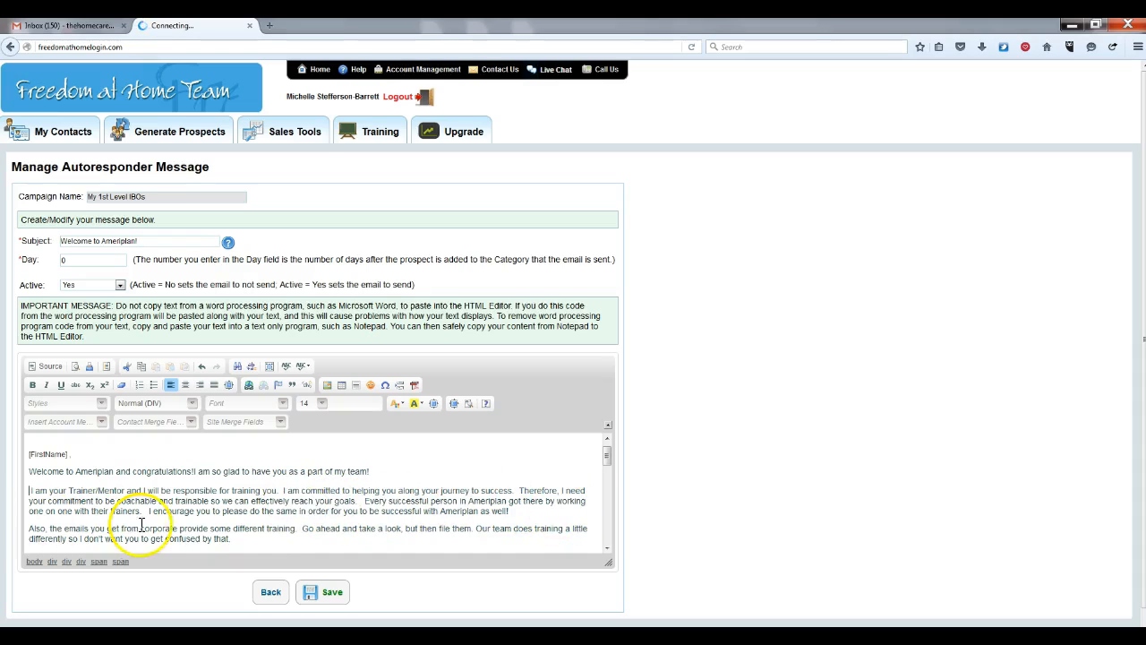
left_click(524, 512)
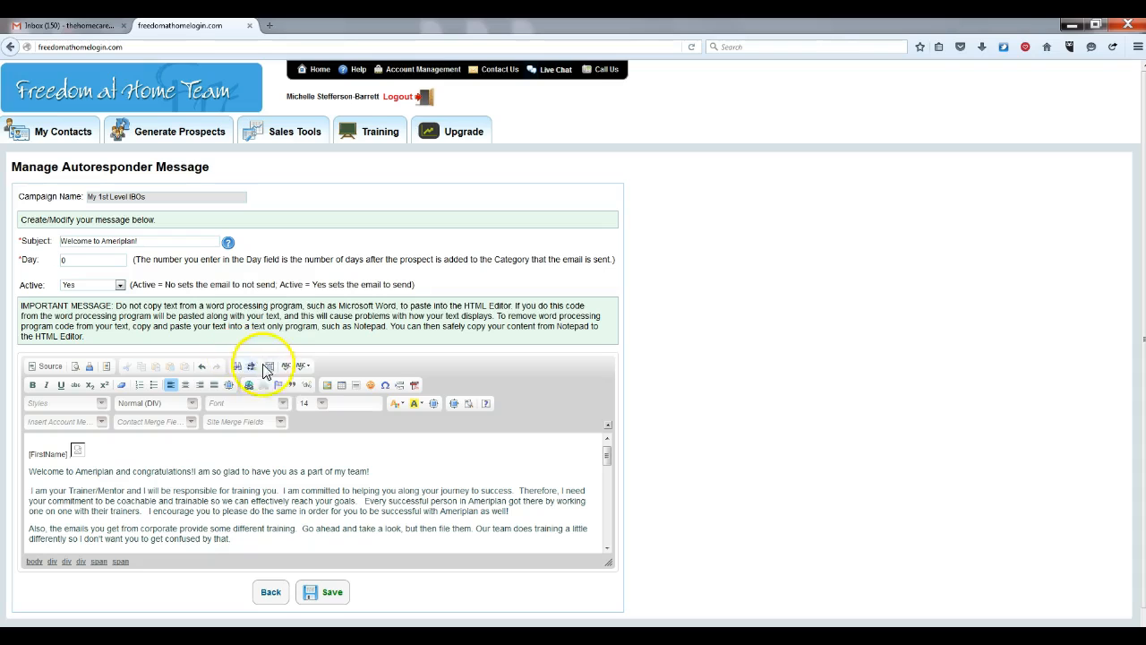
Open the Image Properties Upload tab and browse for a photo file
left_click(326, 385)
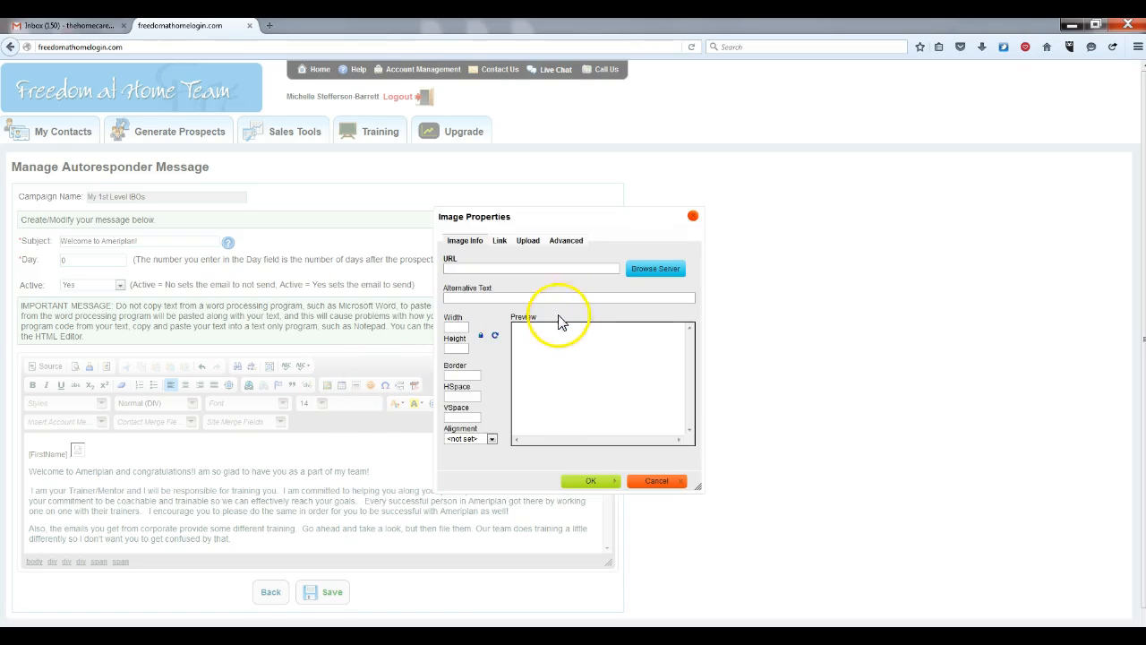
left_click(530, 244)
left_click(471, 275)
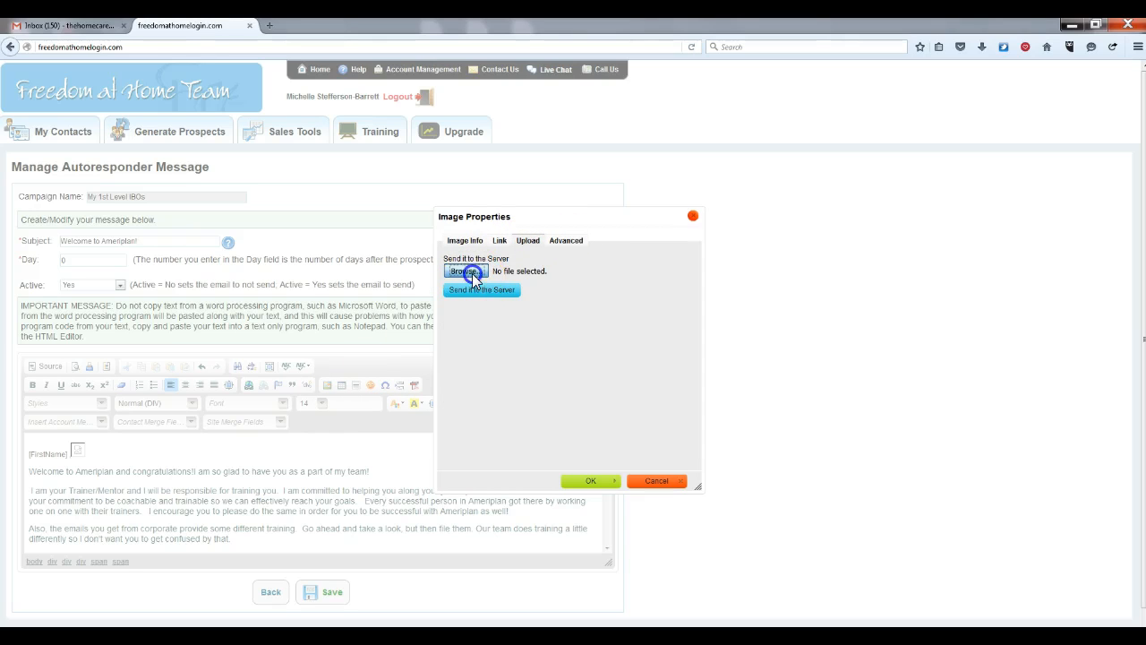
left_click(573, 347)
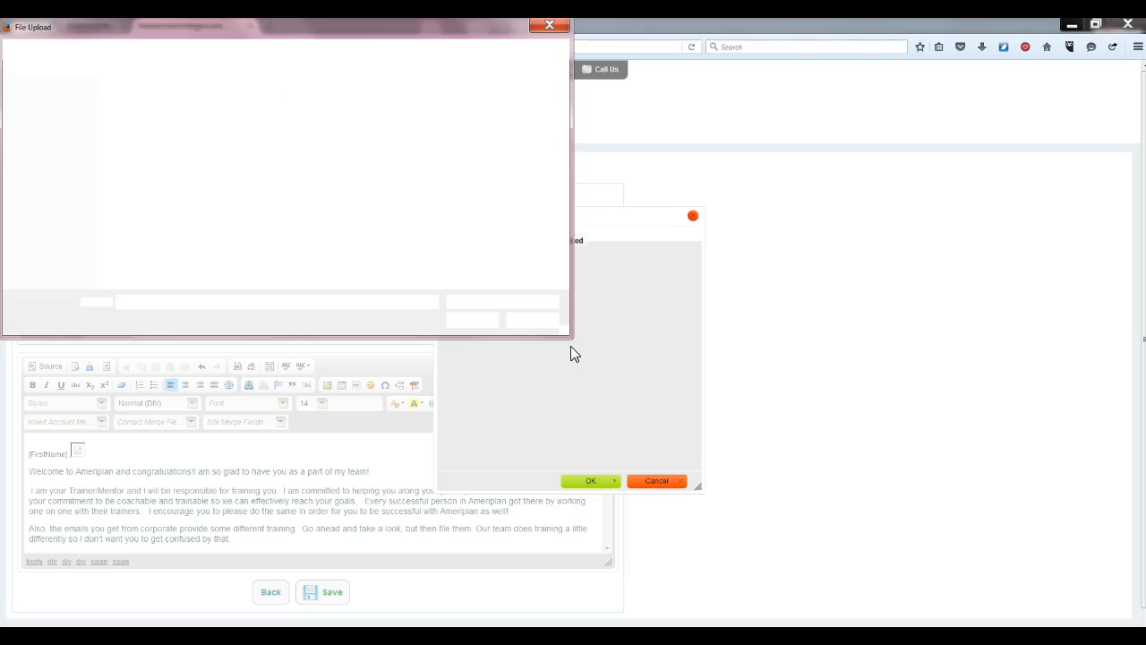
Navigate to Pictures > My Mug Shots and select the photo to upload
left_click(138, 194)
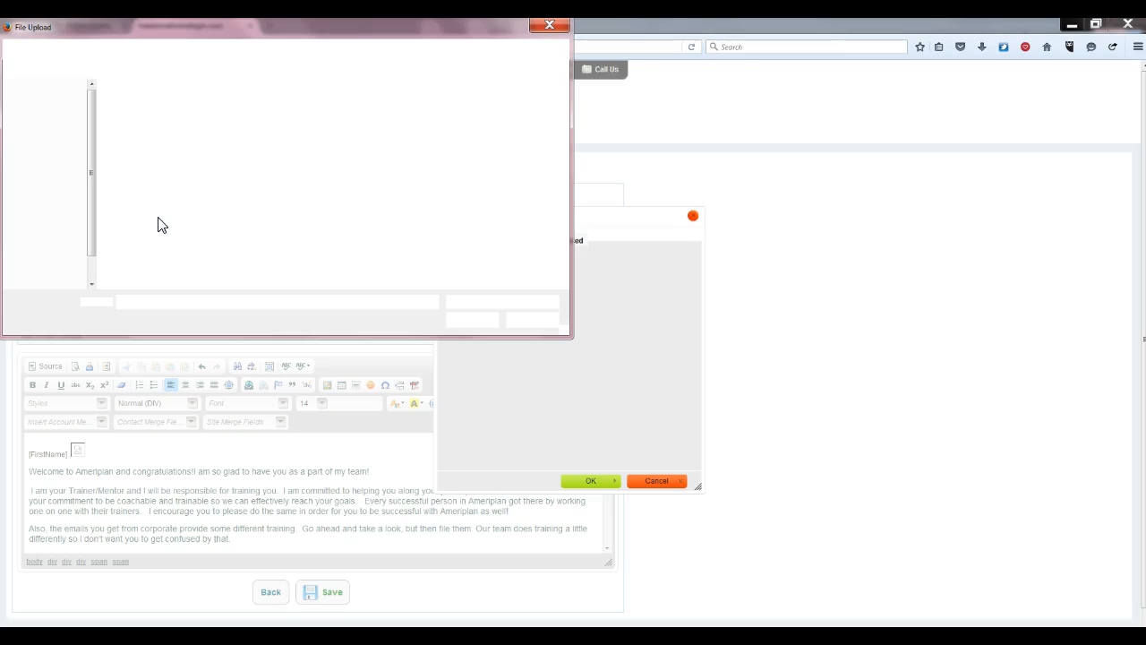
left_click(184, 205)
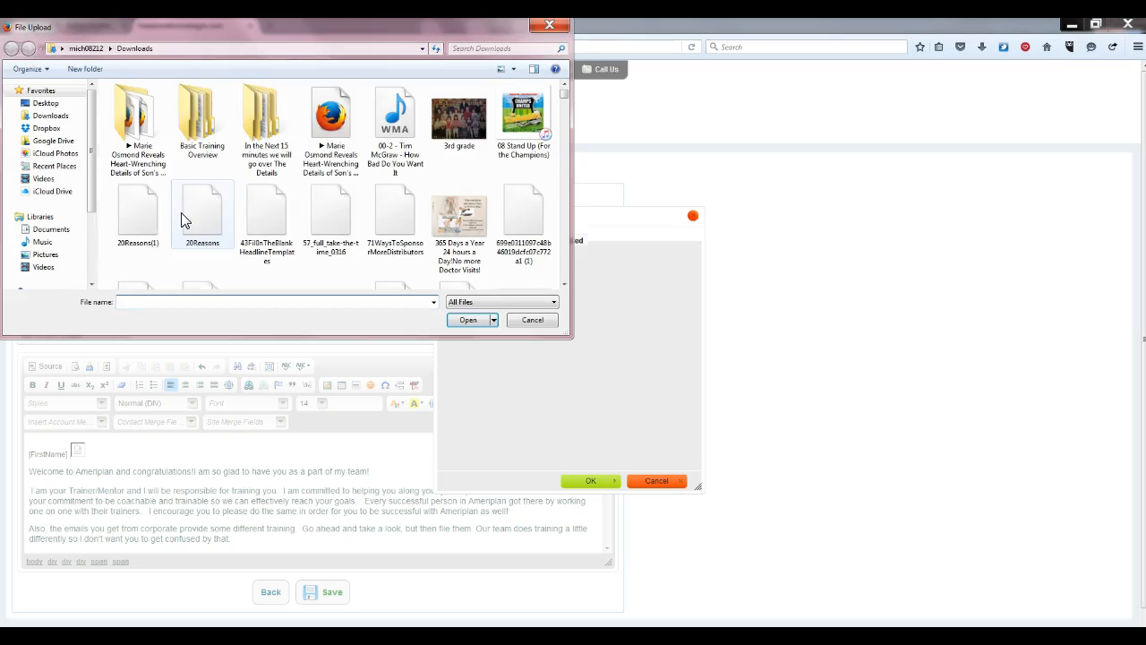
left_click(47, 255)
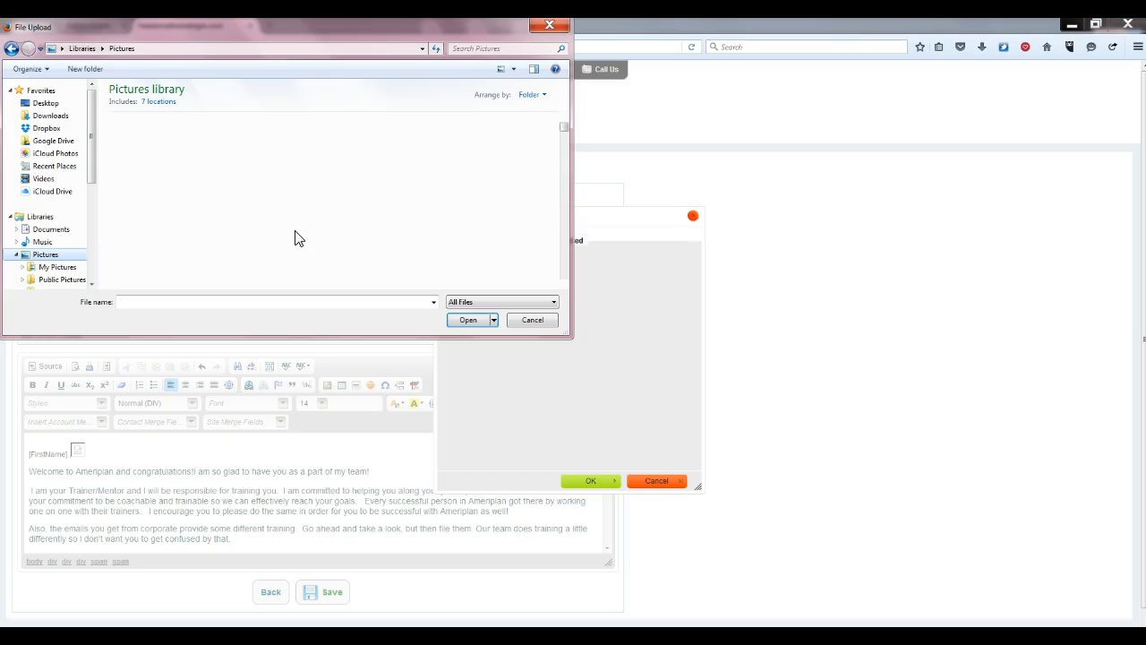
left_click(564, 286)
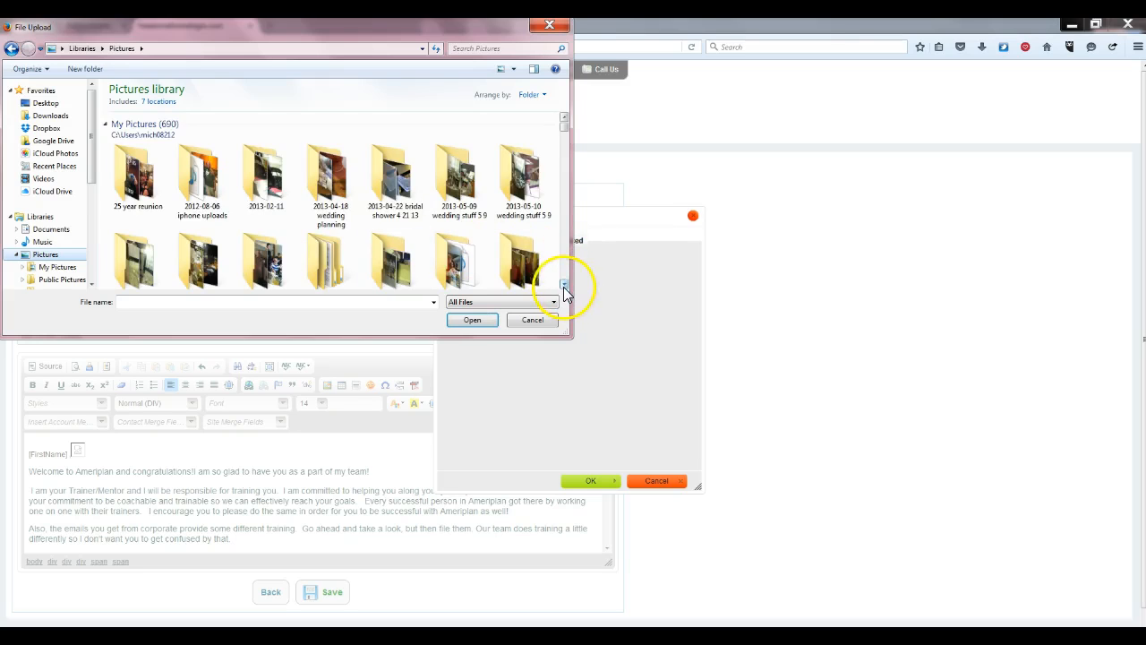
left_click(564, 286)
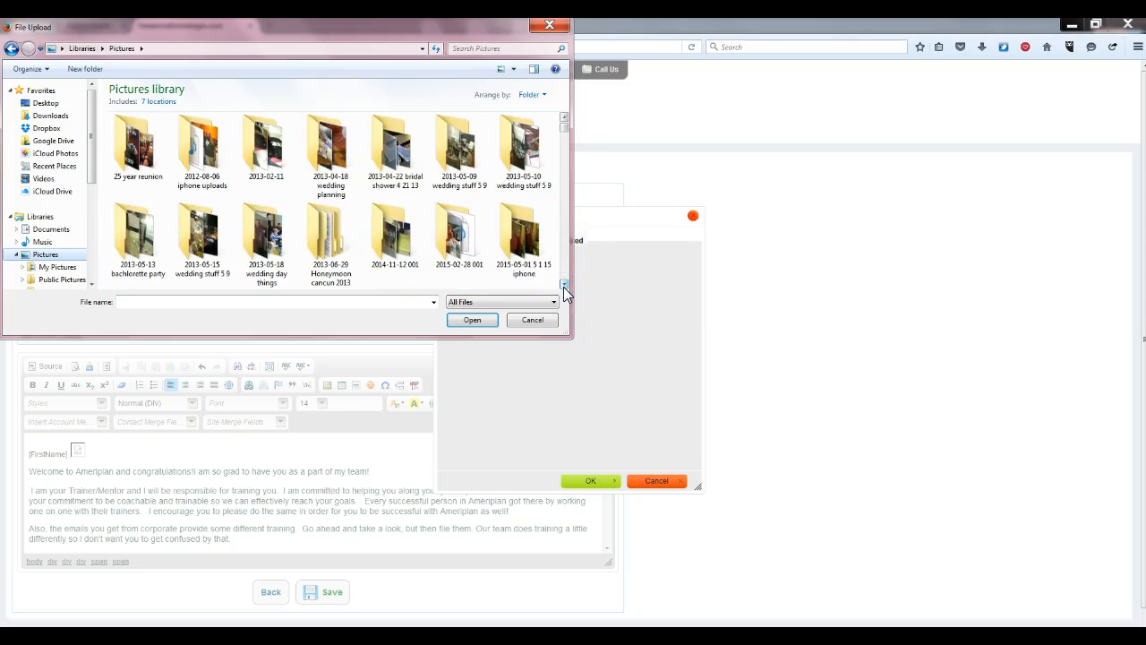
left_click(564, 286)
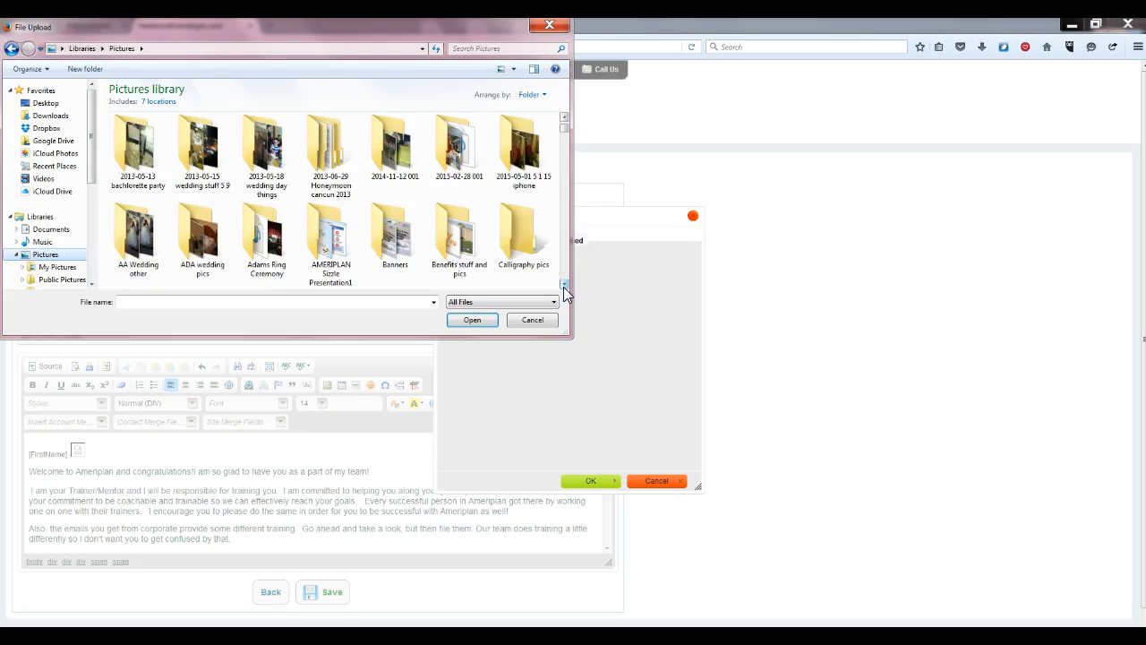
left_click(564, 286)
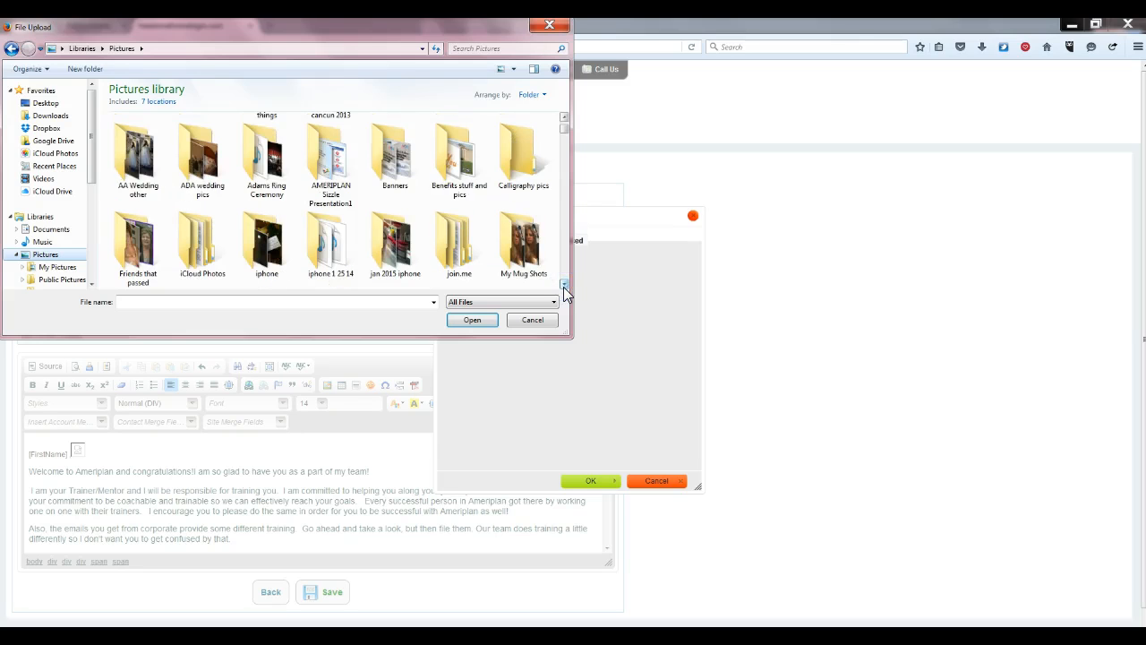
left_click(529, 254)
double_click(528, 253)
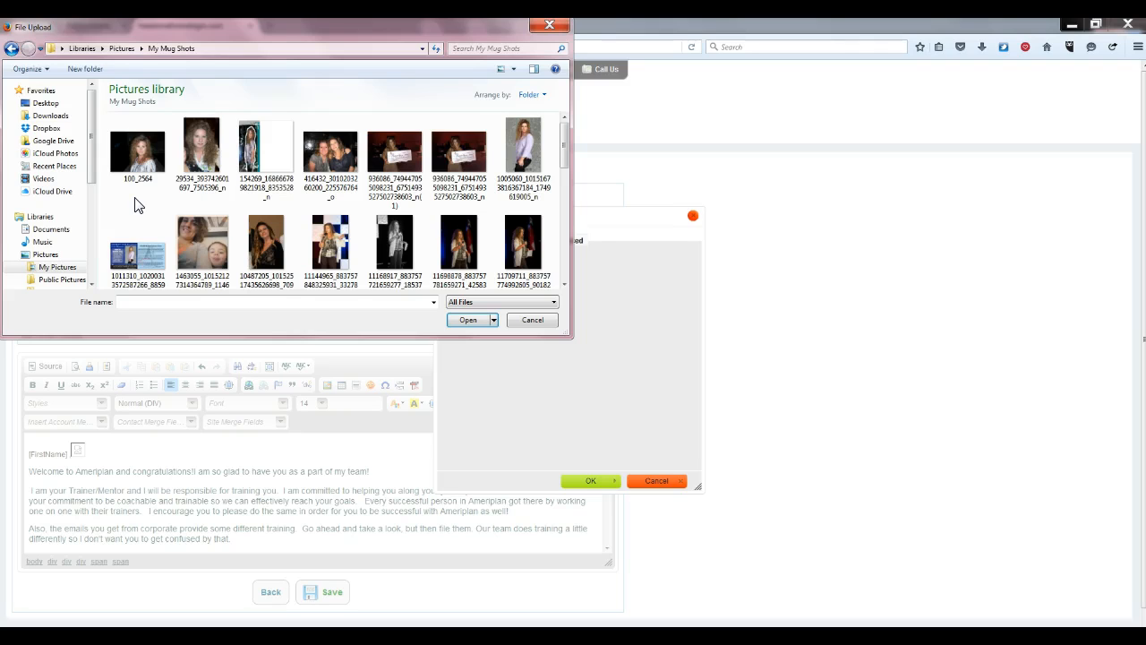
left_click(462, 246)
Upload the chosen photo to the server
left_click(466, 321)
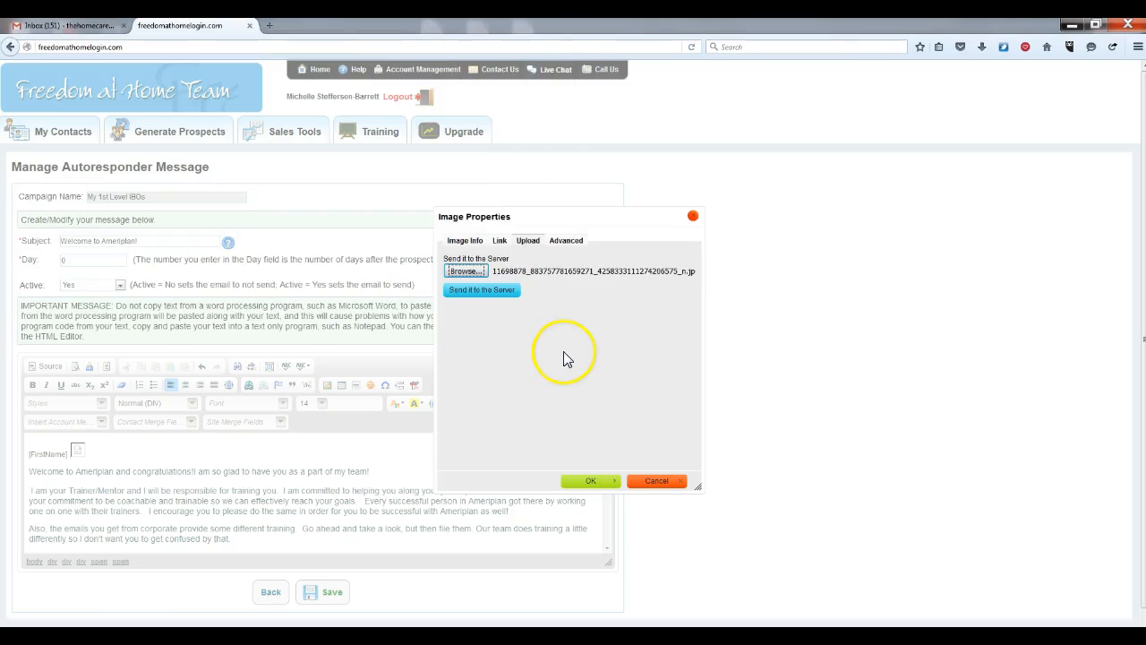
left_click(488, 291)
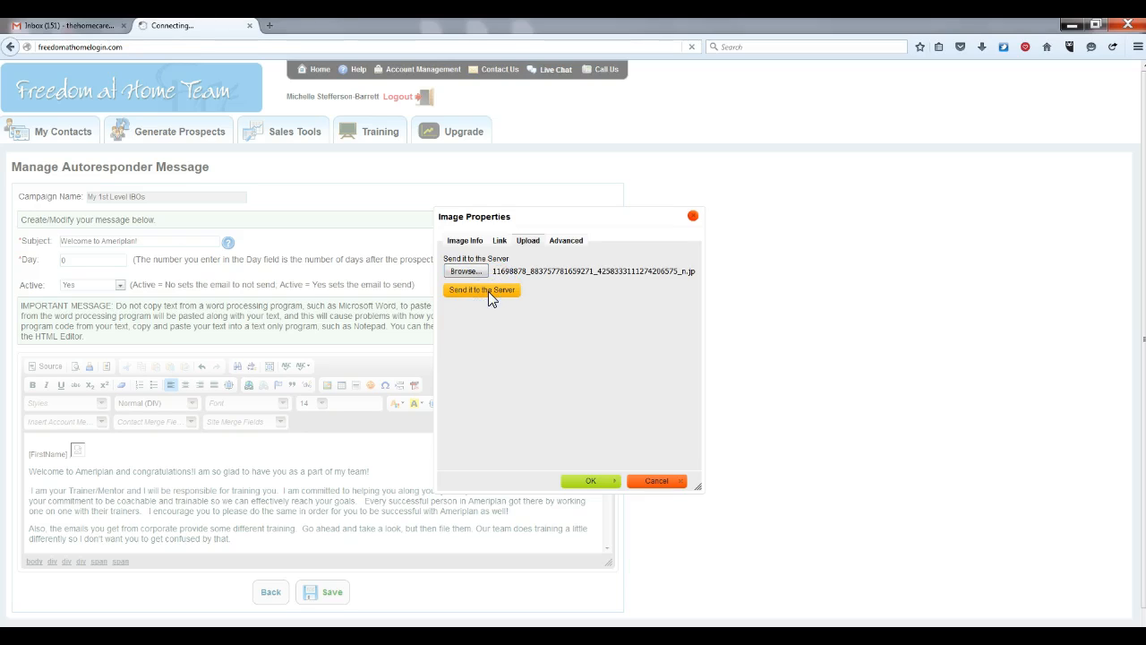
left_click(599, 313)
Set the image width to 200 (height 301) and insert the photo into the email
left_click(460, 327)
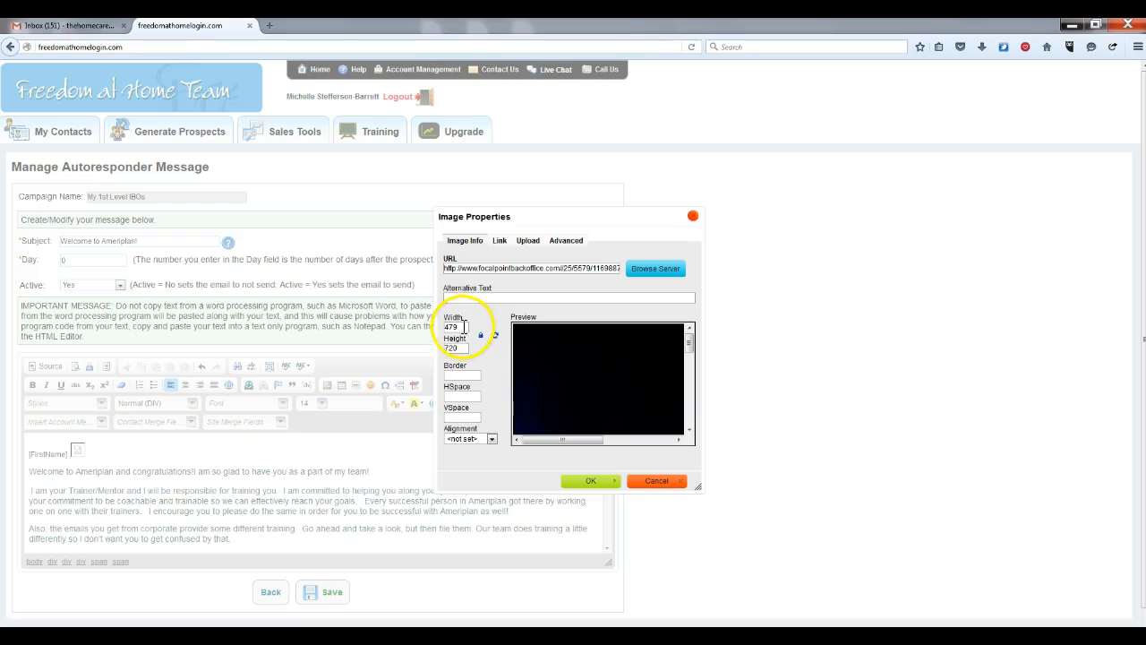
key("BackSpace")
key("BackSpace")
key("BackSpace")
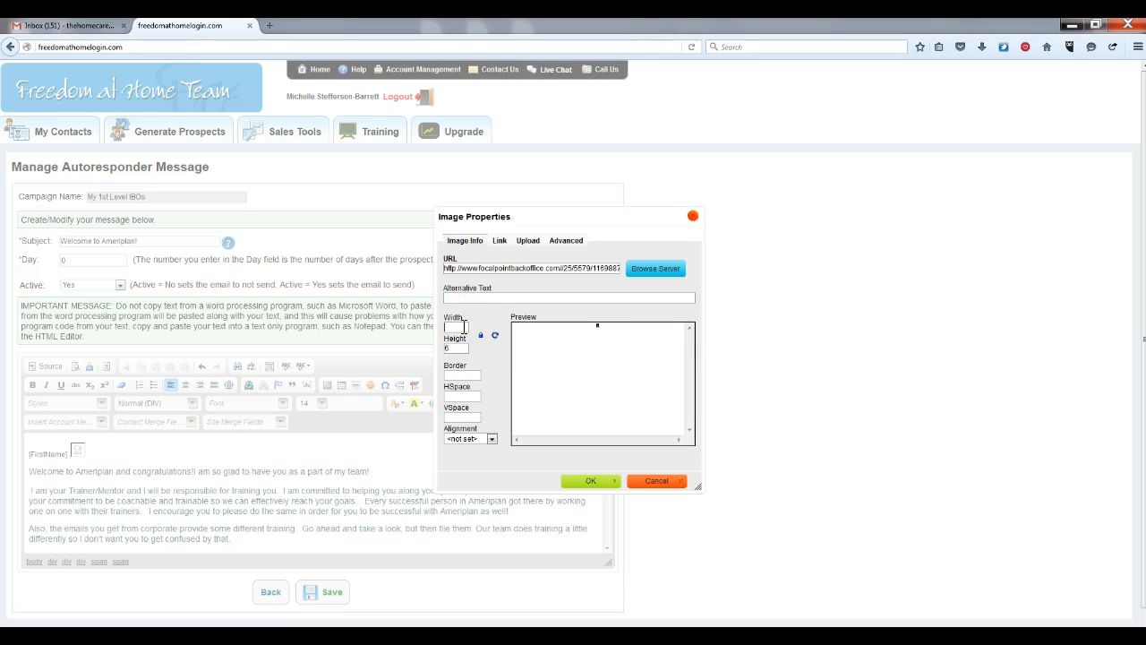
type("250")
left_click(461, 348)
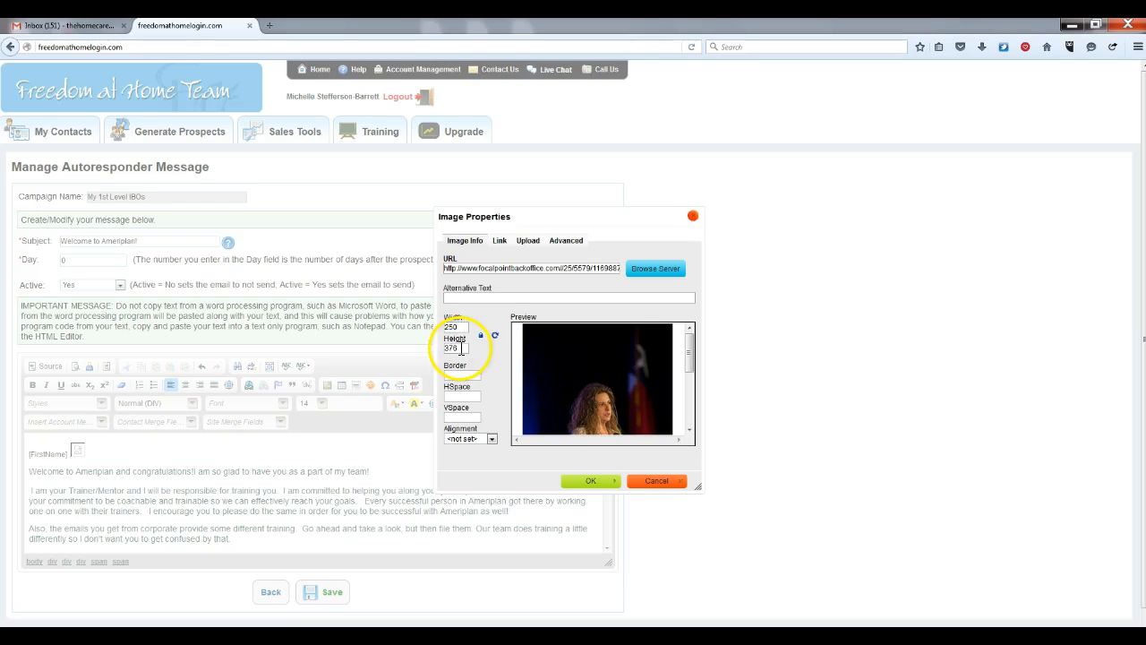
left_click(465, 327)
key("BackSpace")
key("BackSpace")
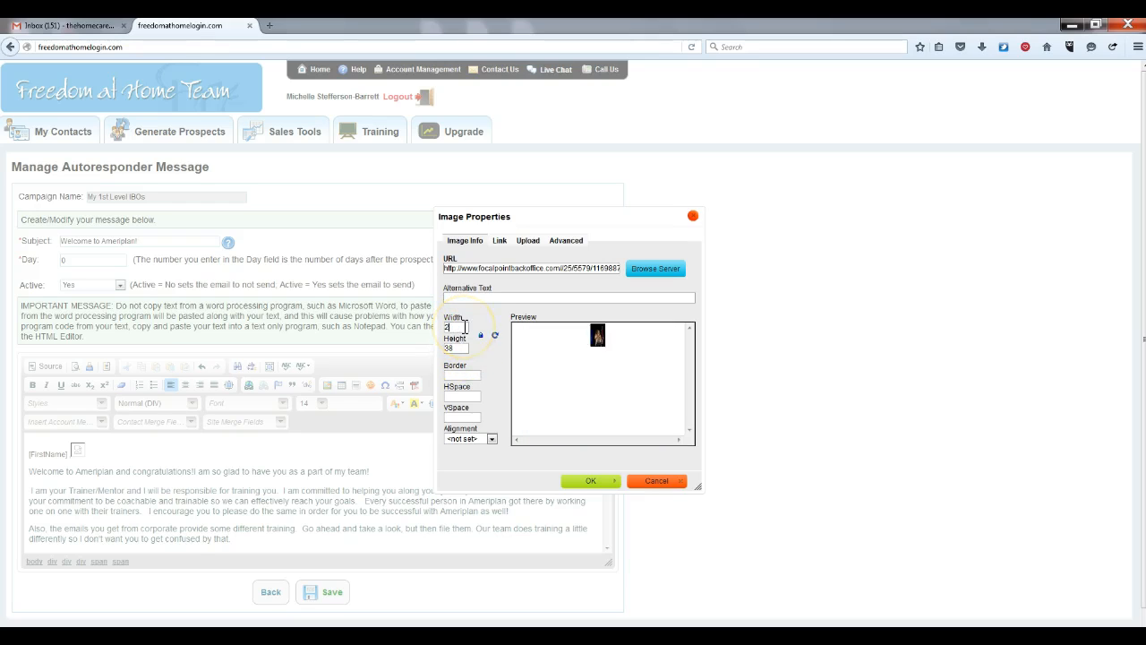
type("00")
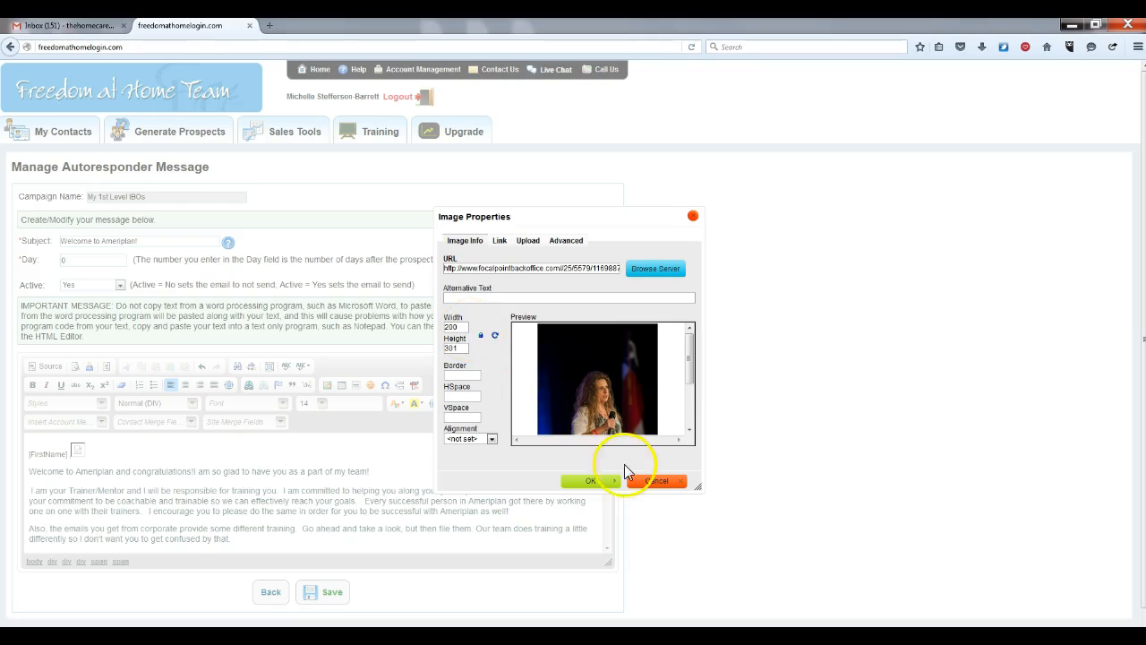
left_click(601, 481)
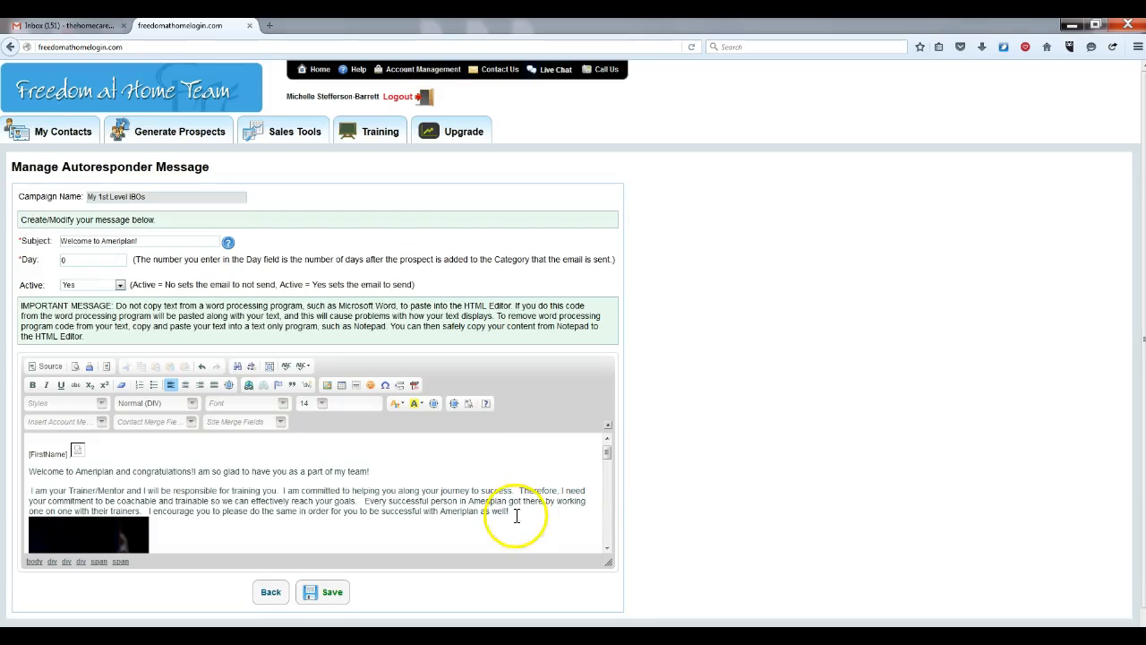
Scroll the Day 0 message down past the photo to the training website and password lines
mouse_move(607, 455)
left_mouse_down()
mouse_move(601, 488)
mouse_move(599, 456)
left_mouse_up()
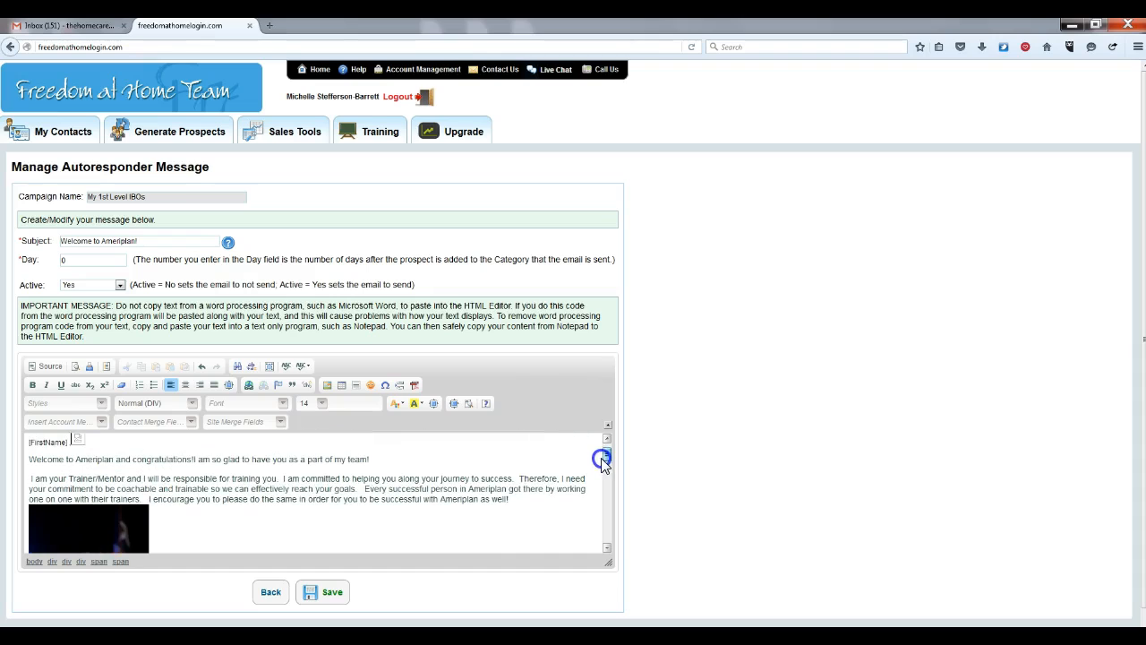
left_click(606, 548)
left_click(606, 548)
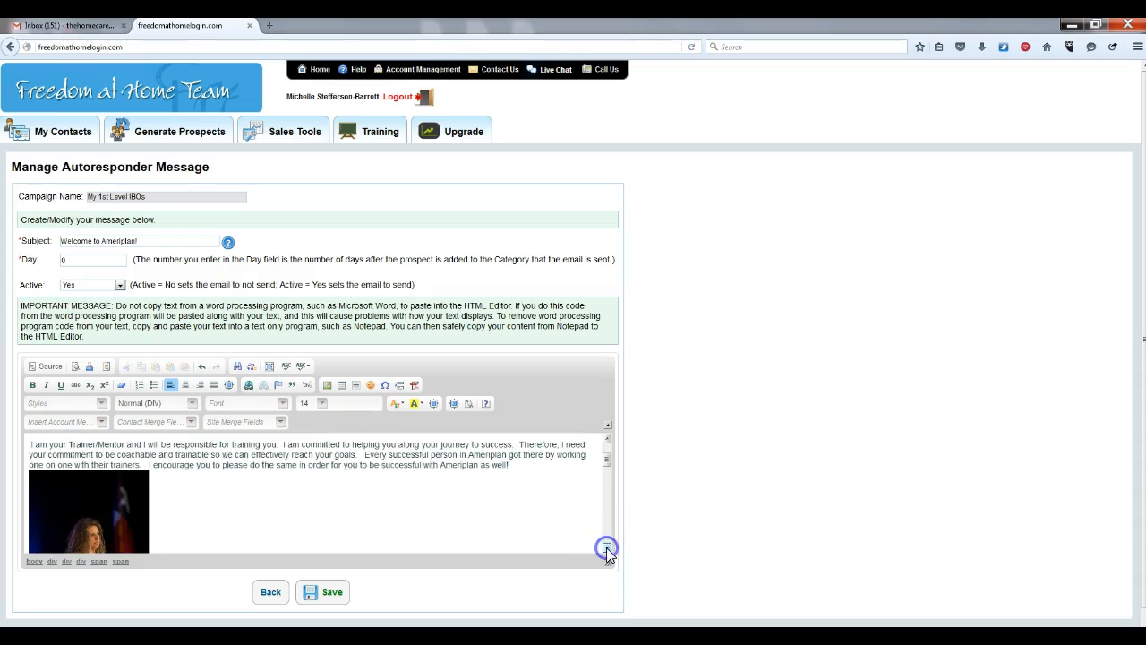
left_click(606, 548)
left_click(606, 548)
left_click(606, 548)
left_click(606, 548)
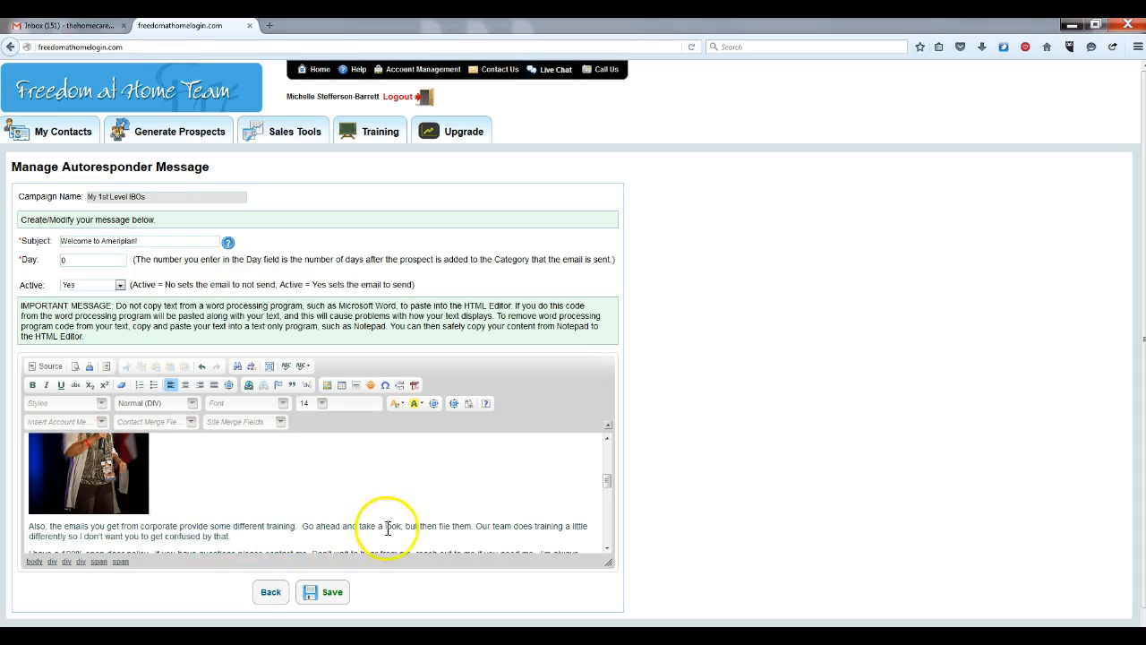
left_click(606, 549)
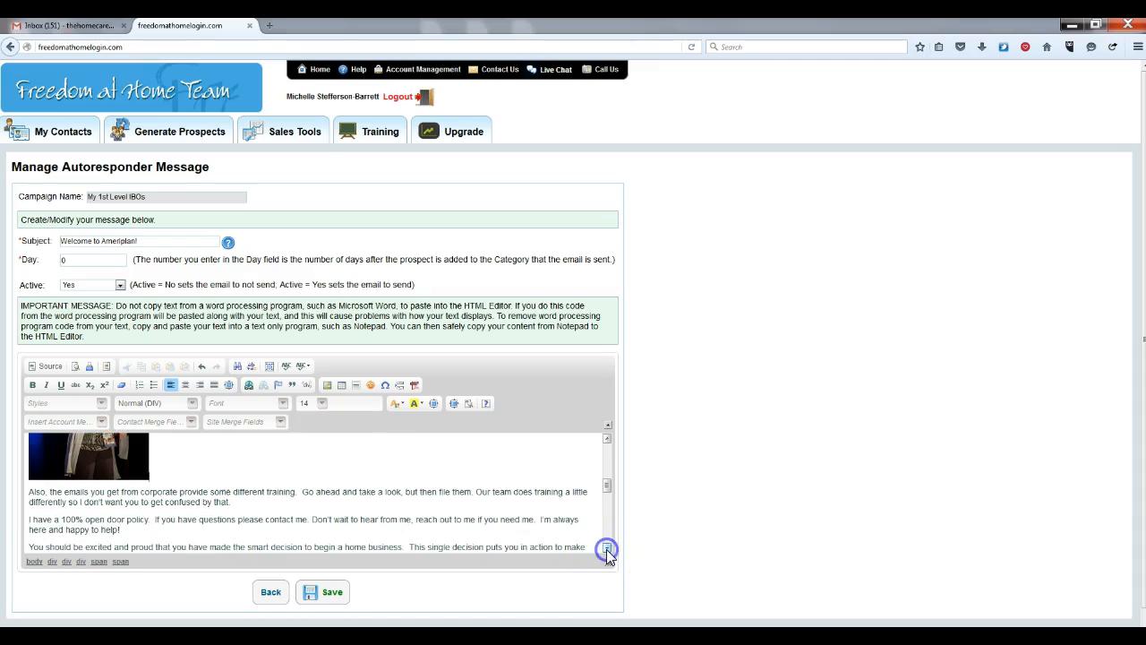
left_click(606, 549)
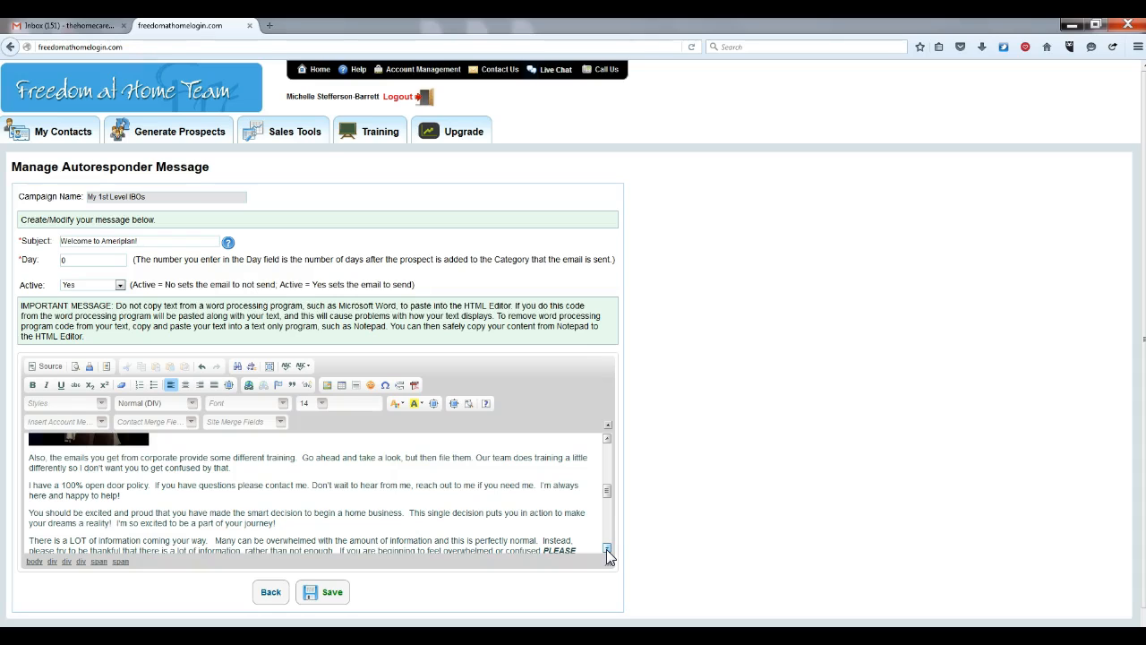
left_click(606, 549)
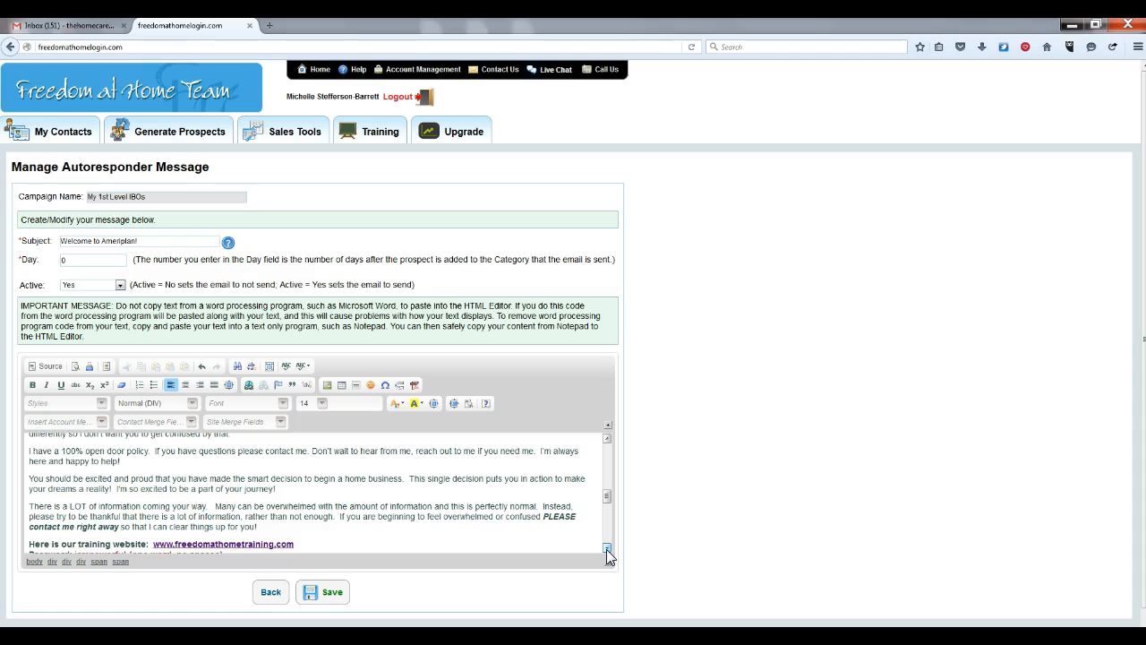
left_click(607, 549)
left_click(606, 549)
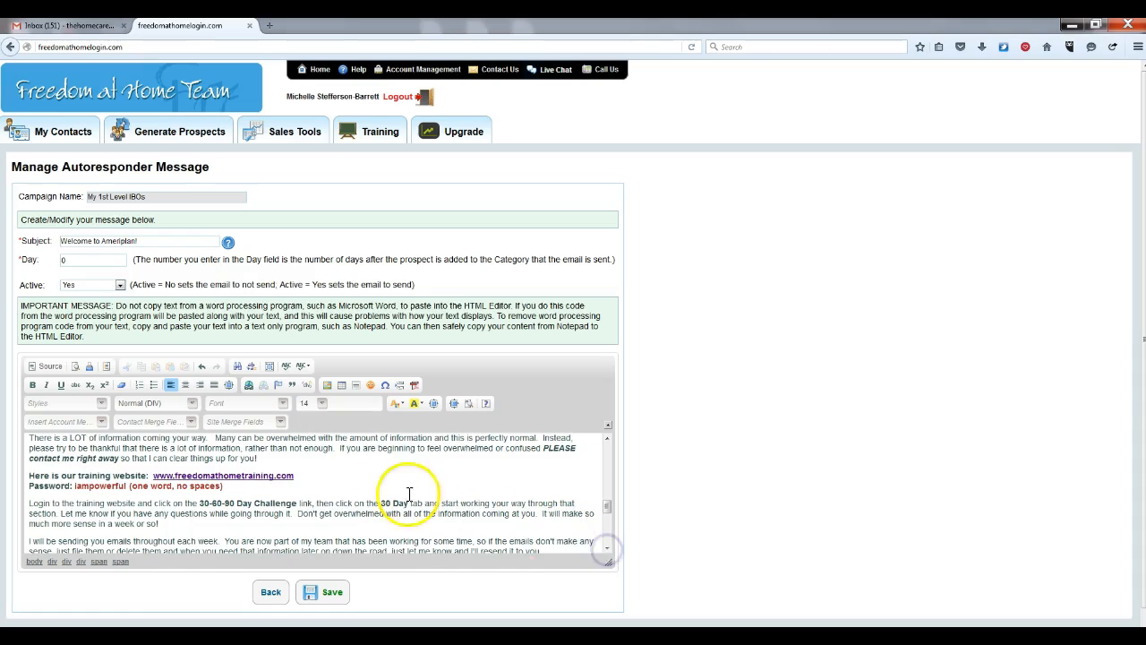
left_click(300, 476)
key("BackSpace")
key("BackSpace")
key("BackSpace")
key("BackSpace")
key("BackSpace")
key("BackSpace")
key("BackSpace")
key("BackSpace")
key("BackSpace")
key("BackSpace")
key("BackSpace")
key("BackSpace")
key("BackSpace")
key("BackSpace")
key("BackSpace")
key("BackSpace")
key("BackSpace")
key("BackSpace")
key("BackSpace")
key("BackSpace")
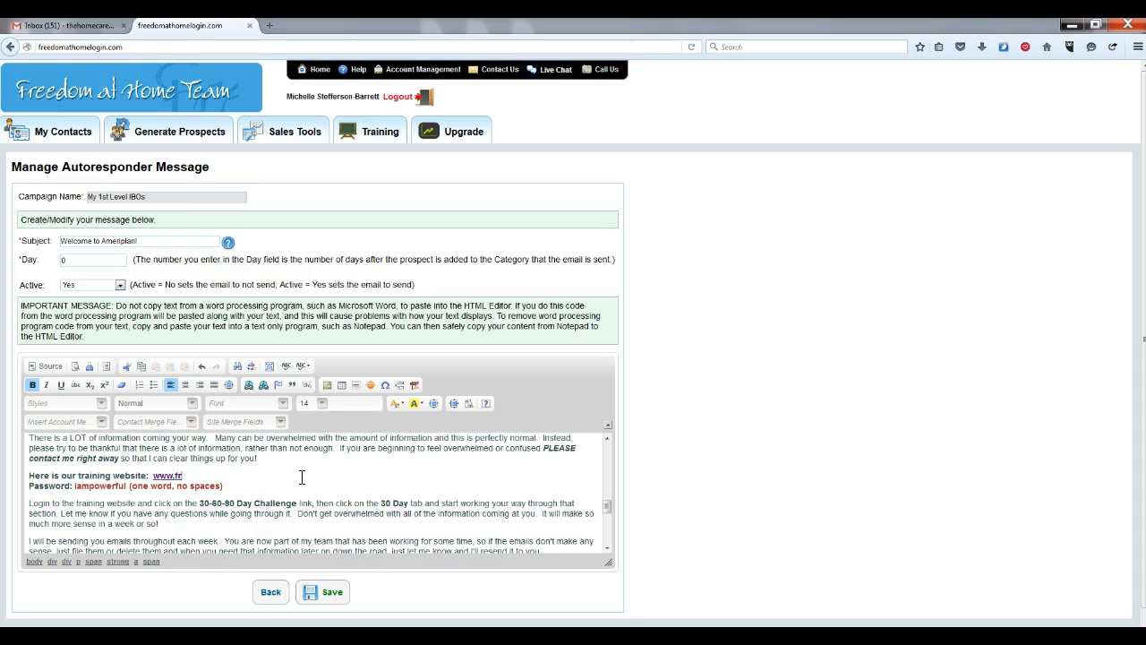
key("BackSpace")
key("BackSpace")
key("BackSpace")
type("www.FastStartSuccess")
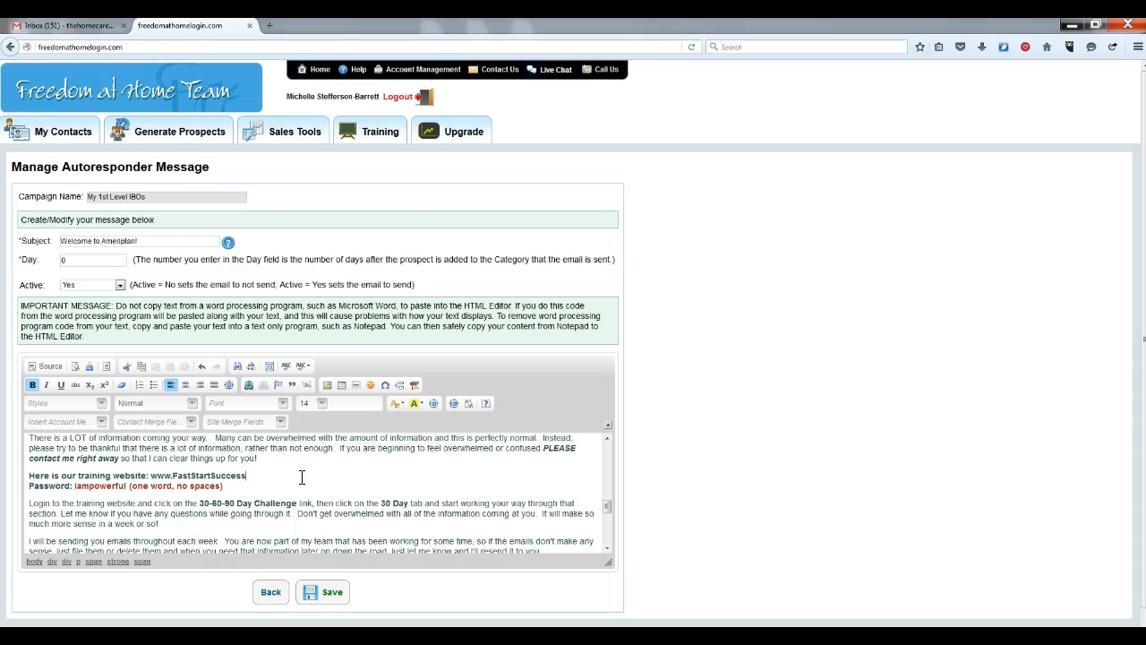
type("Steps.com")
left_click_drag(290, 476, 149, 475)
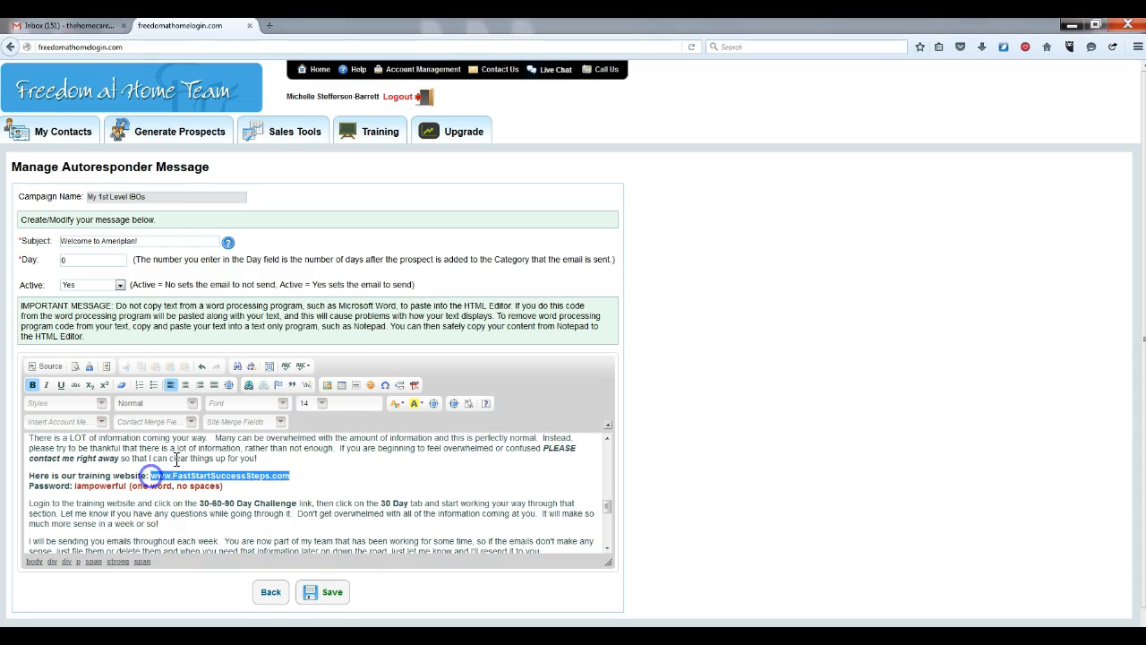
left_click(249, 387)
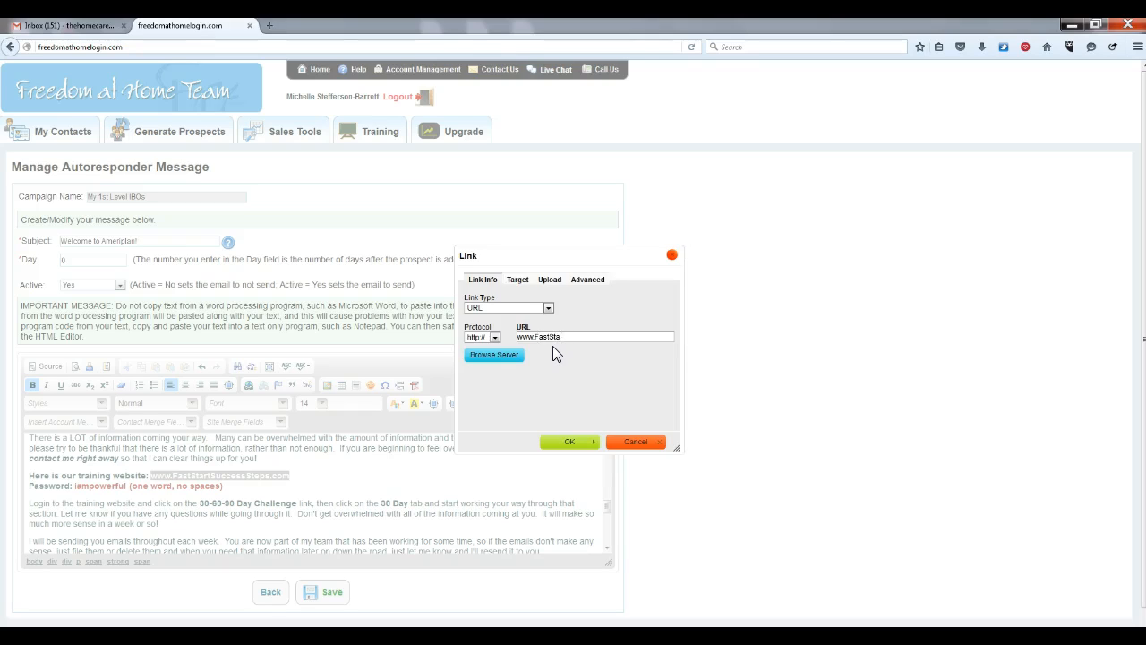
type("www.FastStartSuccessSteps.com")
left_click(573, 442)
left_click(319, 472)
Erase the old training-site password on the Password line and type the new password
left_click(126, 486)
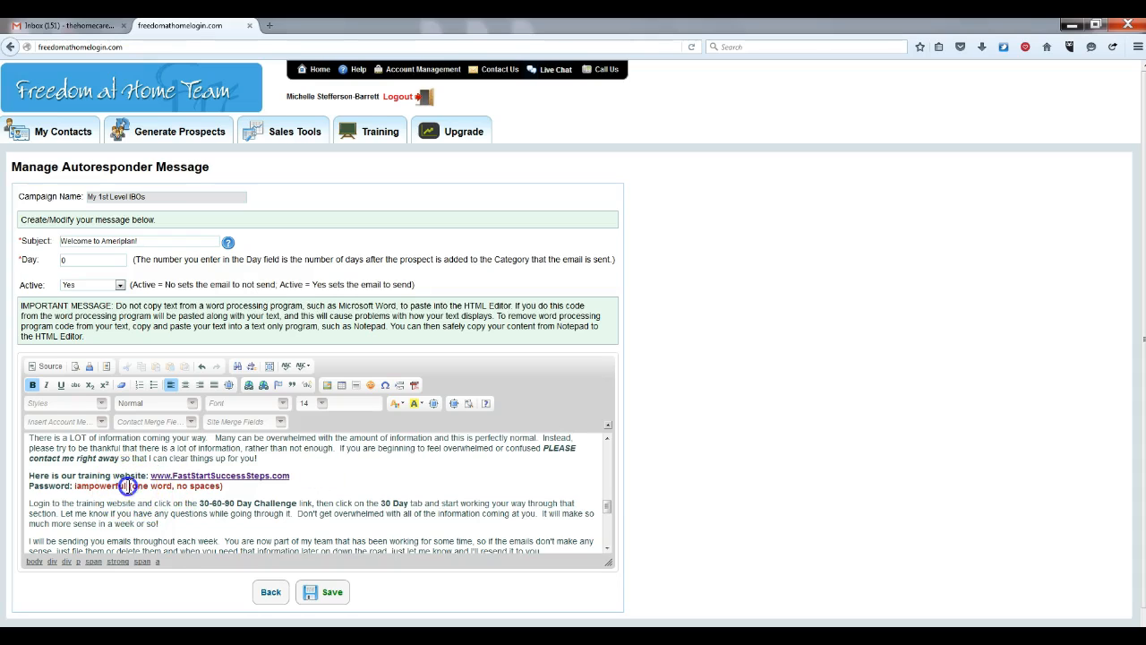
key("BackSpace")
key("BackSpace")
key("BackSpace")
key("BackSpace")
key("BackSpace")
key("BackSpace")
key("BackSpace")
key("BackSpace")
key("BackSpace")
key("BackSpace")
key("BackSpace")
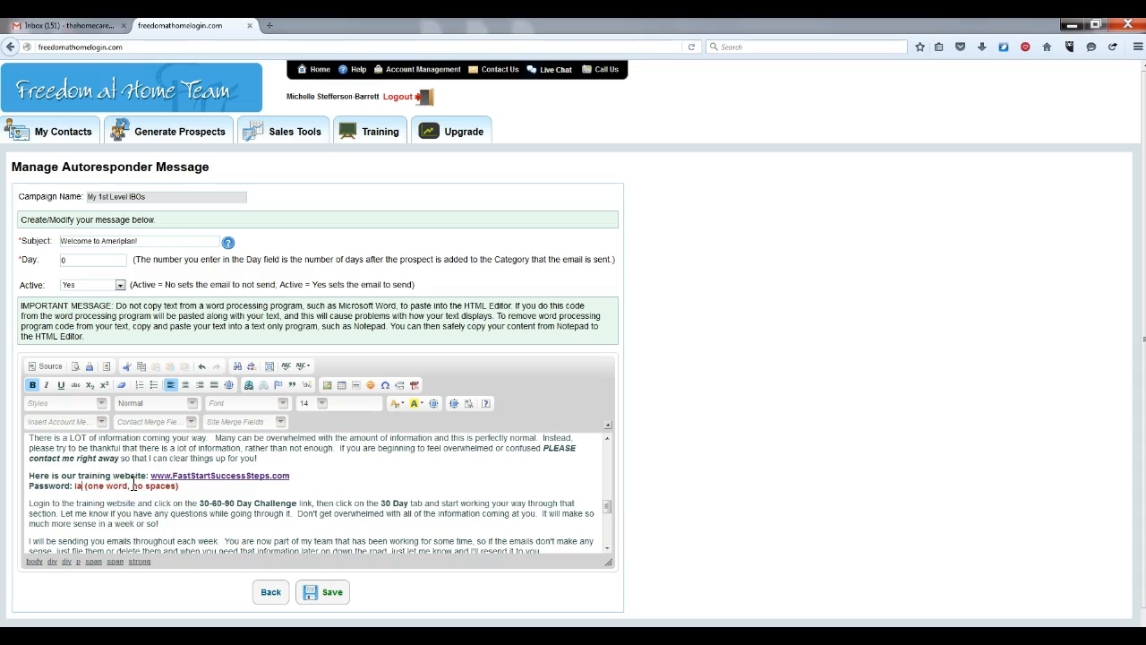
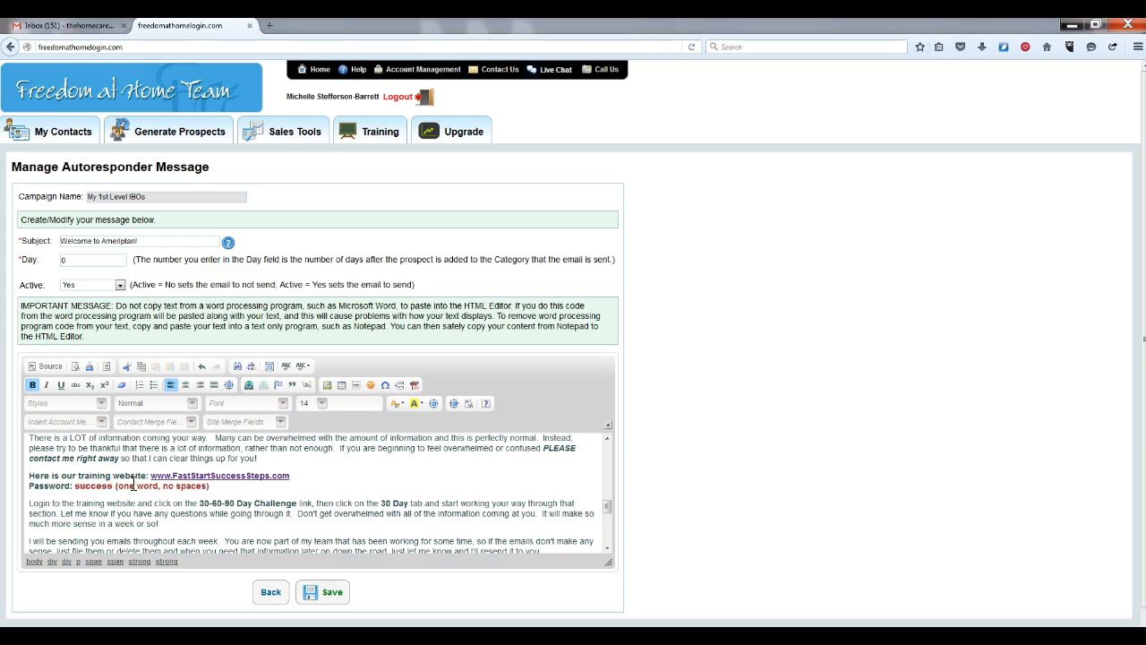
left_click(75, 486)
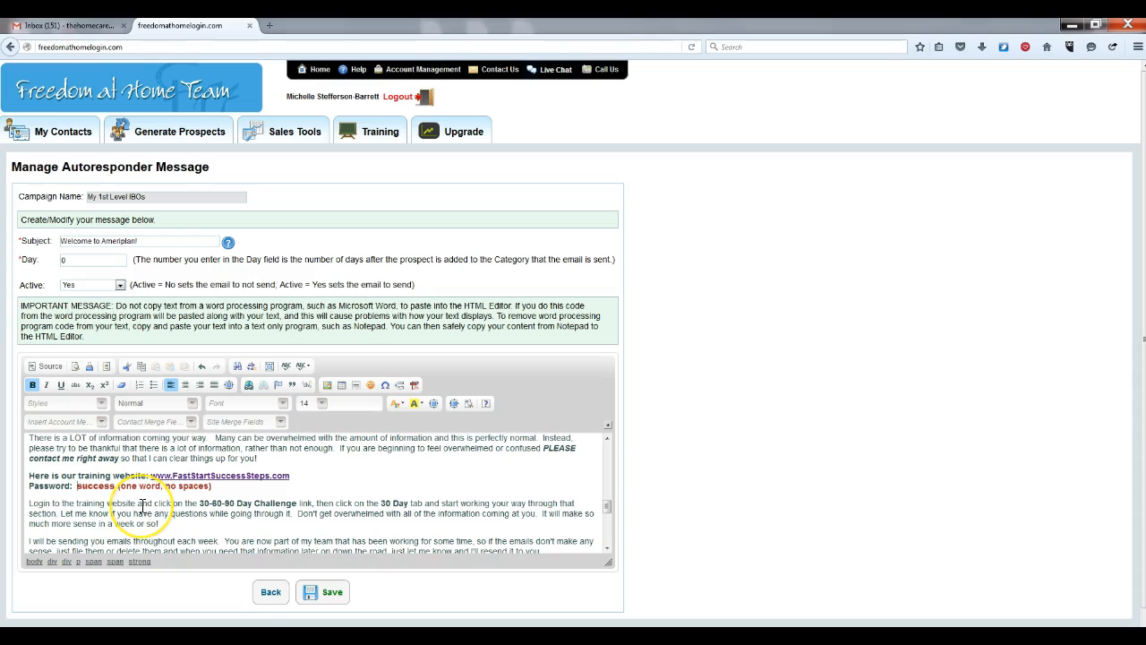
Reword the login sentence to "you'll be directed to the 30 Day Challenge Module", with Module bold
left_click(238, 504)
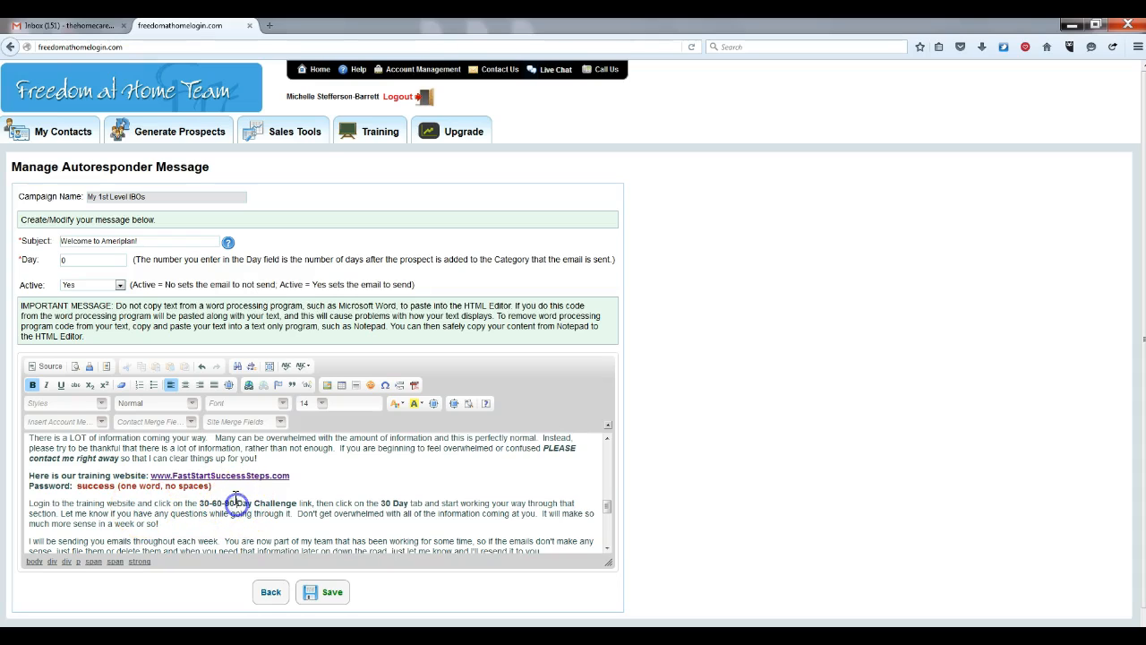
key("BackSpace")
key("BackSpace")
key("BackSpace")
key("BackSpace")
key("BackSpace")
key("BackSpace")
key("BackSpace")
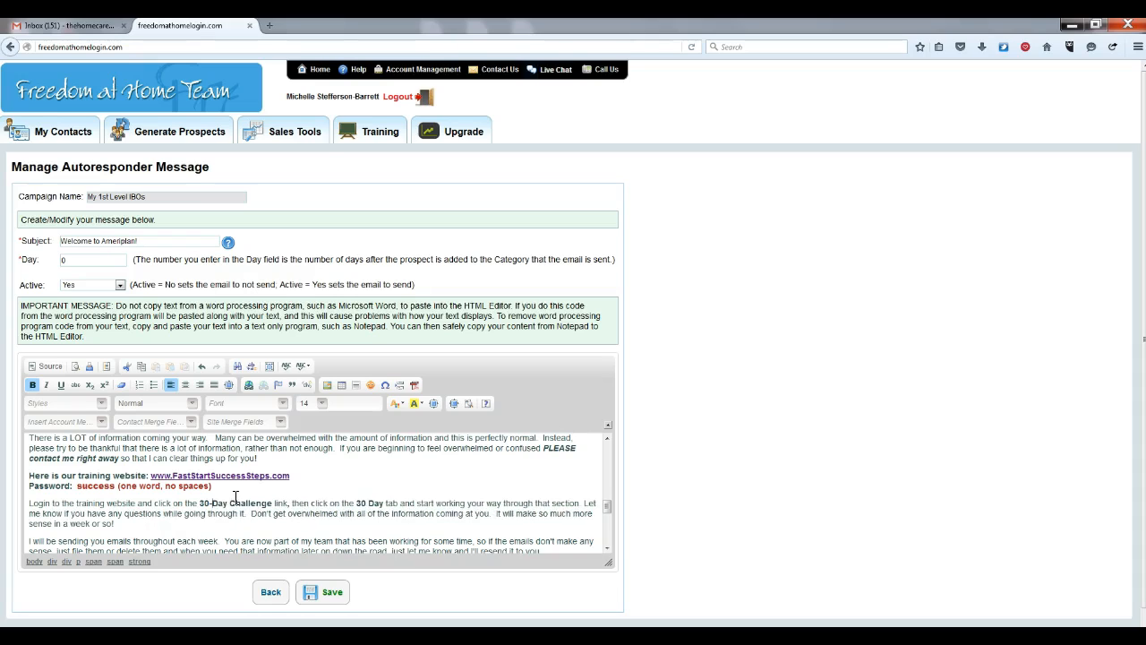
left_click(286, 501)
key("BackSpace")
key("BackSpace")
key("BackSpace")
key("BackSpace")
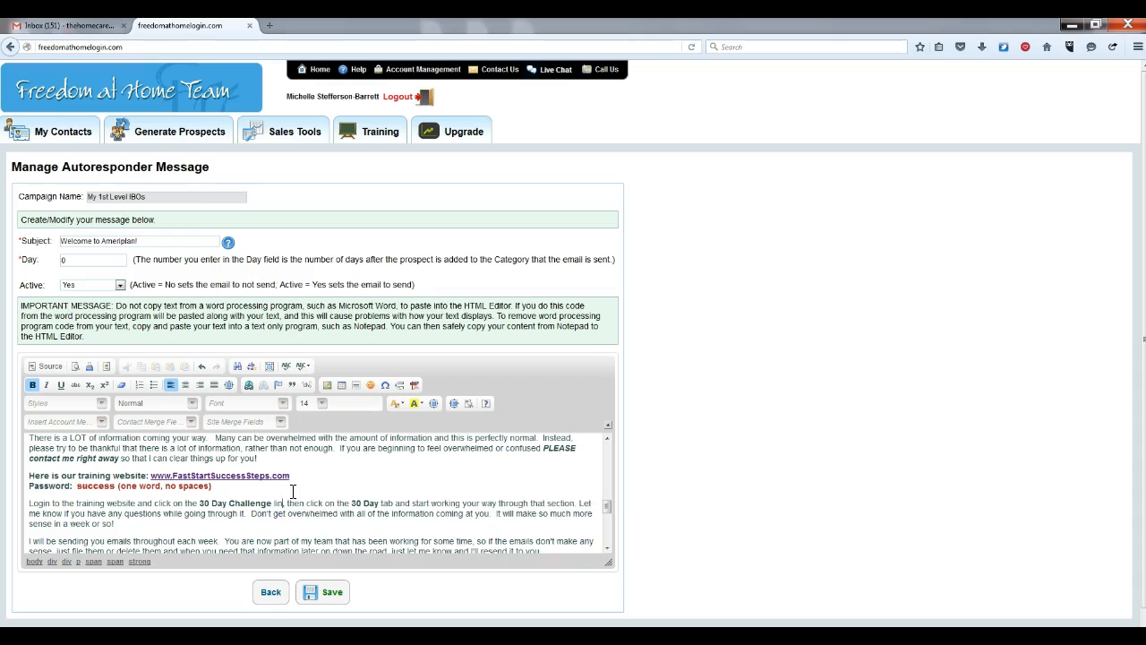
key("ctrl+b")
type("Module")
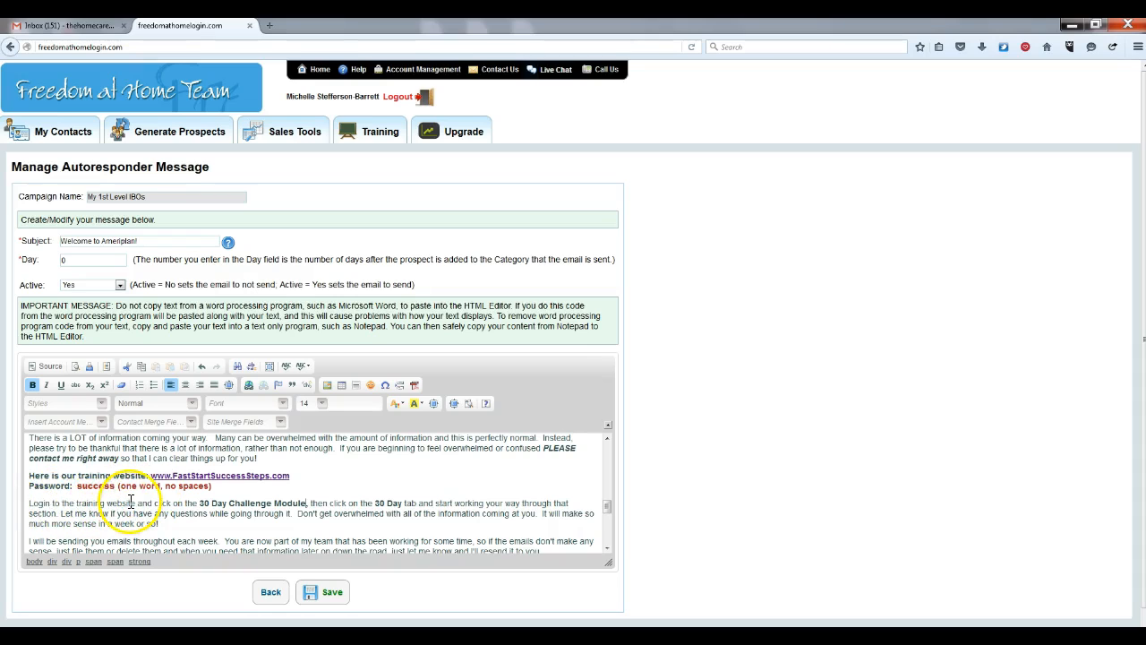
left_click(199, 503)
key("BackSpace")
key("BackSpace")
key("BackSpace")
key("BackSpace")
key("BackSpace")
key("BackSpace")
key("BackSpace")
key("BackSpace")
key("BackSpace")
key("BackSpace")
key("BackSpace")
key("BackSpace")
key("BackSpace")
type("you'll be directed to the")
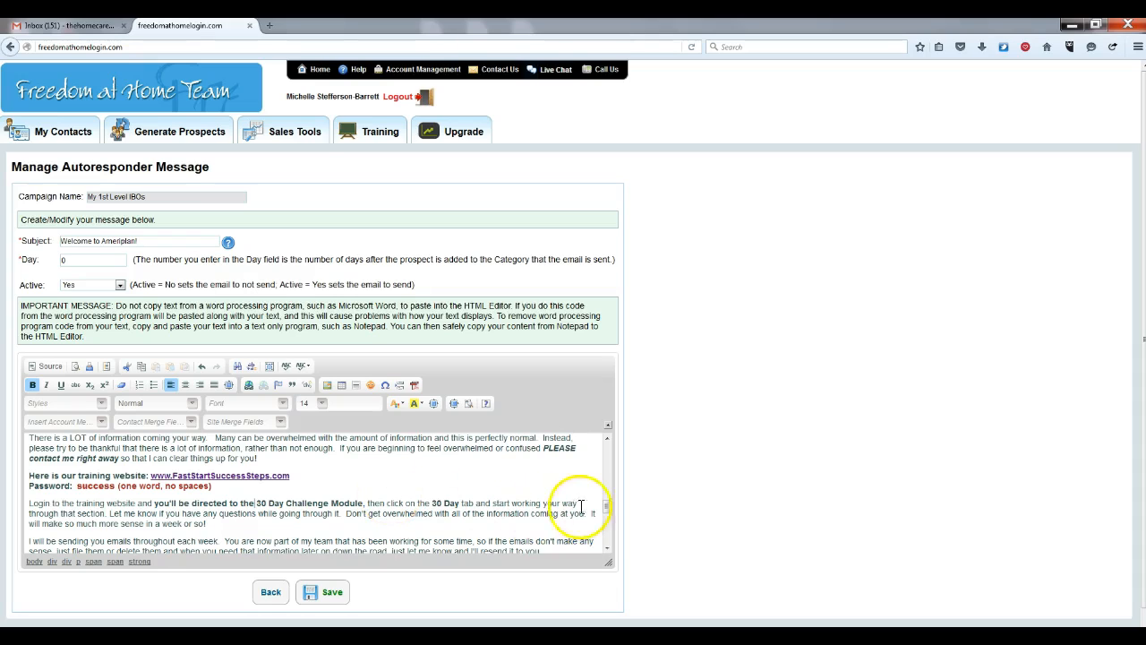
Delete the instruction to click the 30 Day tab from the sentence
left_click(492, 503)
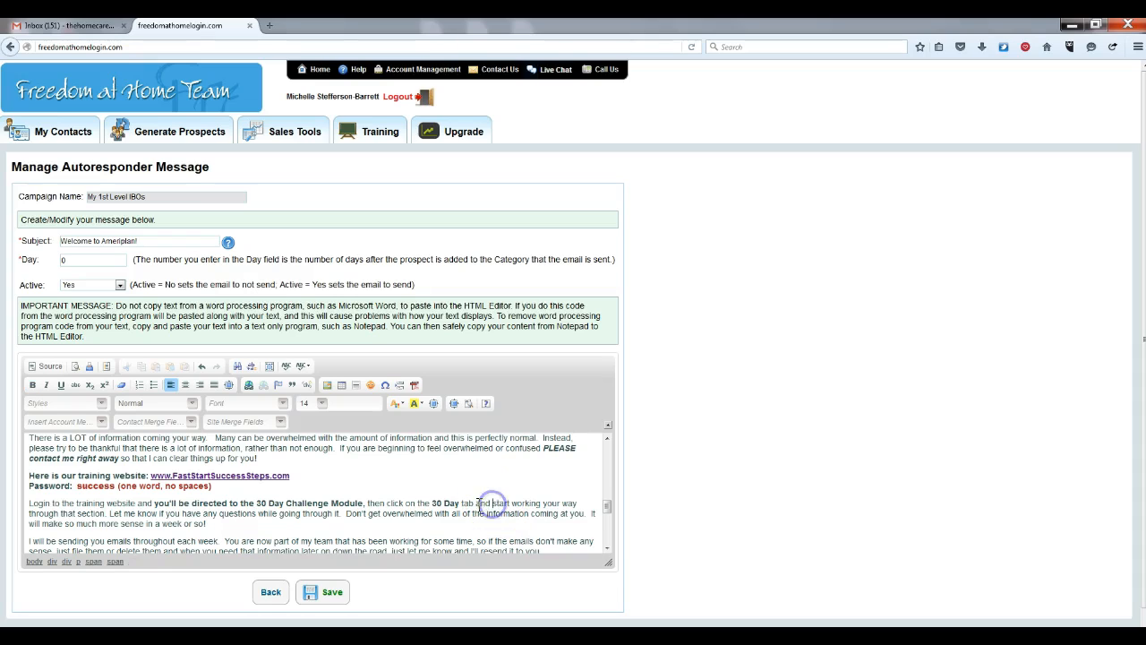
left_click(476, 503)
key("BackSpace")
key("BackSpace")
key("BackSpace")
key("BackSpace")
key("BackSpace")
key("BackSpace")
key("BackSpace")
key("BackSpace")
key("BackSpace")
key("BackSpace")
key("BackSpace")
key("BackSpace")
key("BackSpace")
key("BackSpace")
key("BackSpace")
key("BackSpace")
key("BackSpace")
key("BackSpace")
key("BackSpace")
key("BackSpace")
key("BackSpace")
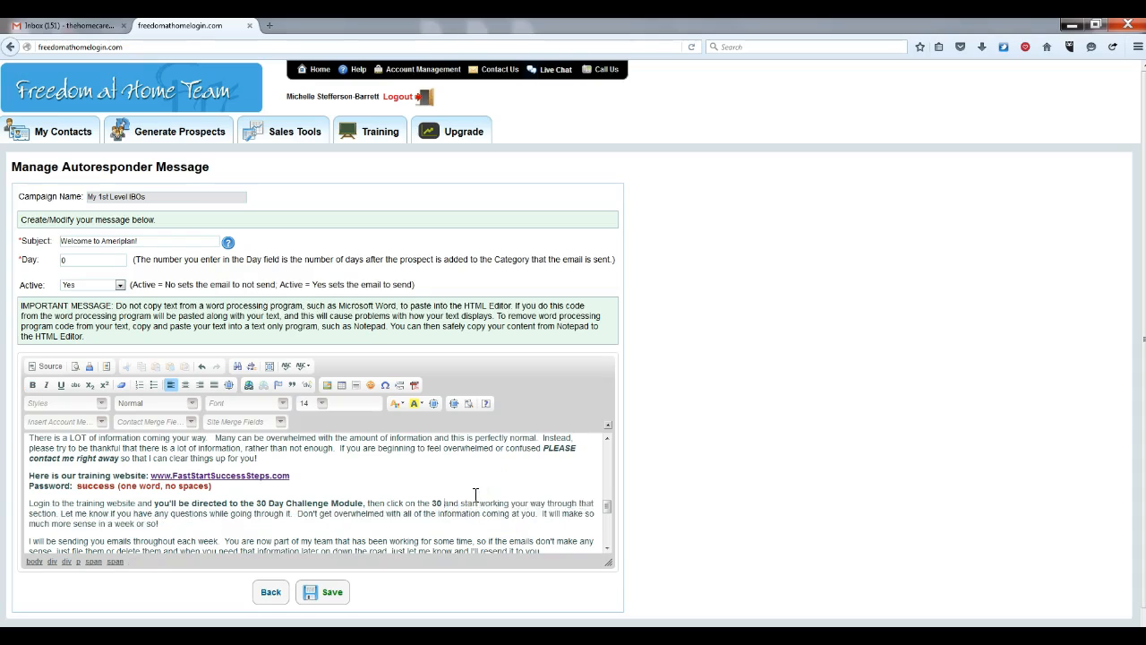
key("BackSpace")
key("BackSpace")
key("BackSpace")
key("BackSpace")
key("BackSpace")
key("BackSpace")
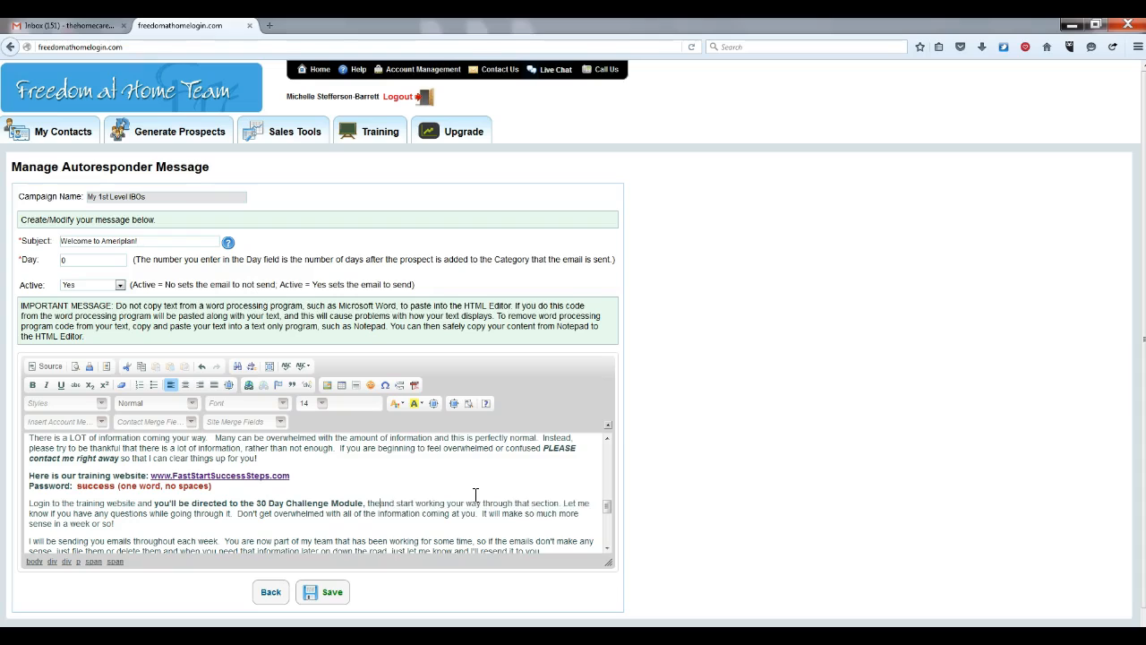
left_click(505, 483)
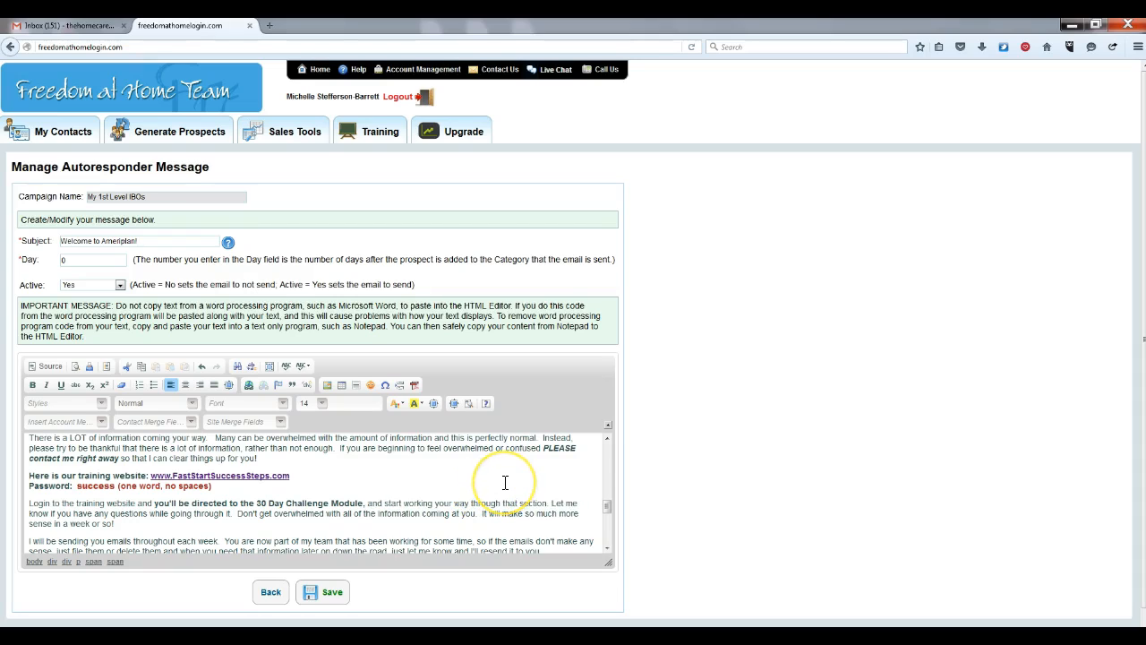
After 'section', add bold "The First Component will be START HERE: THE BASICS. This will be your Setup."
left_click(551, 502)
type(". The First")
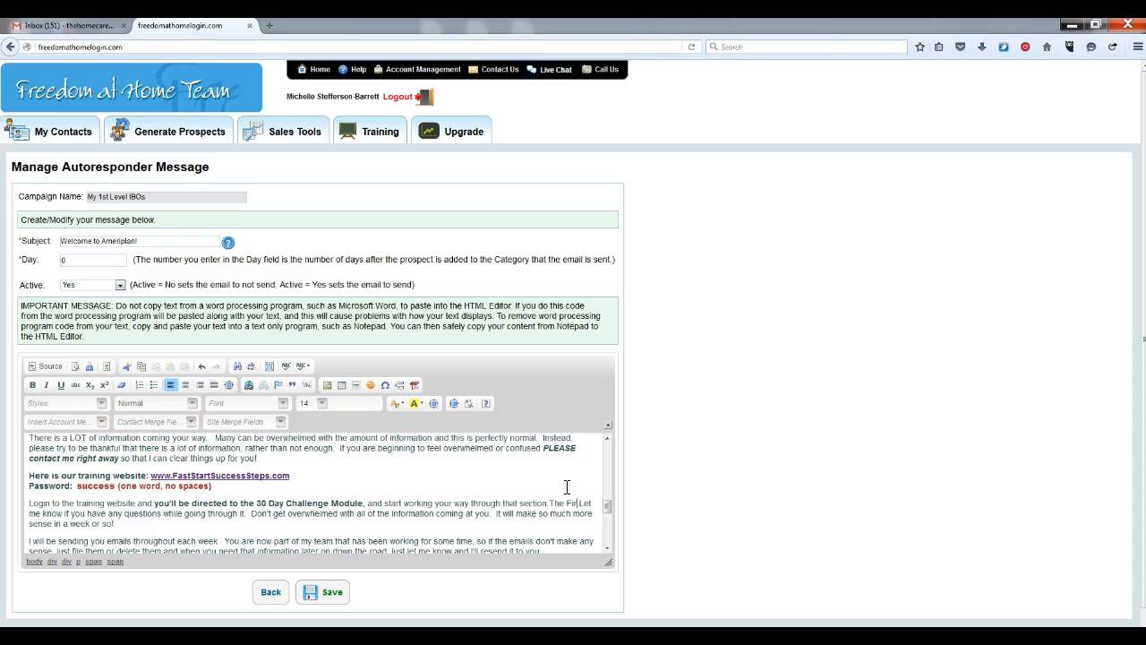
type(" Compone")
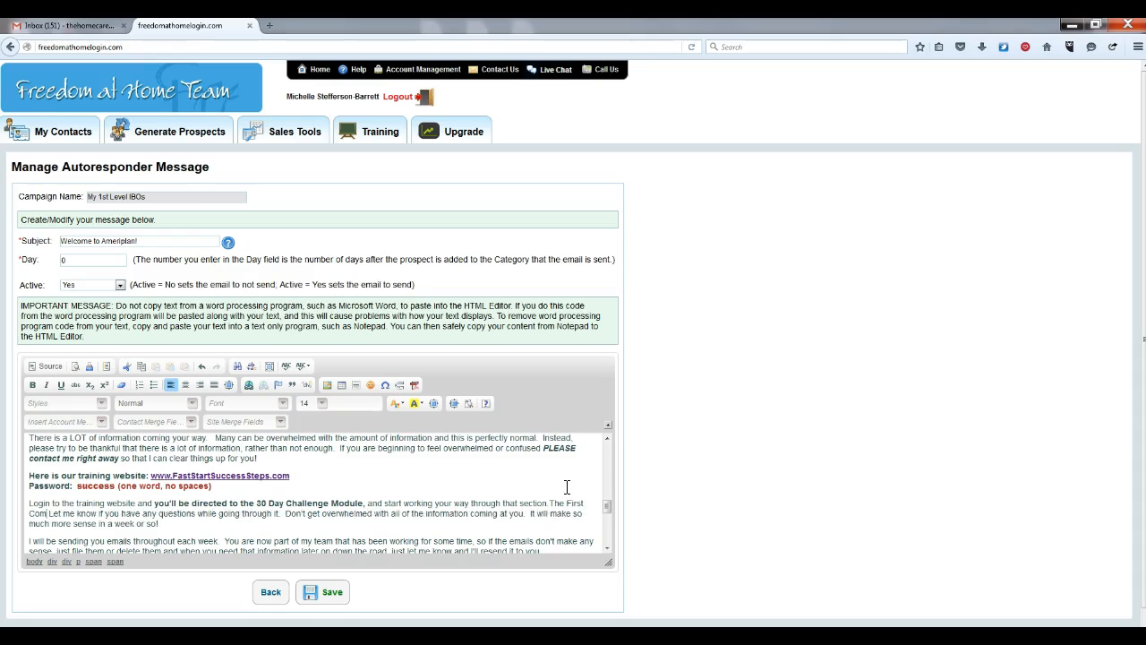
type("nt will b")
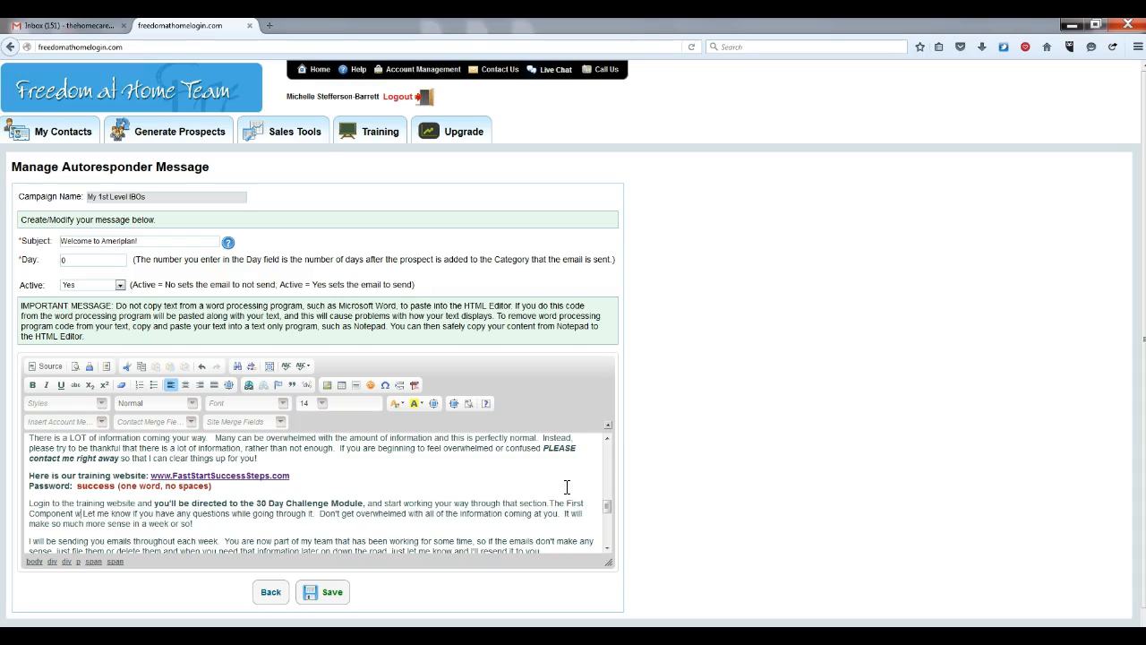
type("e \"START HERE ")
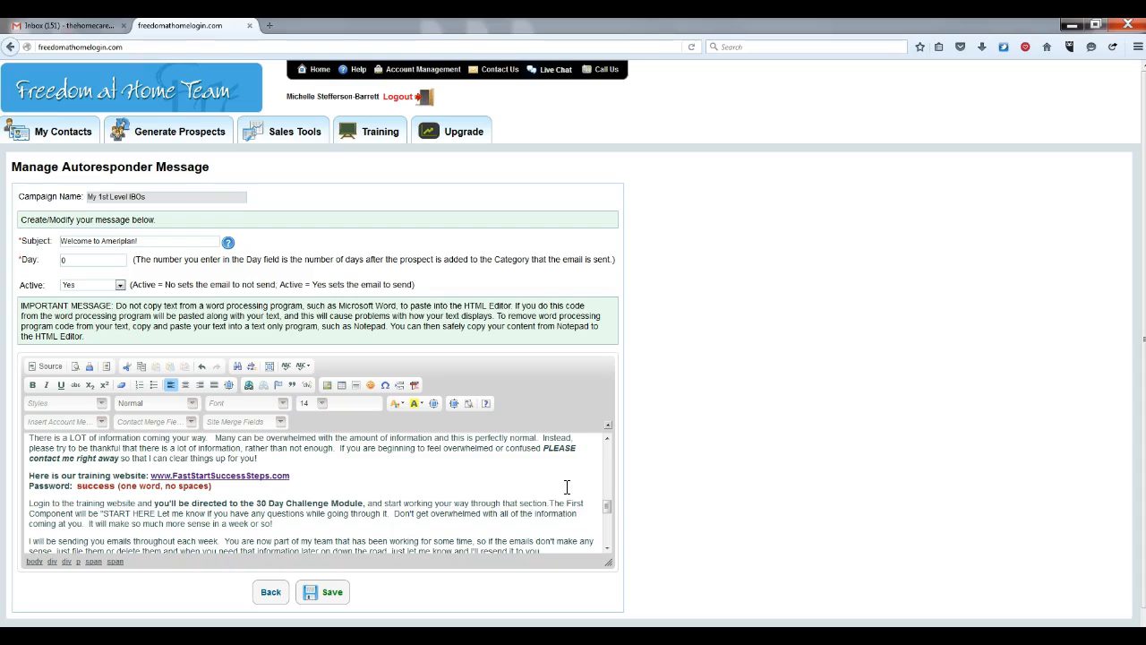
type("\"")
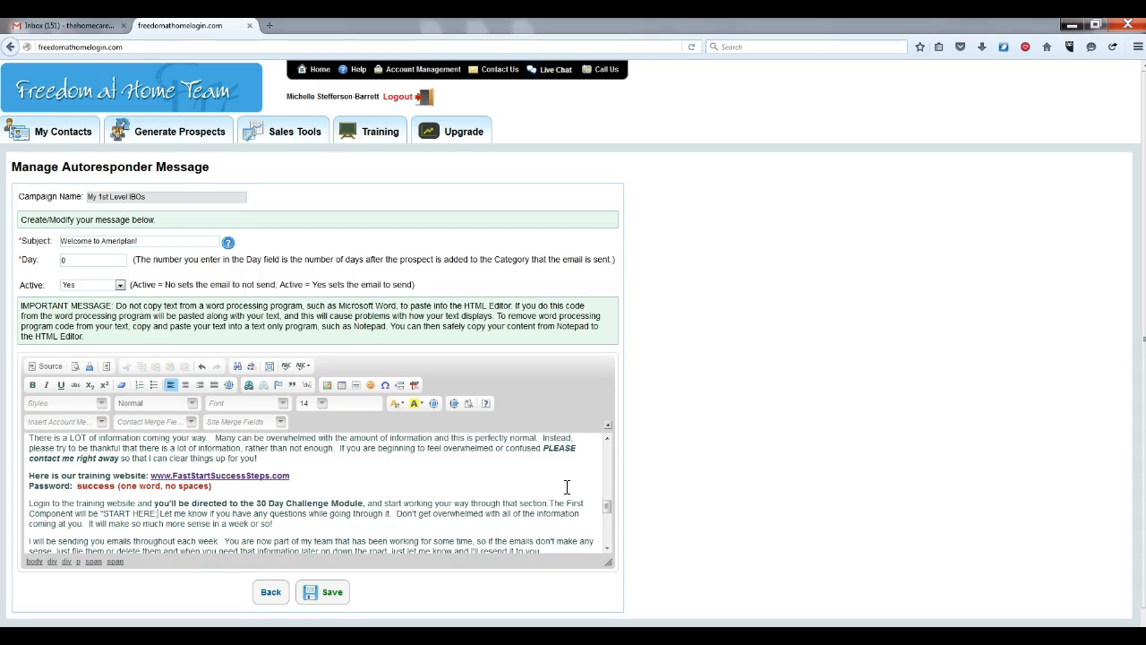
type(" THE")
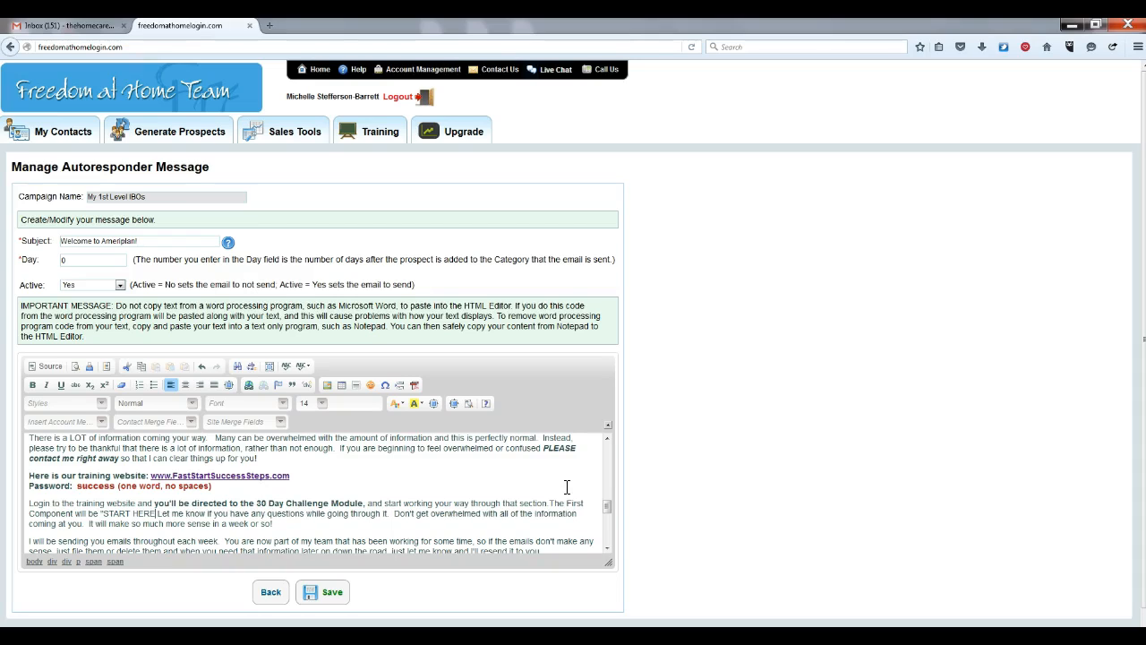
type("BASICS")
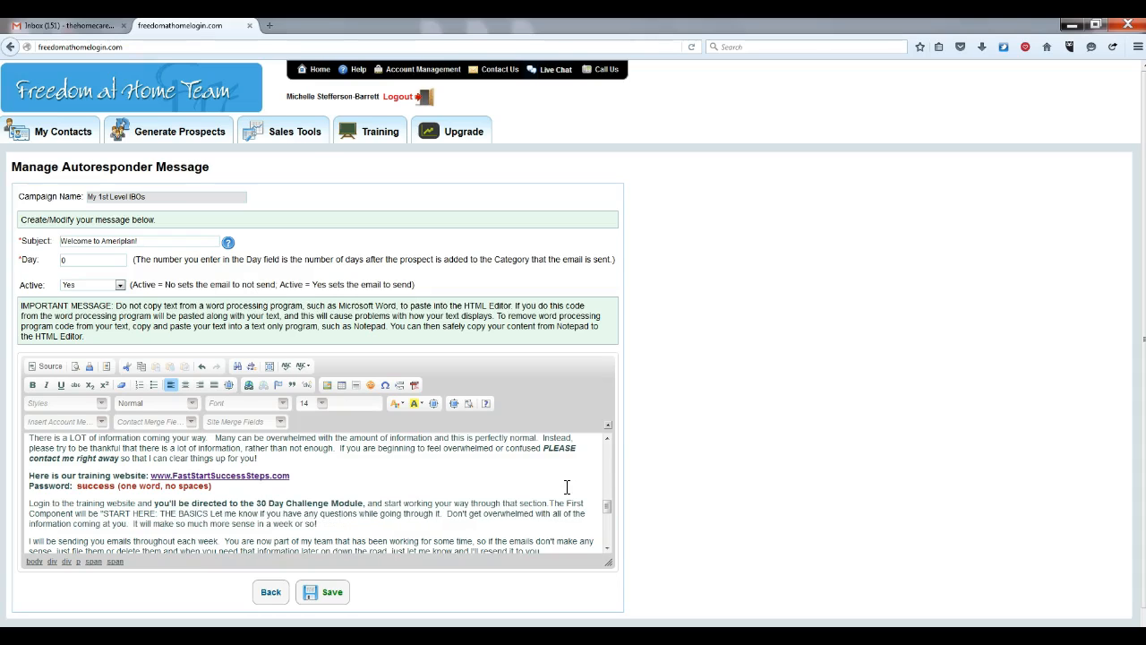
type(" \"")
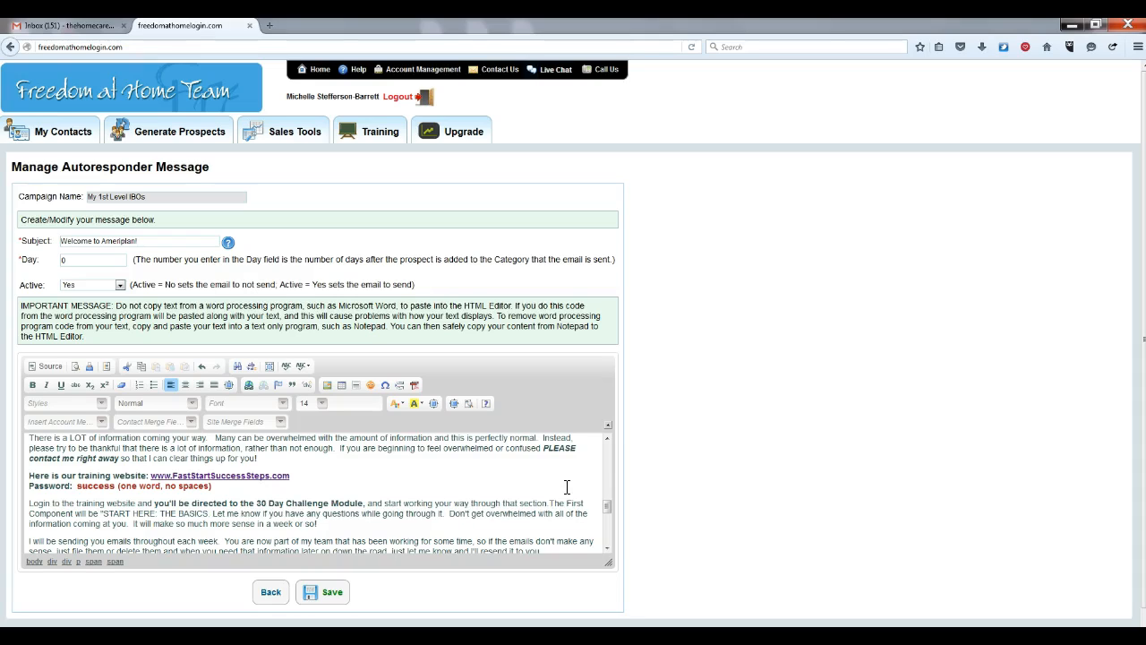
type("\"")
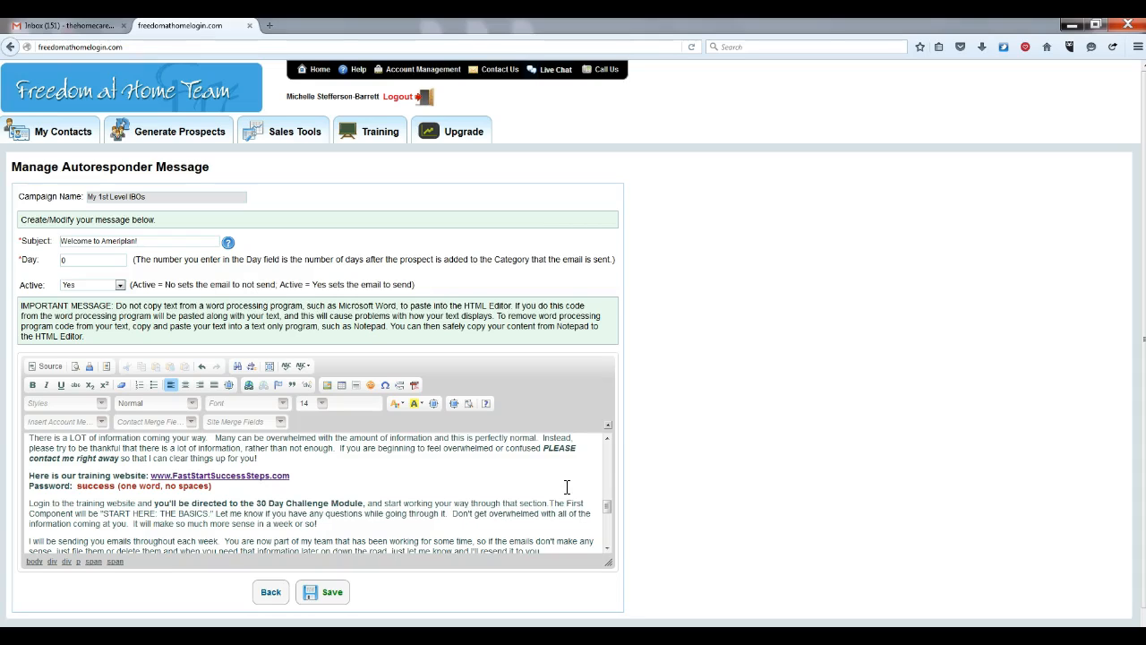
type("  Th")
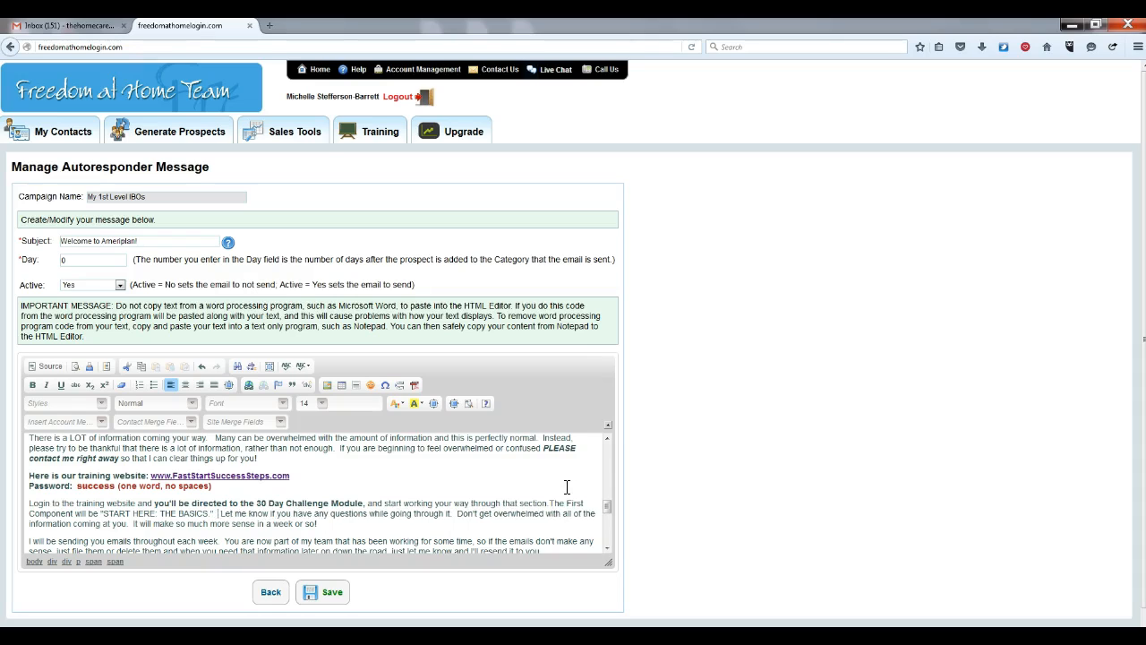
type("is will be")
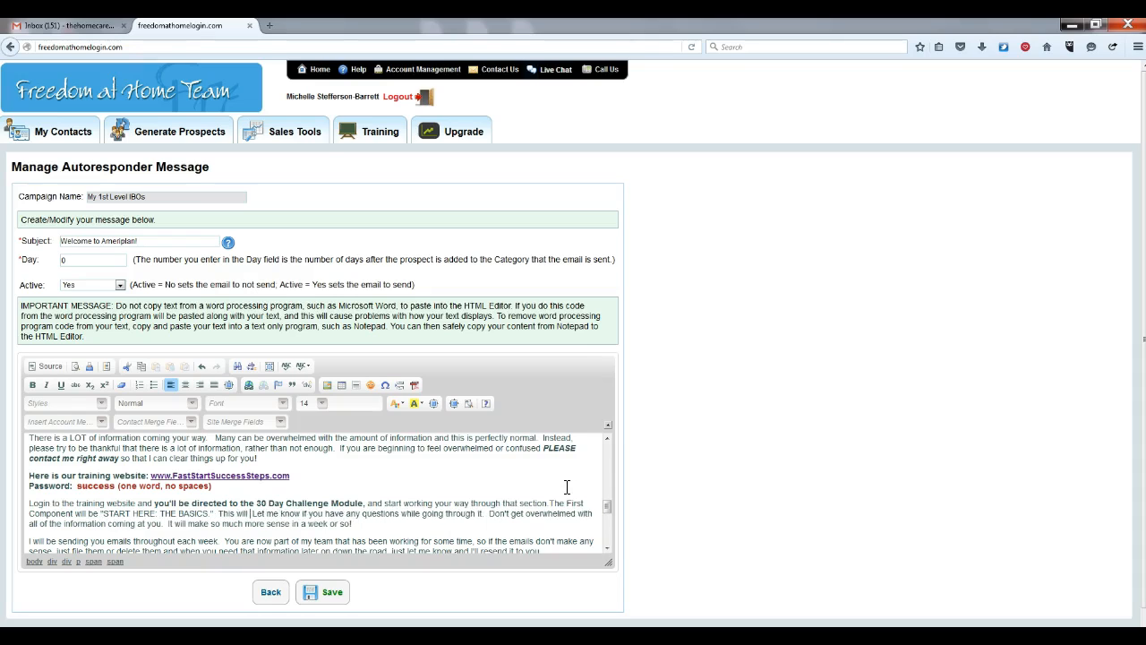
type(" your Sel")
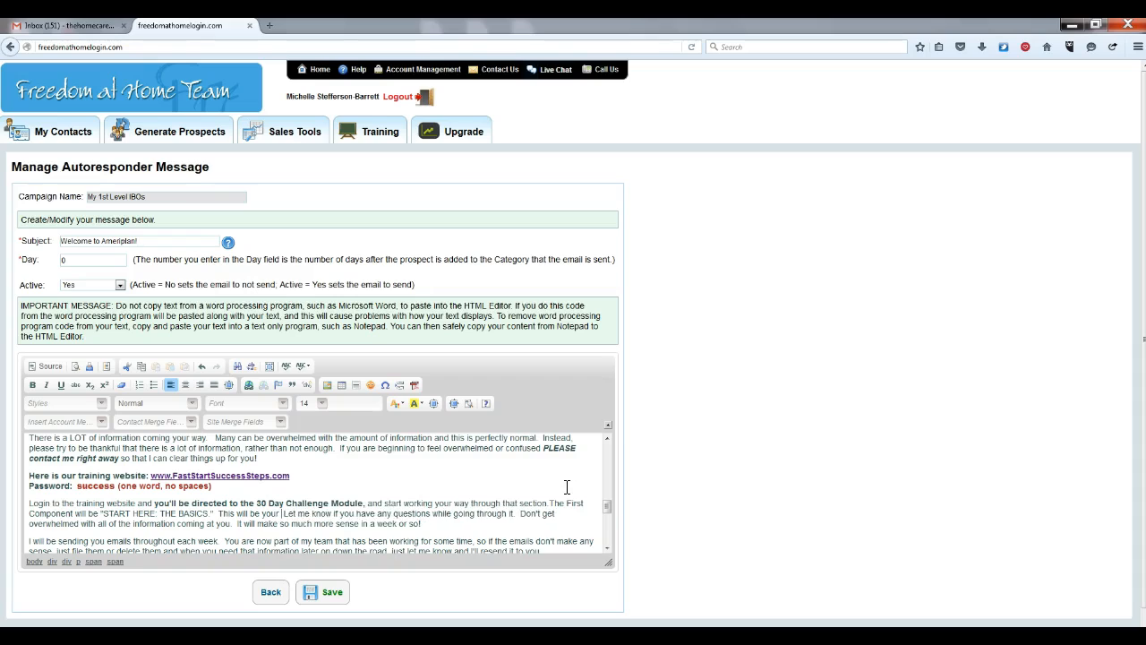
type("tup")
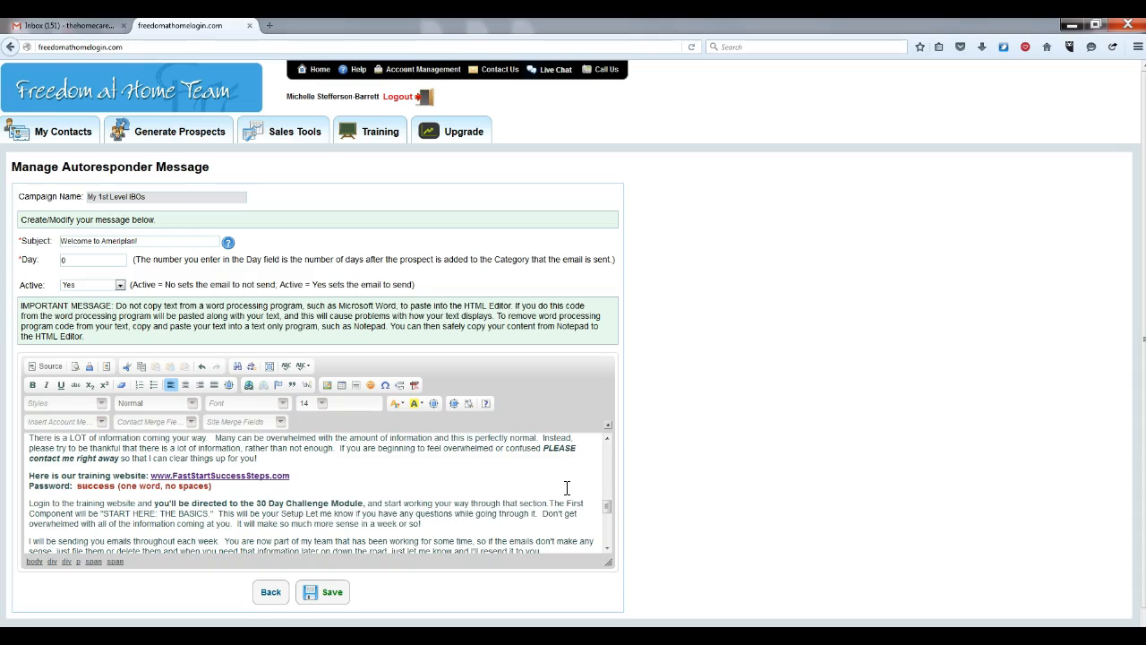
type(".")
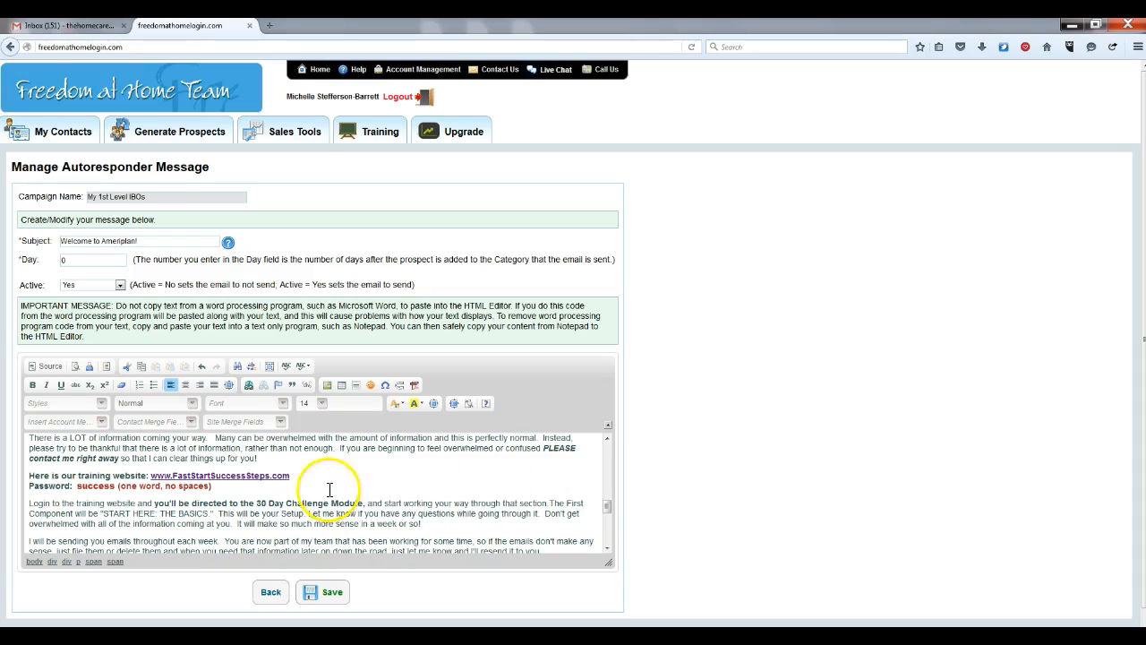
left_click_drag(101, 514, 304, 513)
left_click(33, 384)
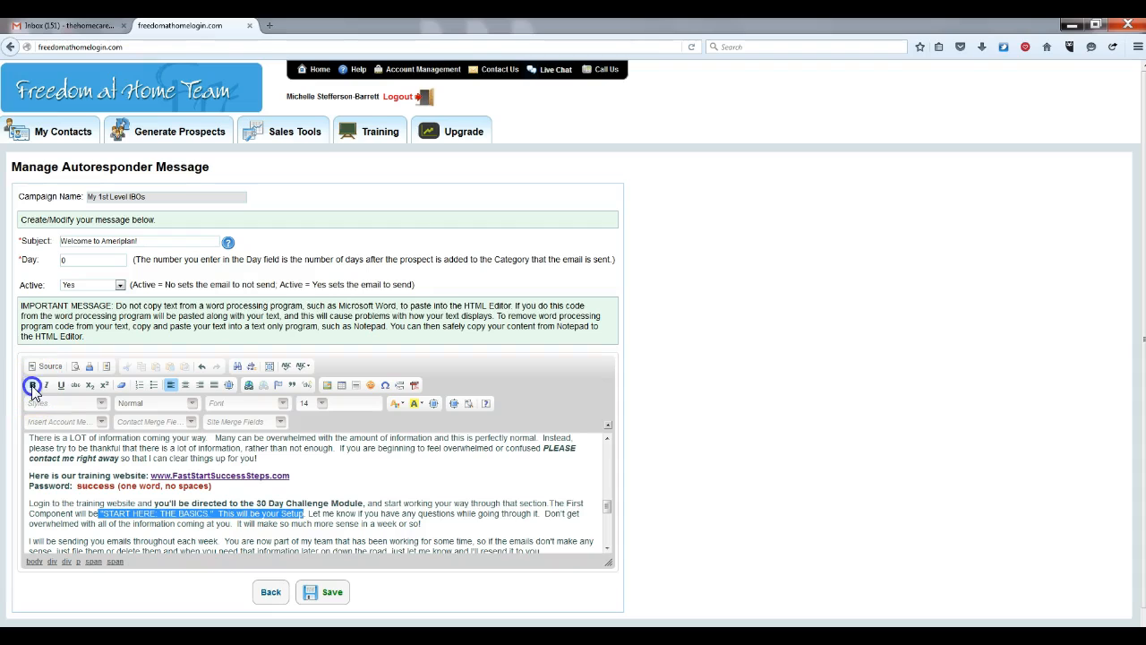
left_click(373, 480)
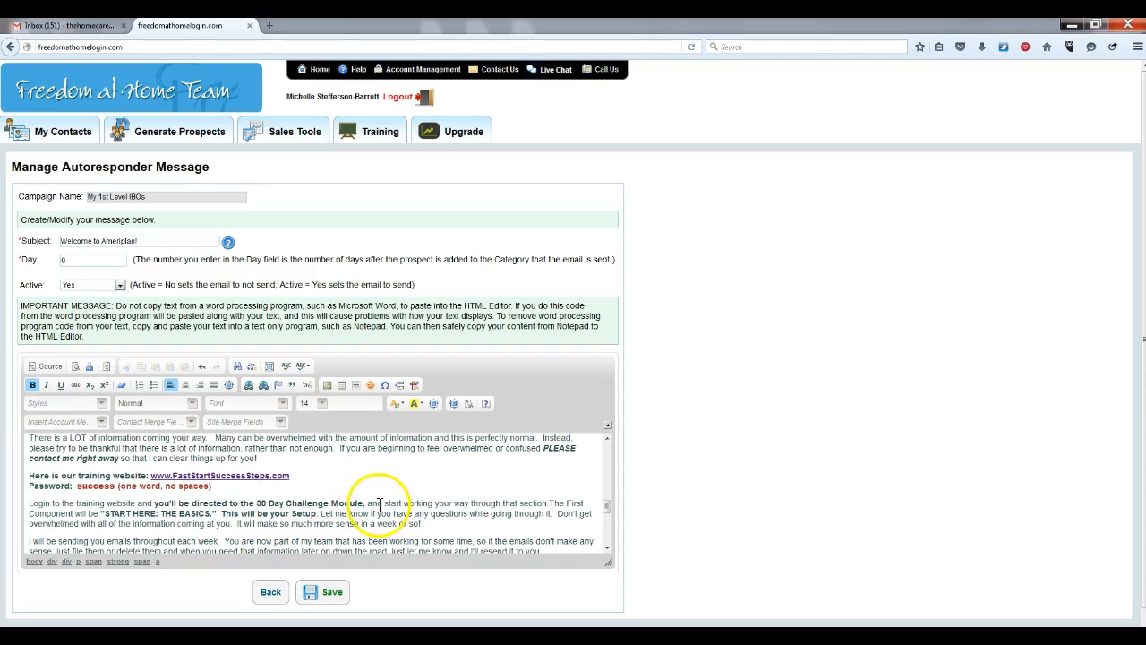
scroll(607, 547, "down", 3)
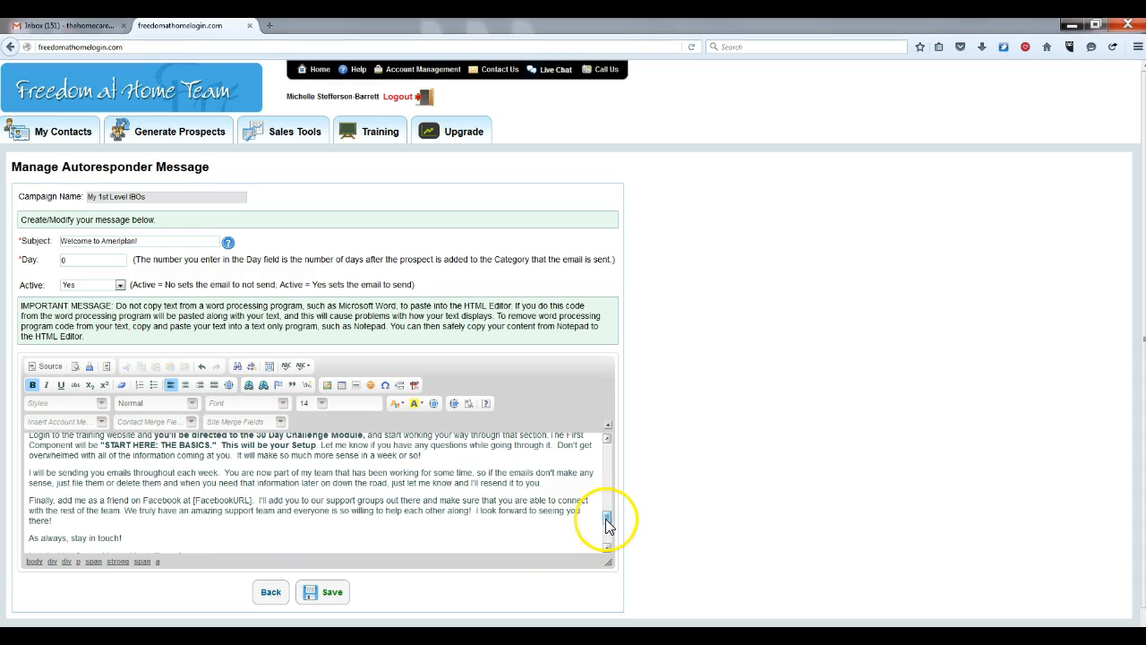
left_click_drag(605, 519, 605, 506)
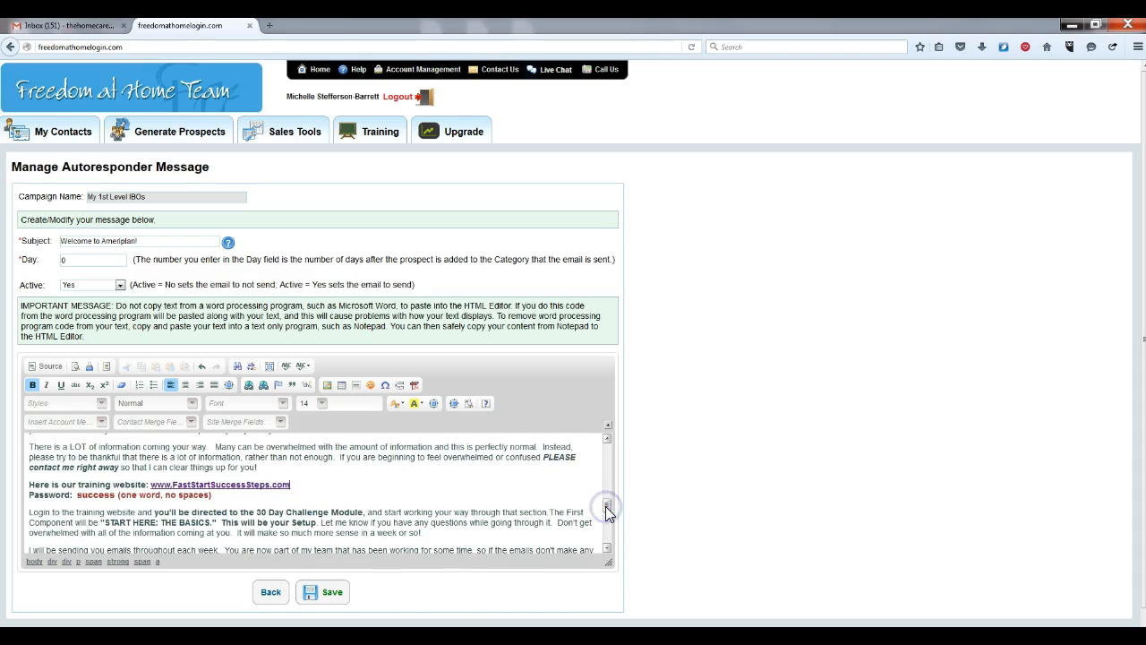
After 'you!', add a 'Here are your websites' line followed by a parenthetical note for phone enrollees
left_click(279, 468)
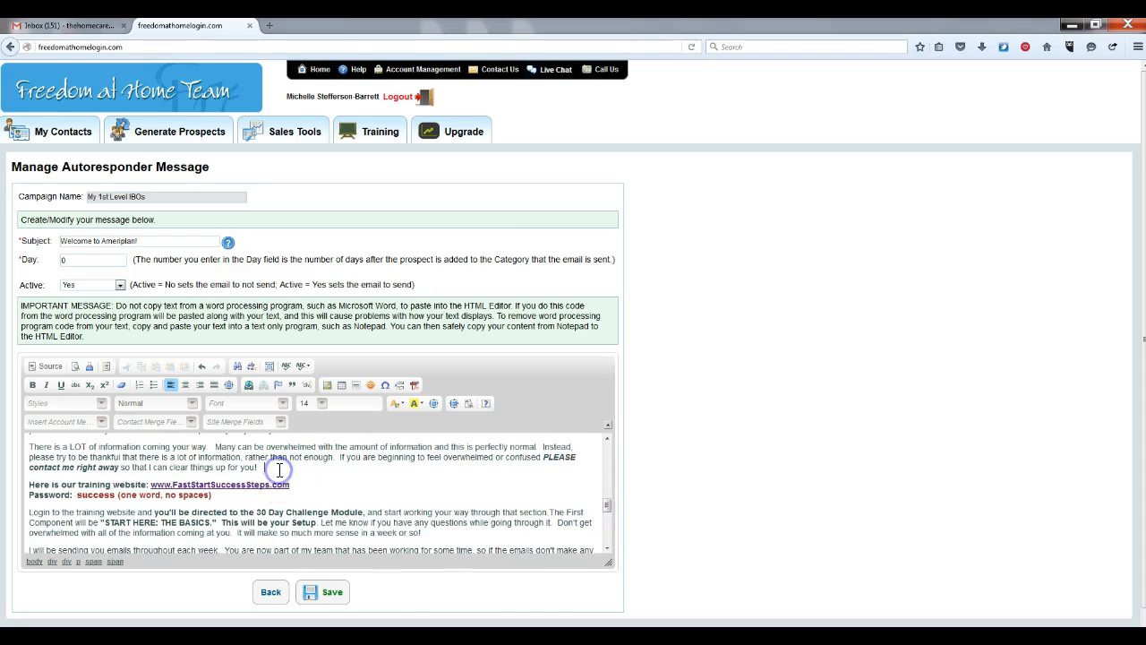
key("Return")
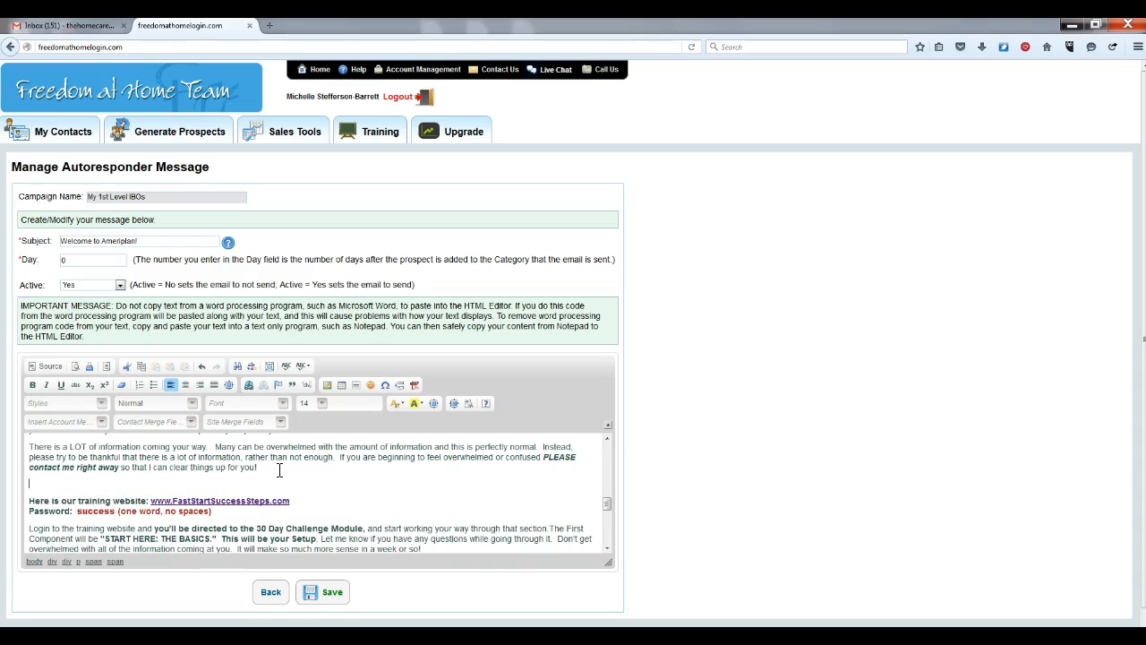
type("Here are your websites.")
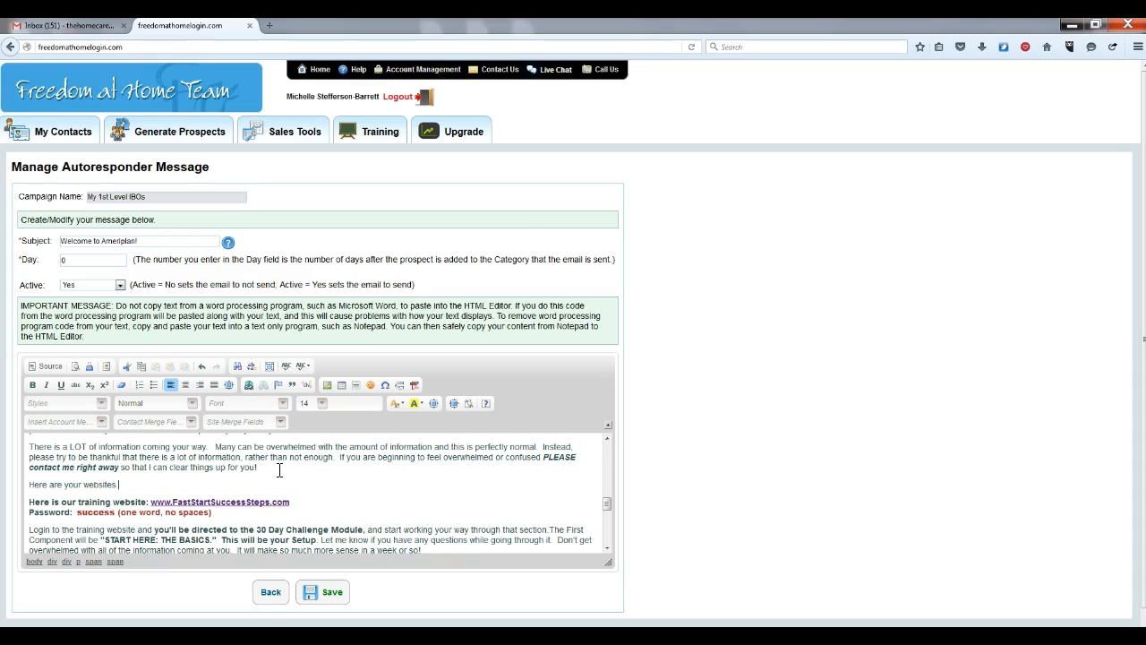
key("Return")
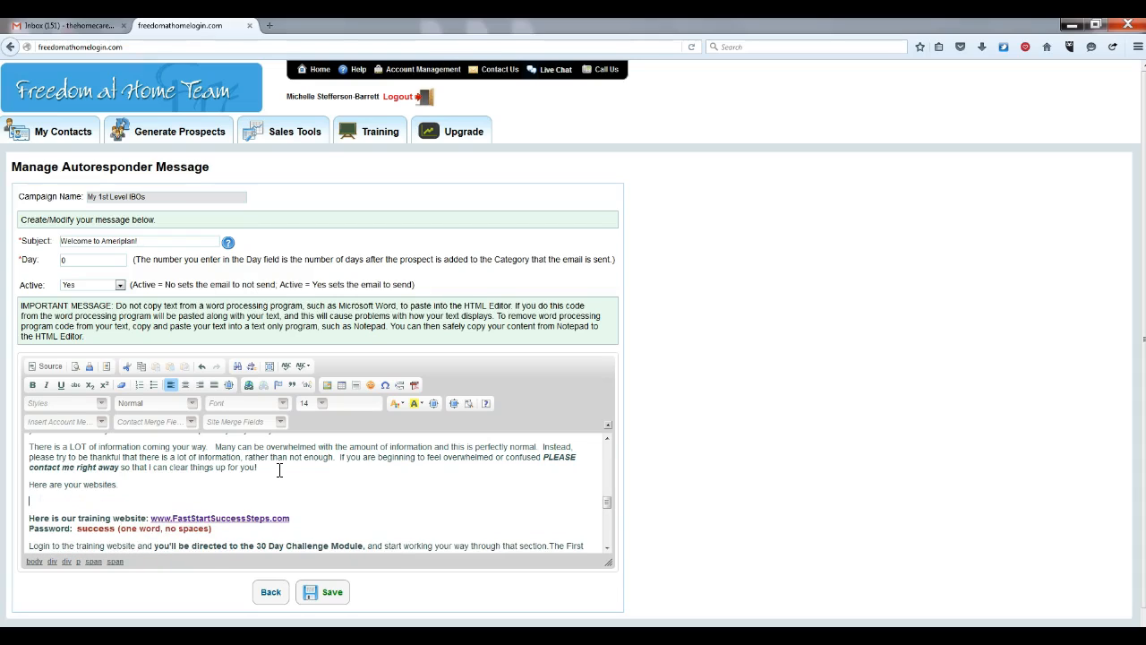
type("(")
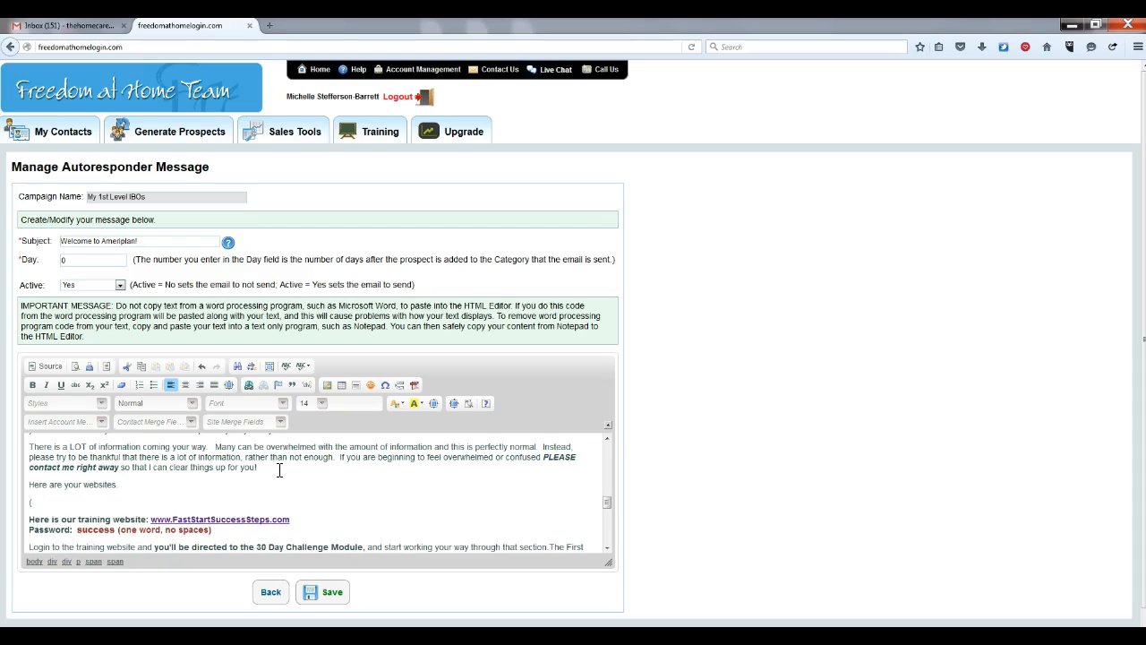
type("If you enrolled with me over the phone,")
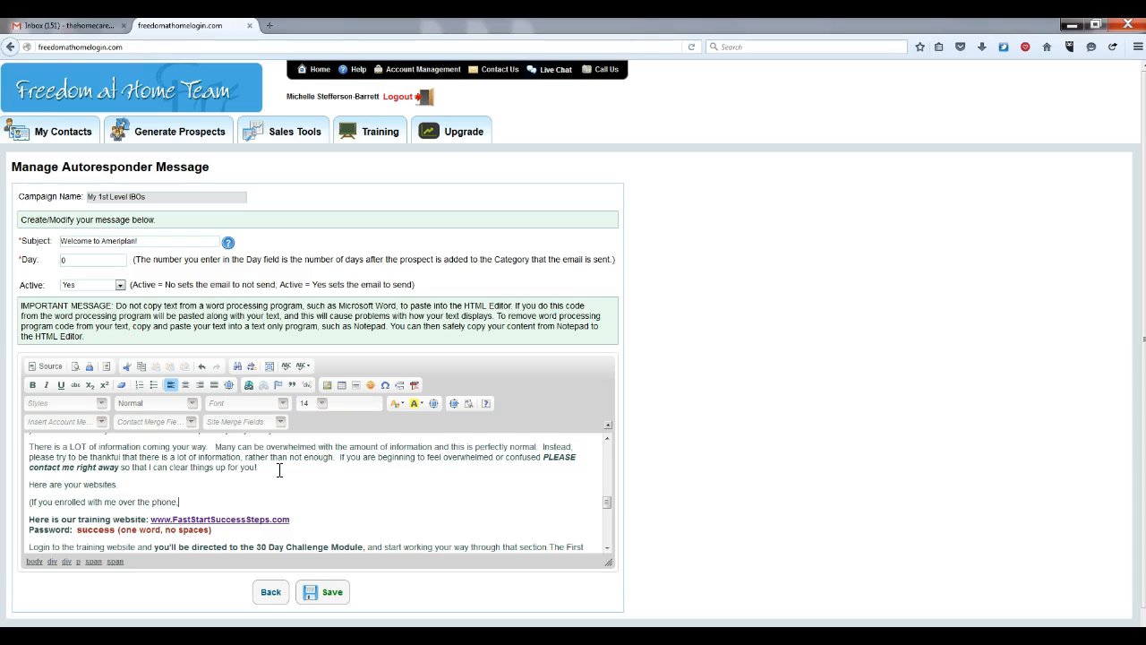
type(" I gave you your sites at that time as well as your ID#")
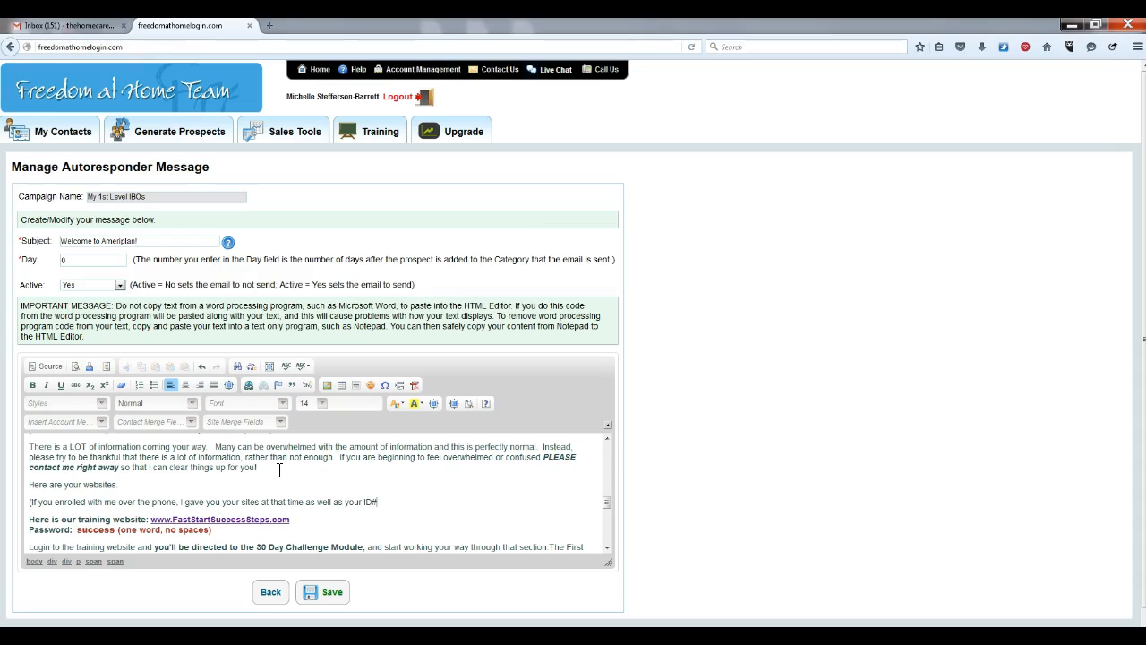
type("'s.)")
left_click(32, 502)
key("BackSpace")
type(".")
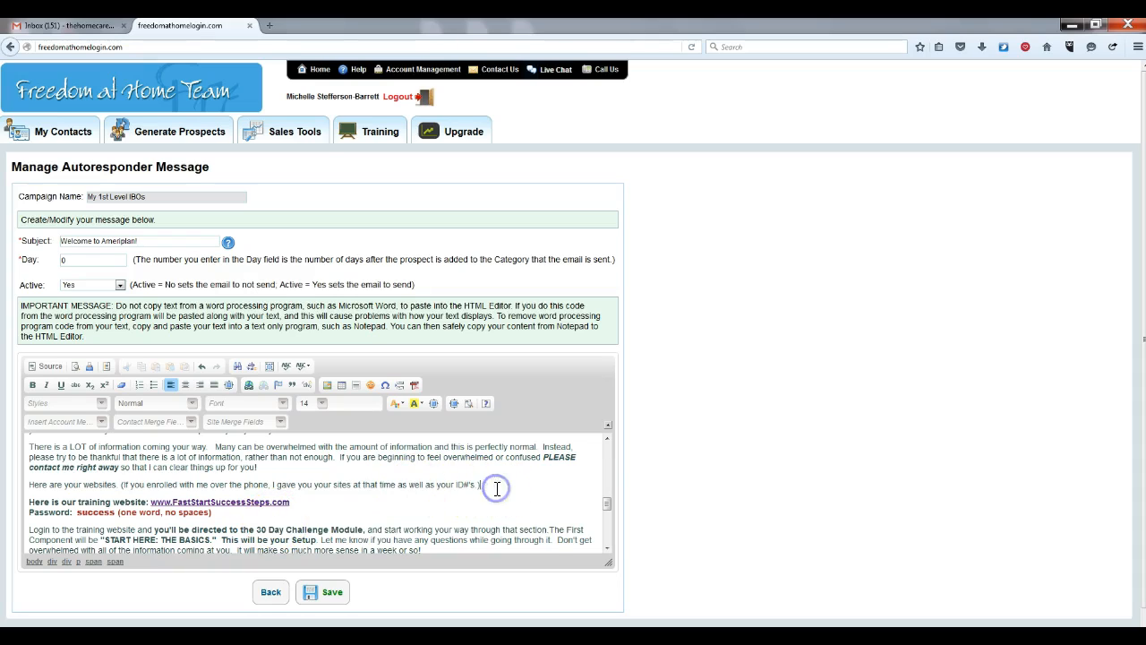
key("Return")
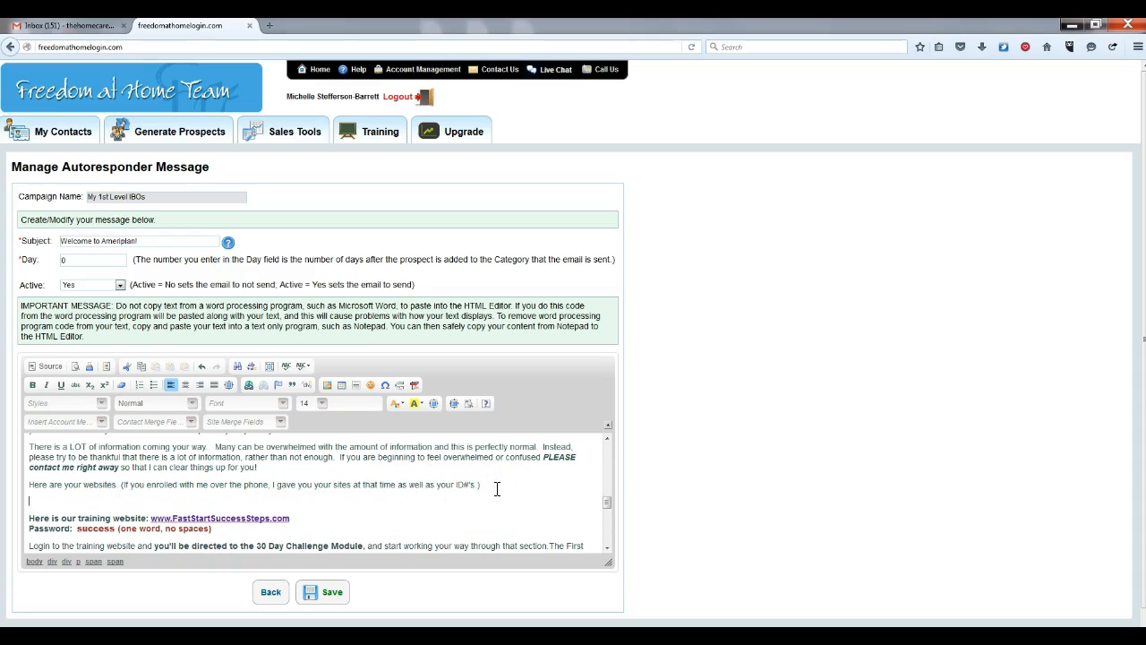
type("h")
key("BackSpace")
key("BackSpace")
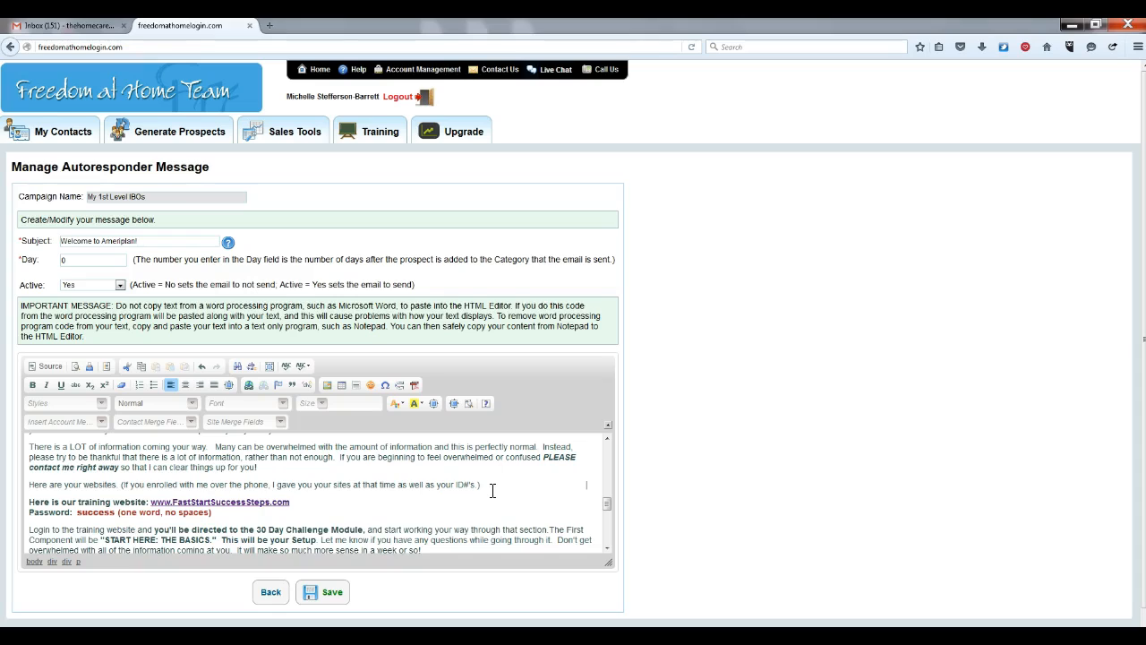
key("Return")
type("The first ")
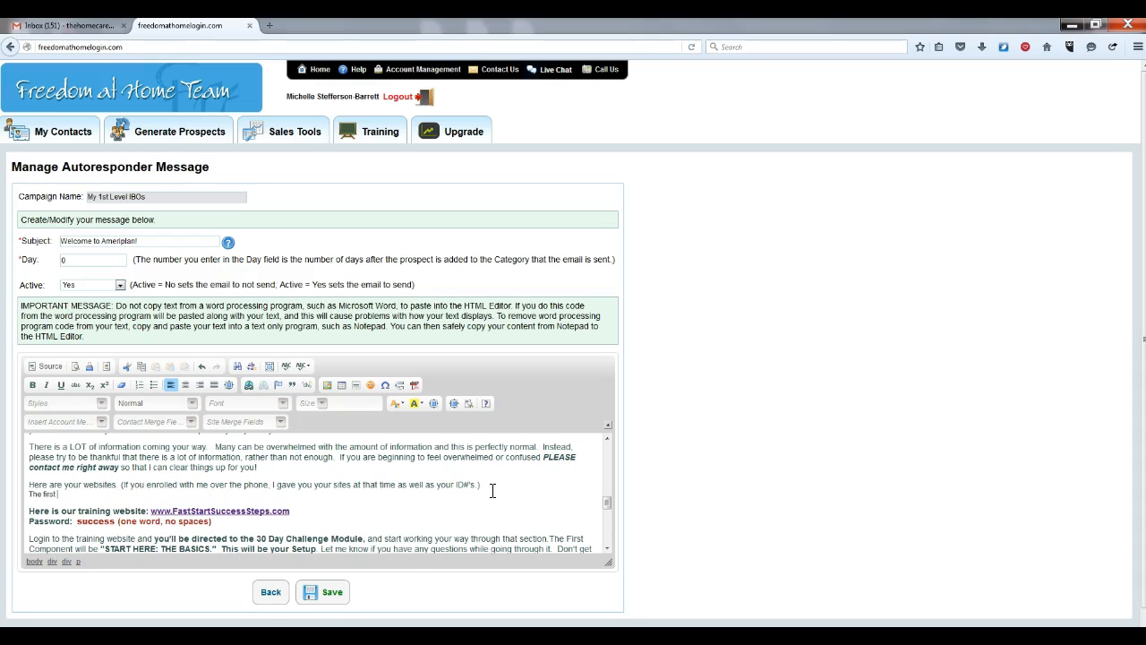
type("2 Websites DO NOT have www. in them")
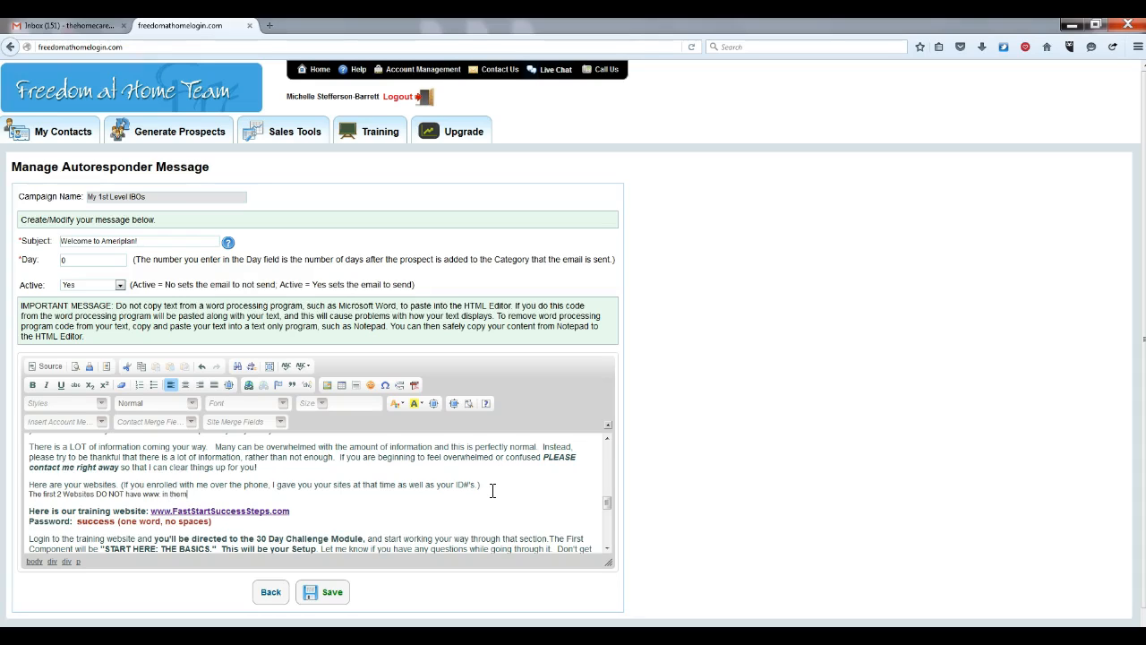
type(", so watch out for that. In about 30 minutes y")
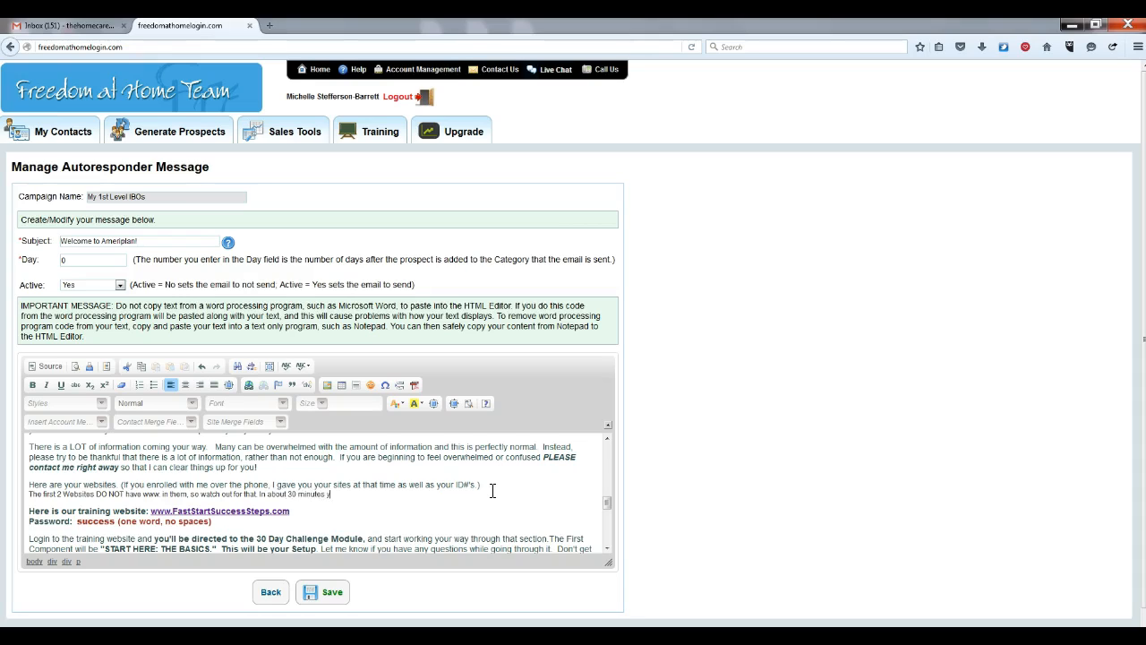
type("ou'll be able to view your sites!")
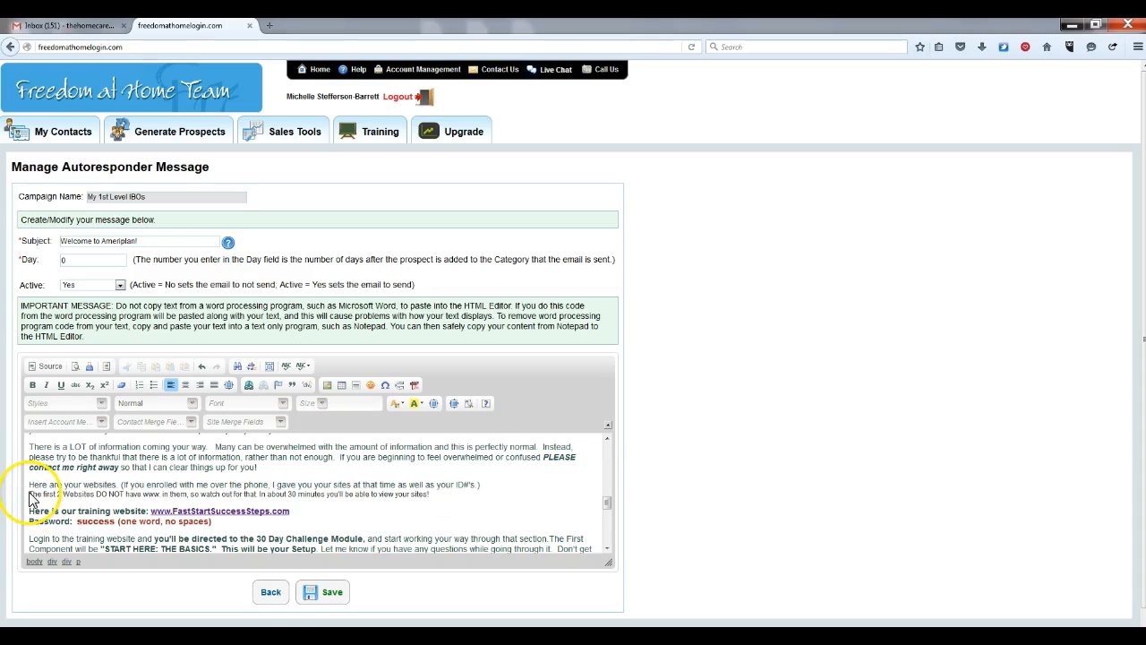
left_click_drag(31, 493, 429, 498)
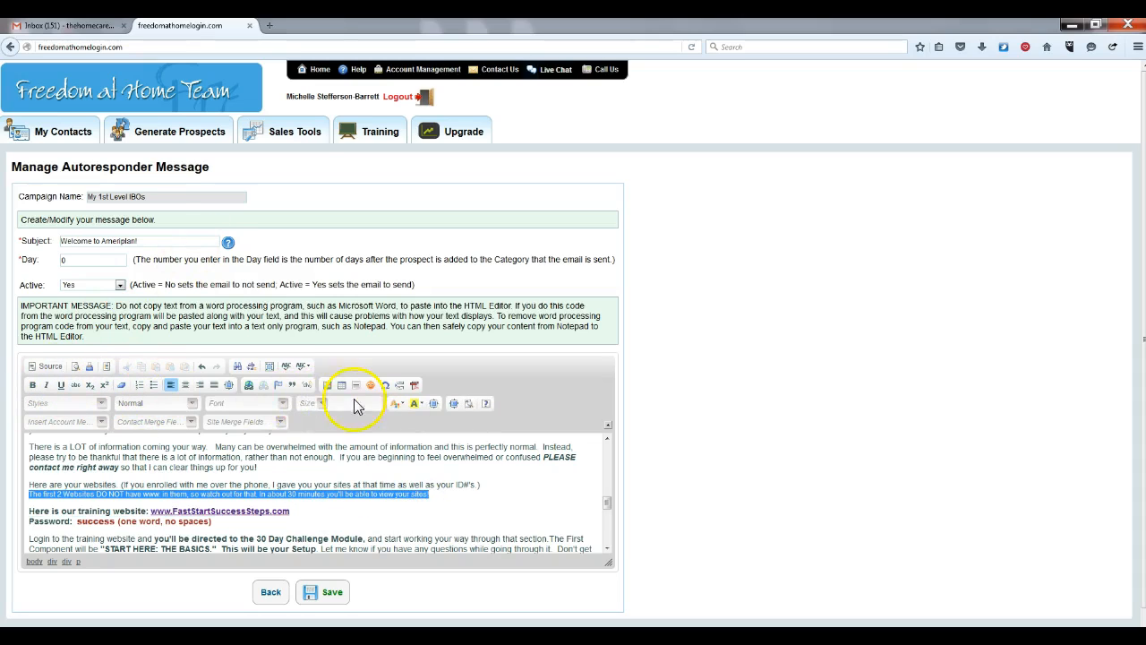
left_click(320, 403)
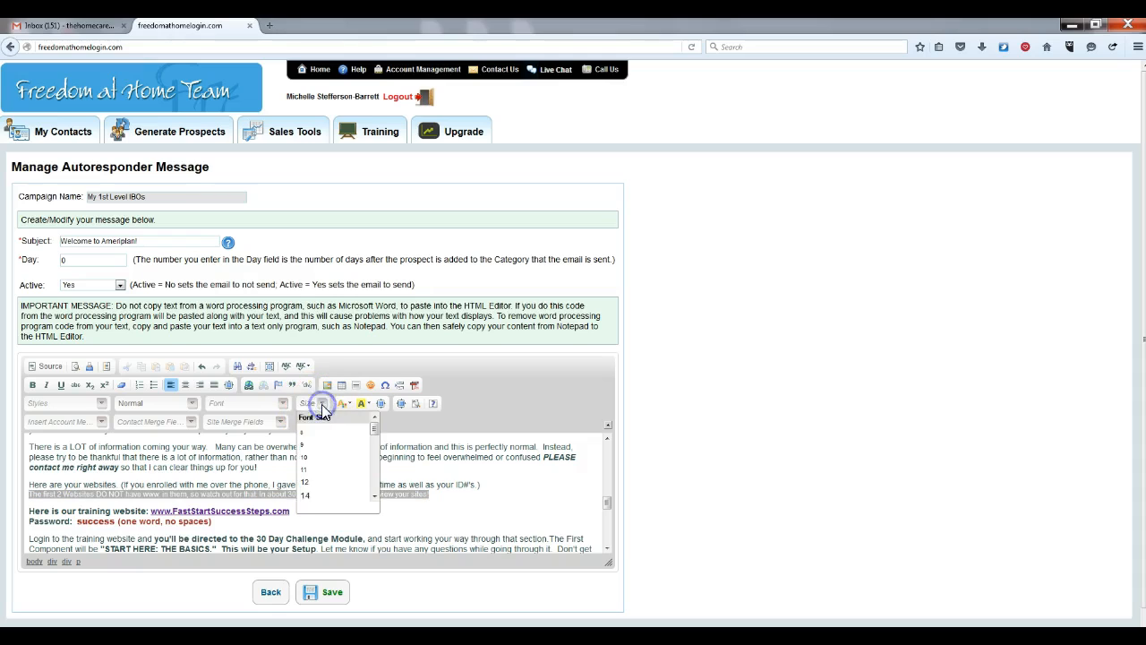
left_click(307, 485)
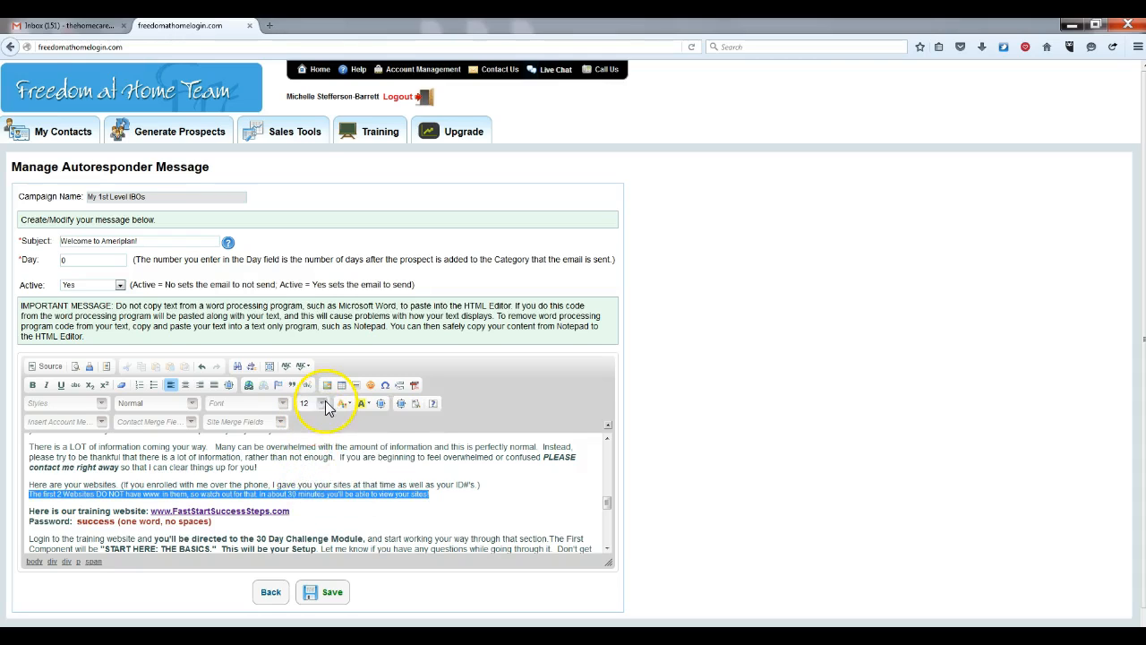
left_click(323, 403)
left_click(306, 495)
left_click(451, 511)
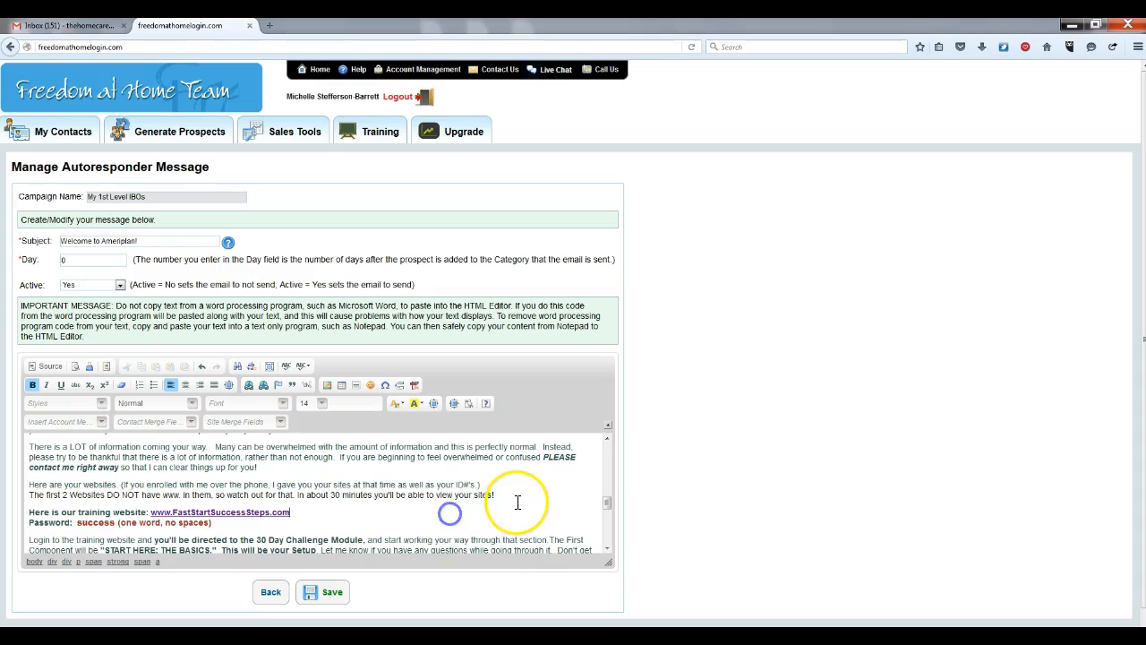
left_click(501, 497)
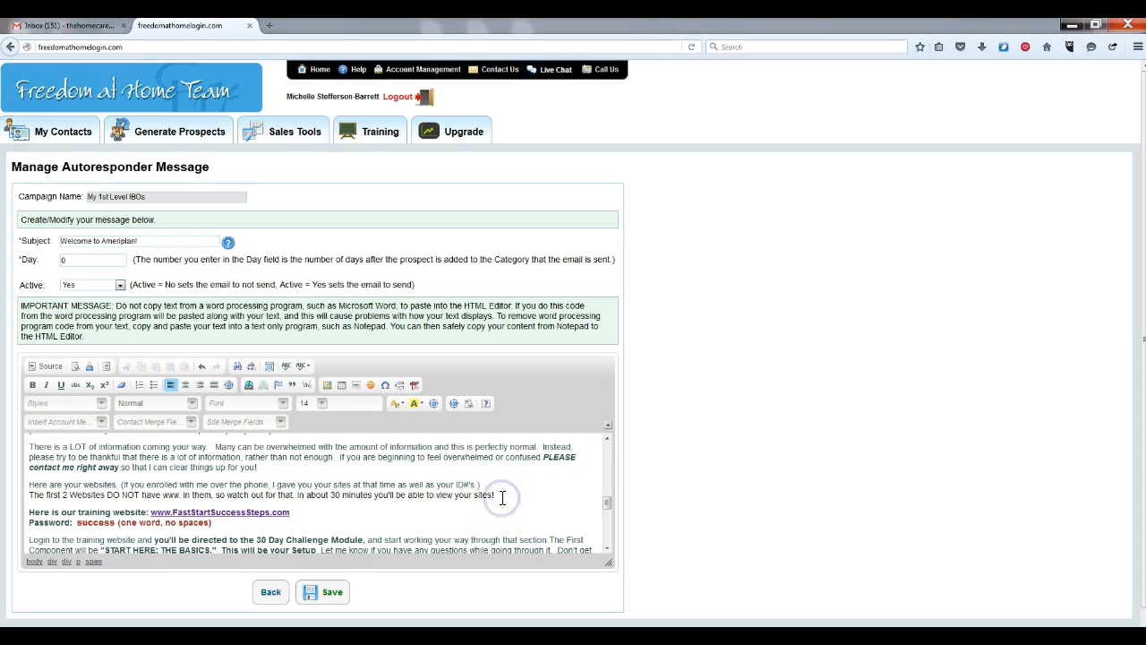
key("Return")
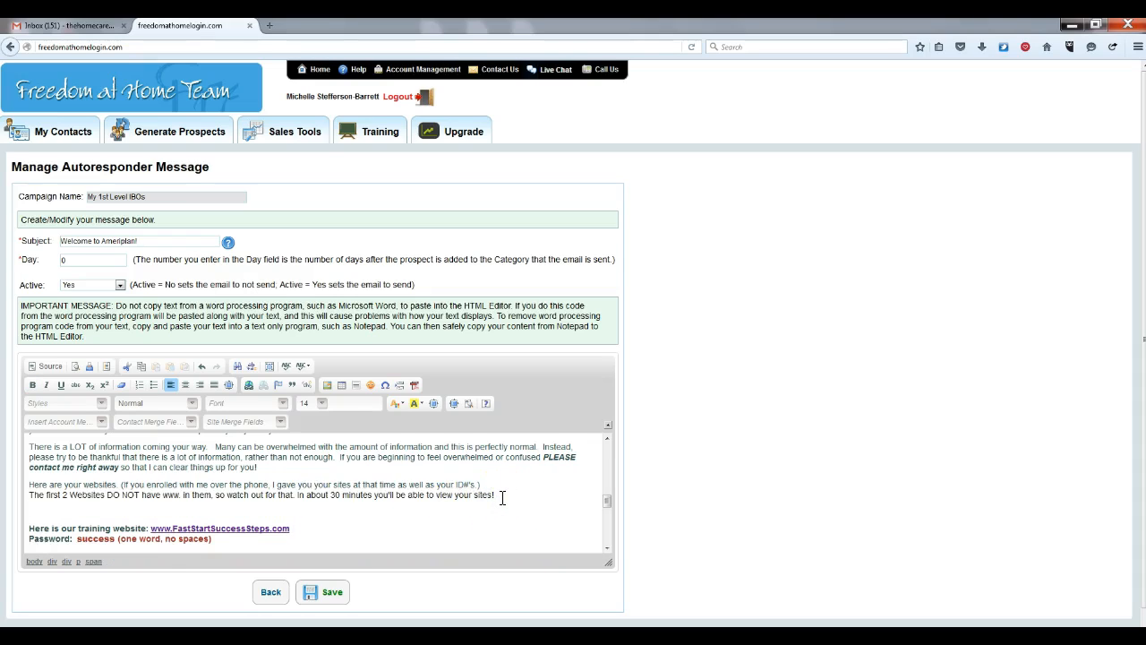
type("http://2")
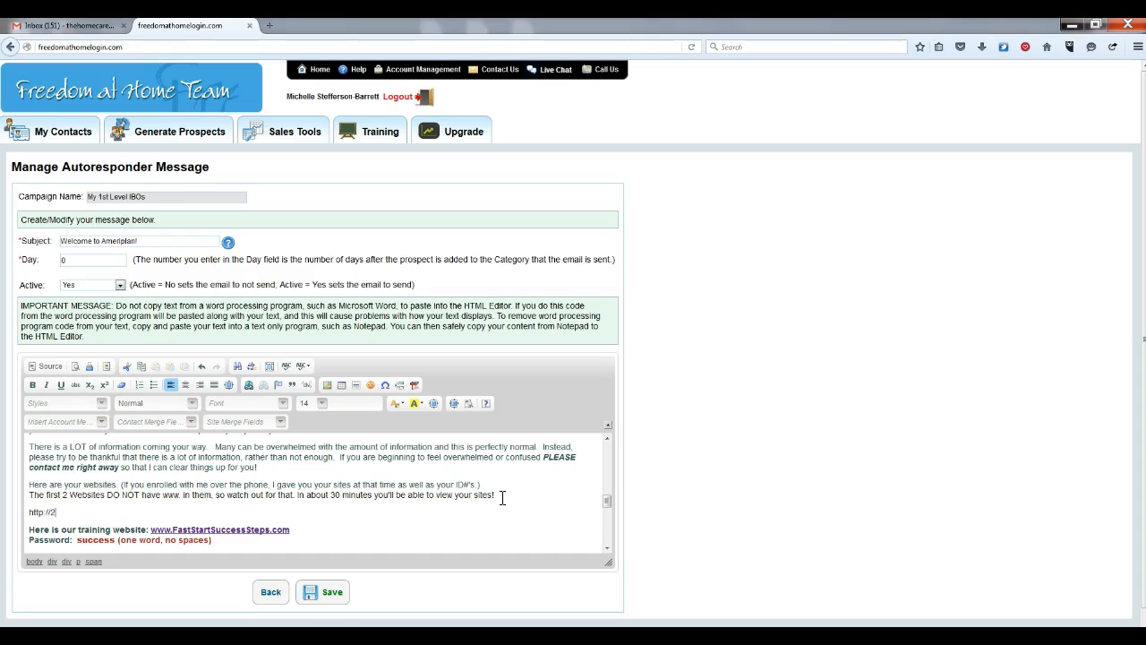
type("400xxxx")
type(" AmeriplanOpportunity.com")
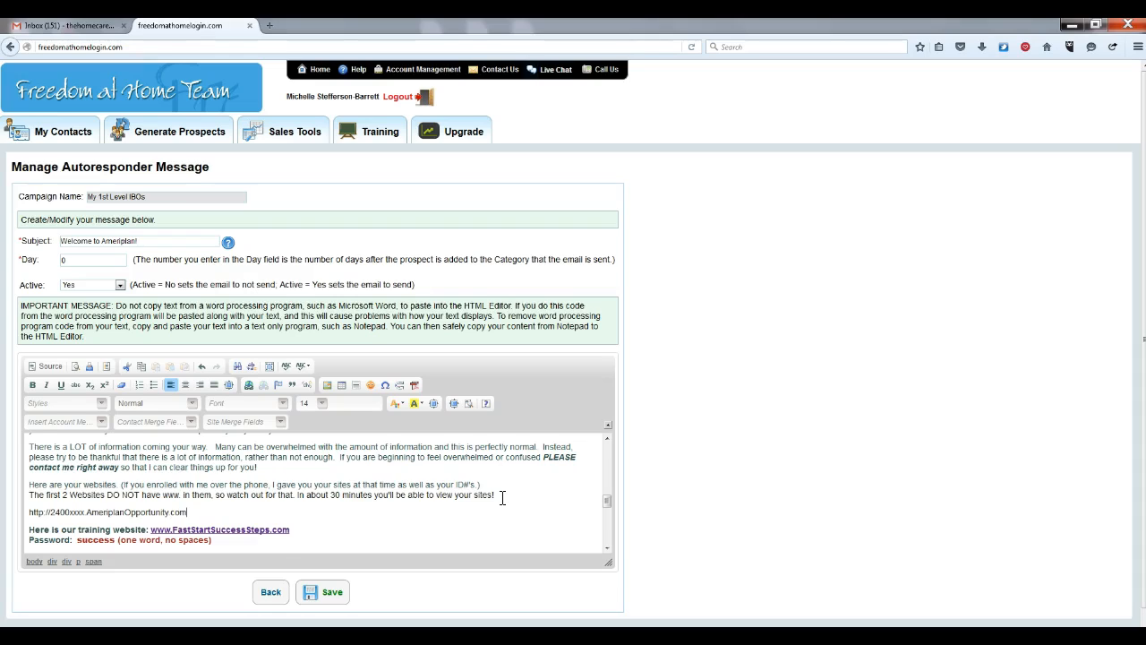
key("Return")
type("H")
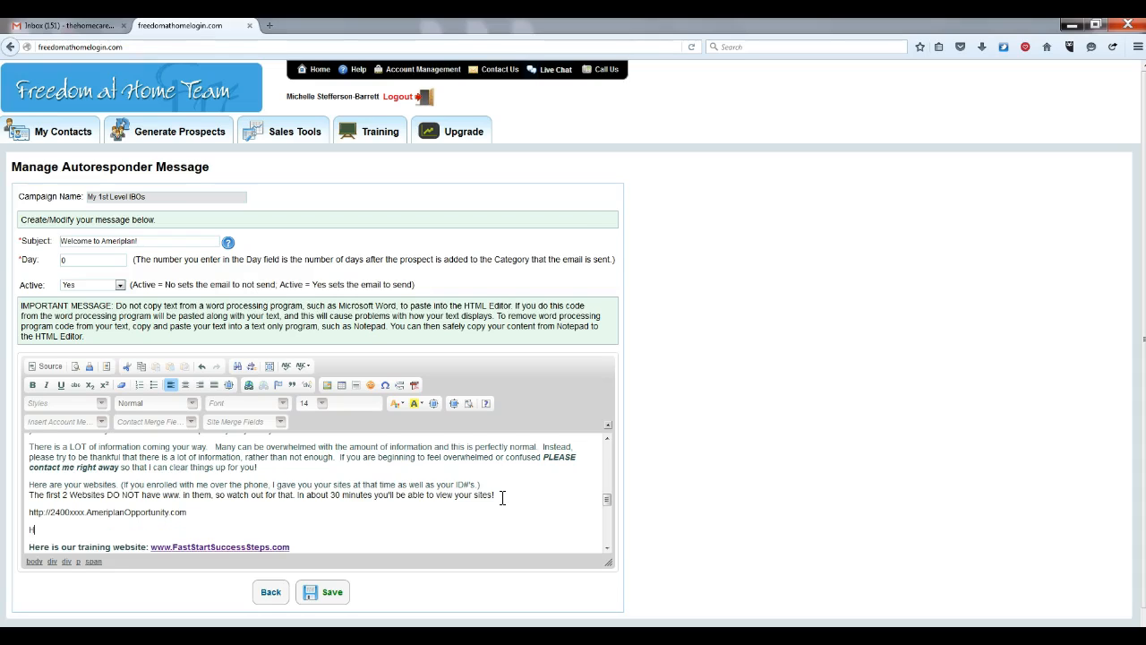
type("ttp://2400xxxx.SaveWithDiscountHealthcare.com")
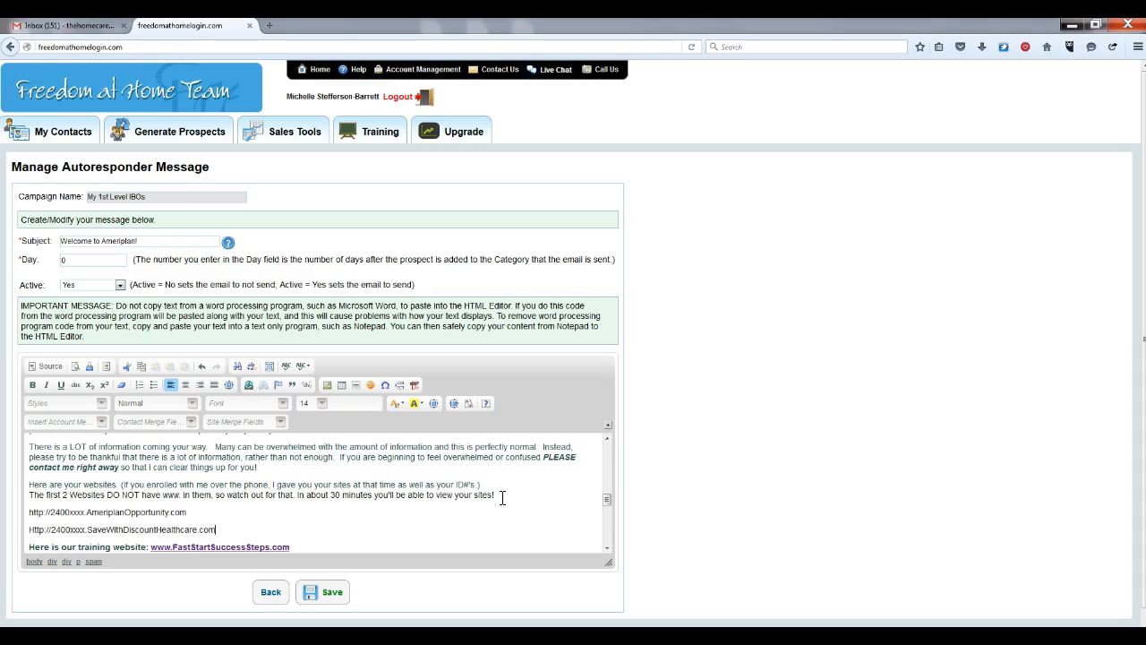
key("Return")
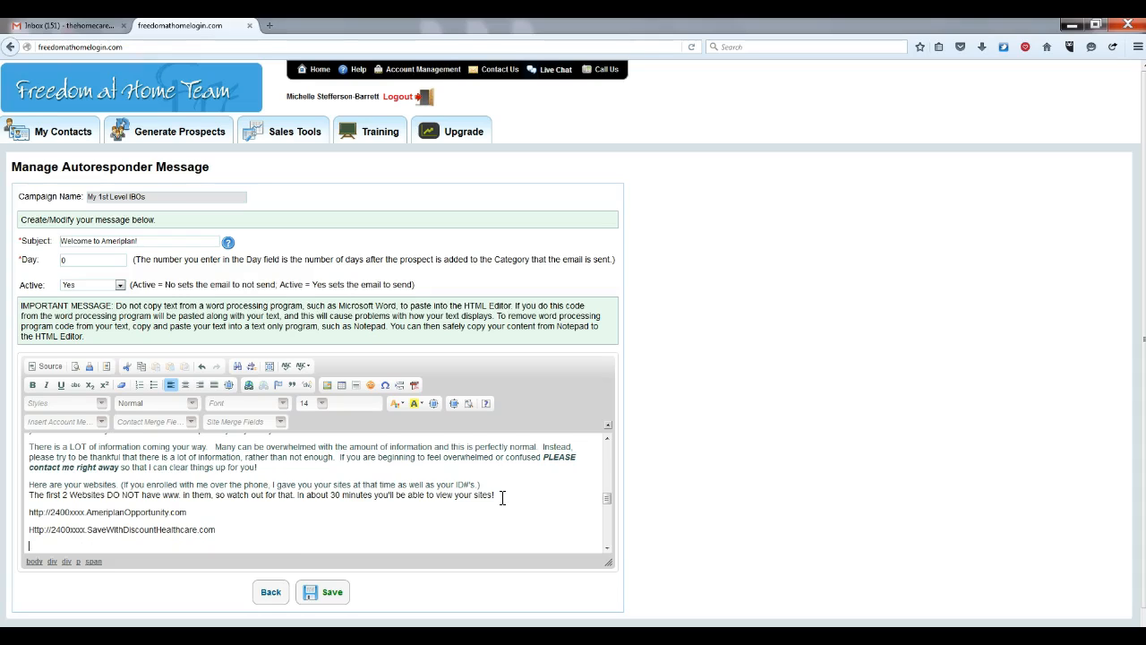
type("www.DeliveringOnThePromise.com")
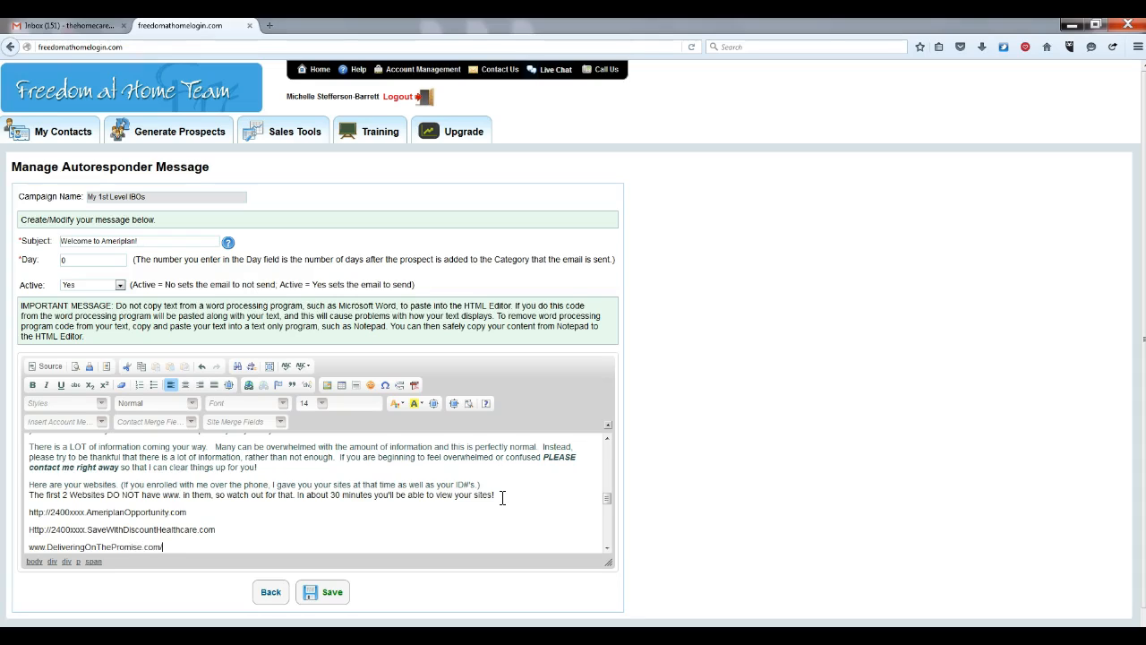
type("/2400xxxx")
Format 'Here are your websites' as bold Fire Brick dark red text
left_click_drag(29, 484, 119, 484)
left_click(33, 386)
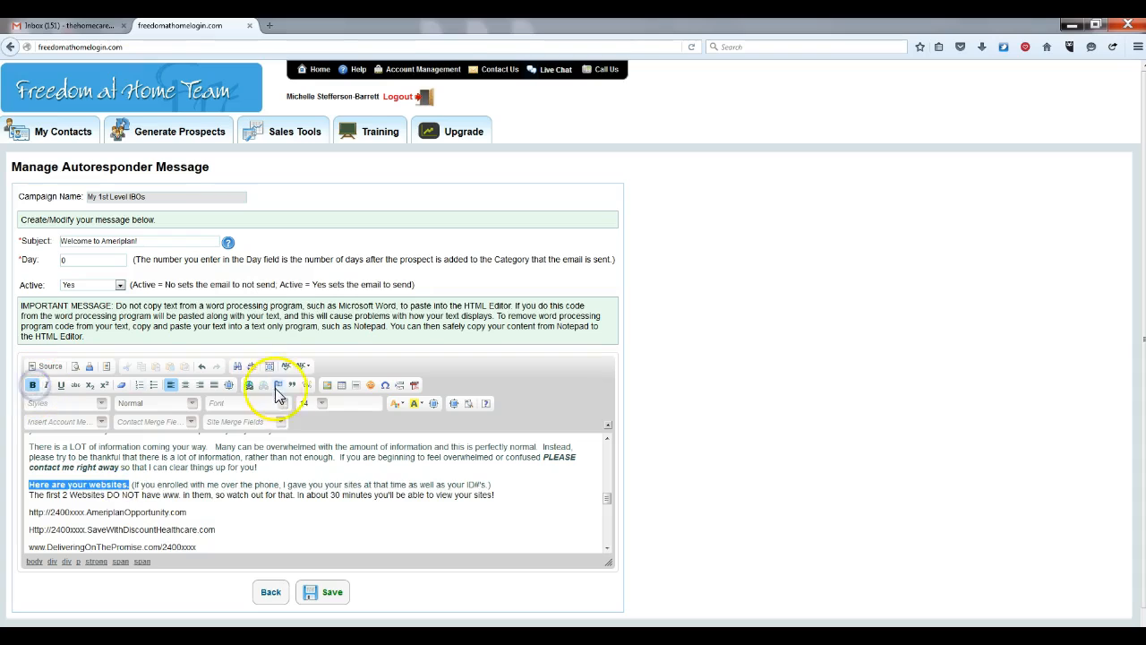
left_click(397, 404)
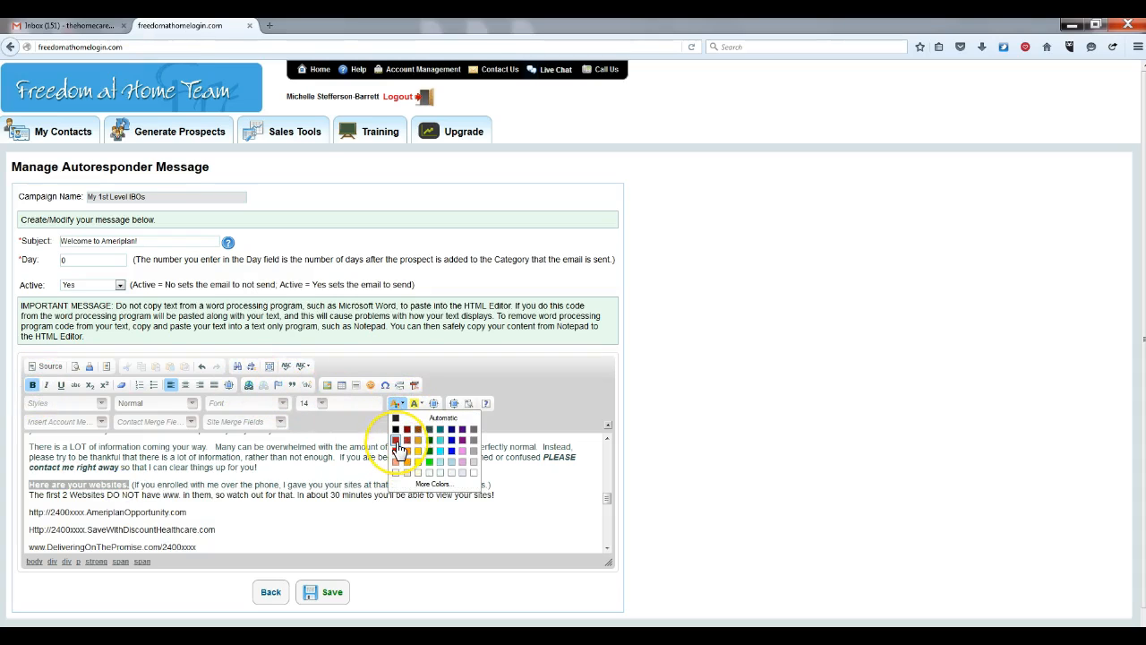
left_click(397, 440)
left_click(340, 516)
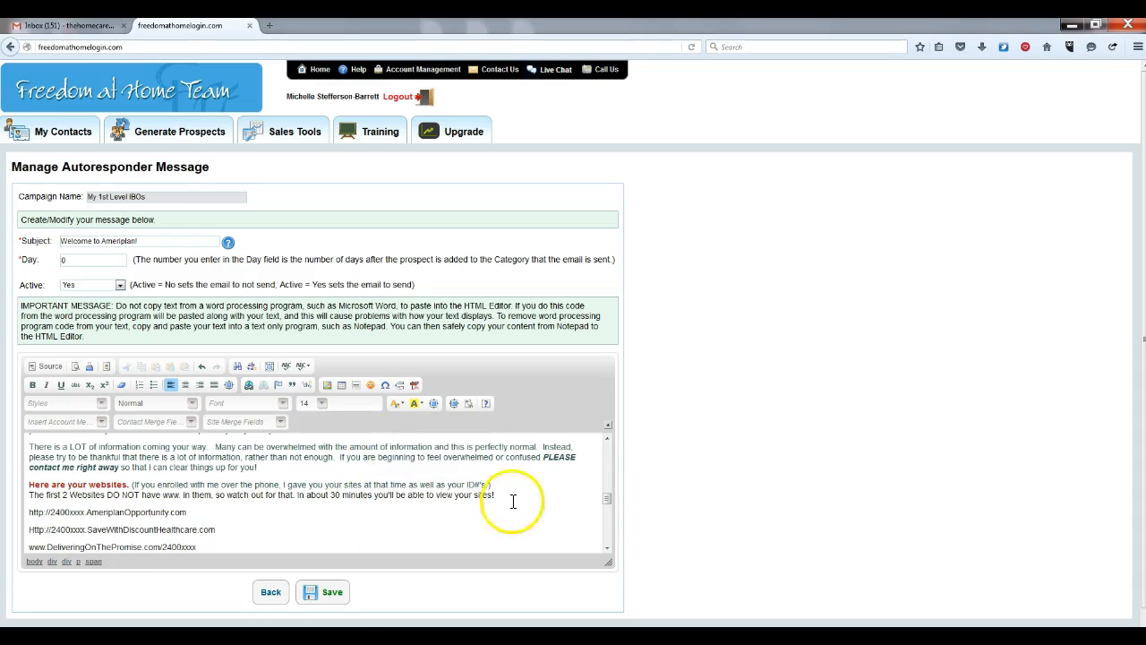
left_click_drag(607, 498, 606, 506)
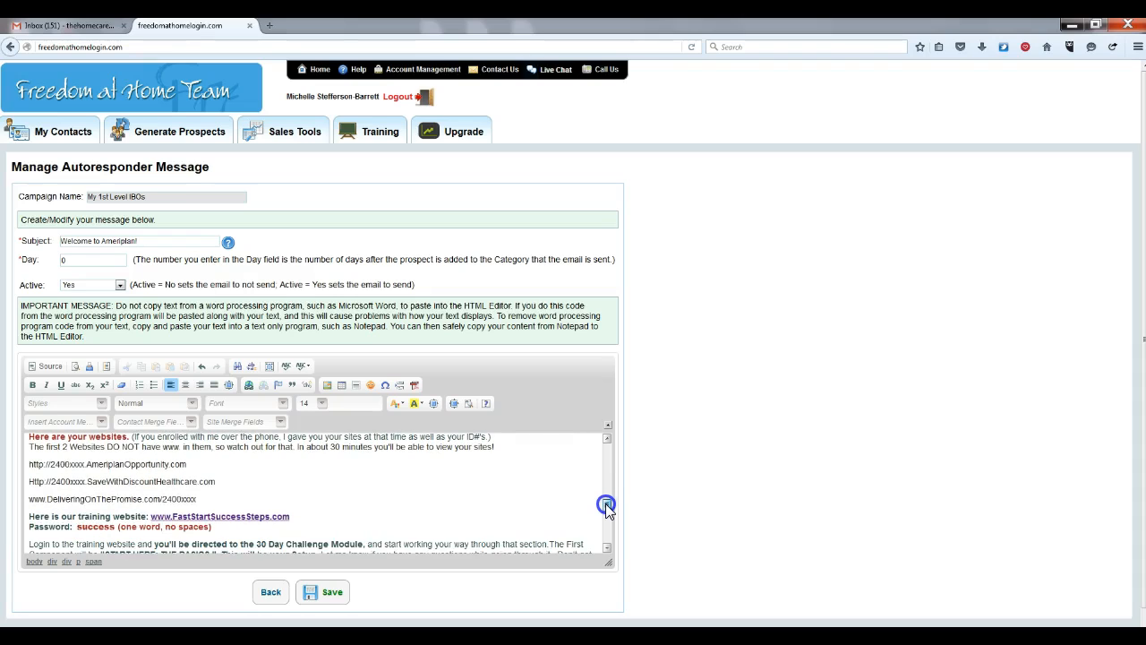
left_click_drag(606, 507, 606, 514)
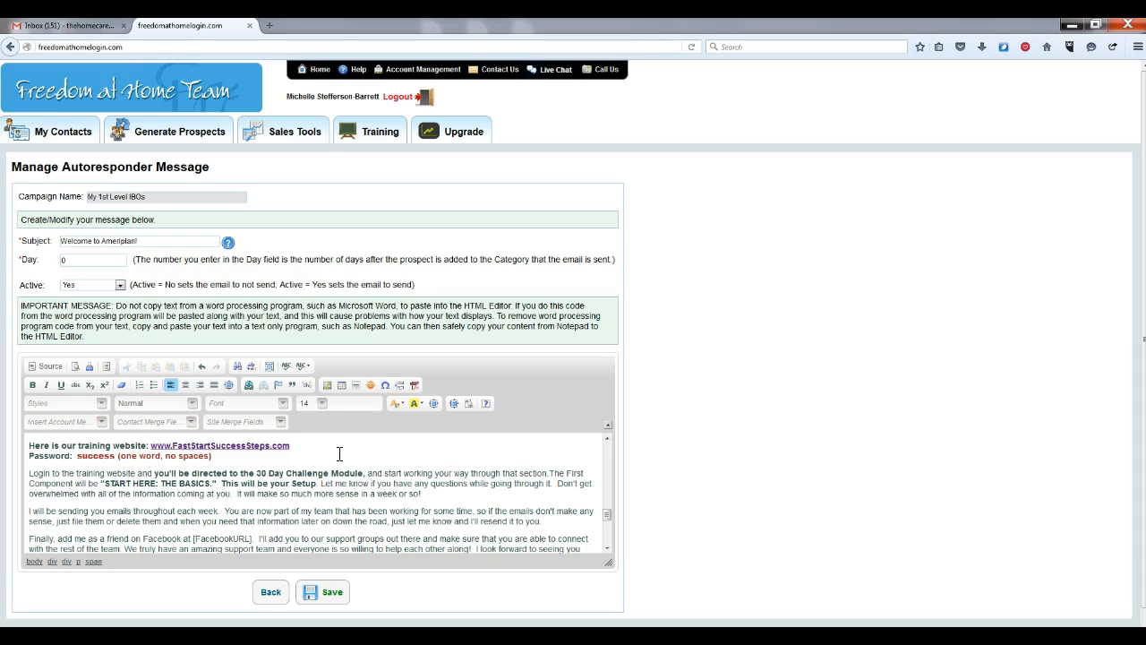
left_click(607, 548)
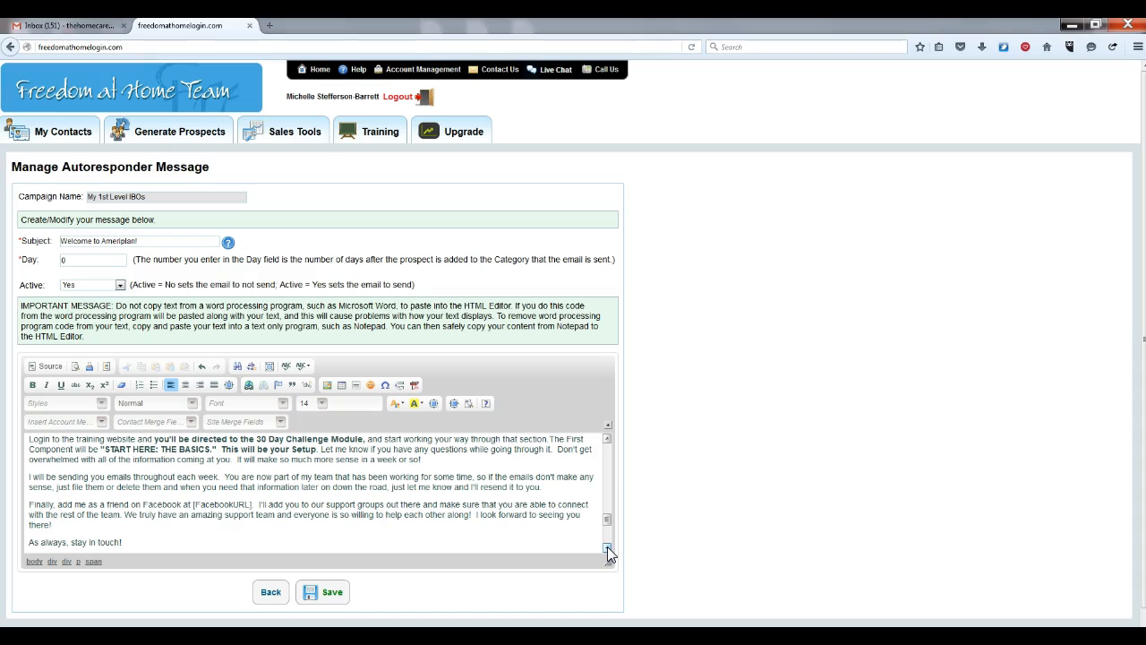
left_click(607, 548)
left_click_drag(607, 529, 605, 456)
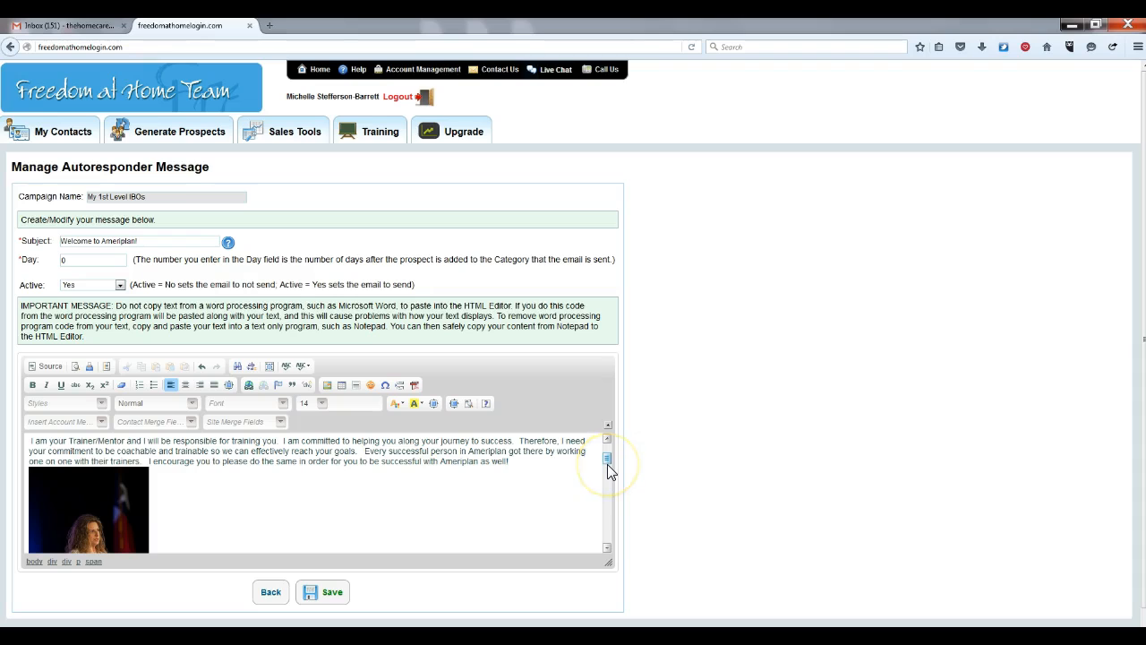
Select the photo and try center, right and justify alignment before returning to Align Left
left_click(80, 504)
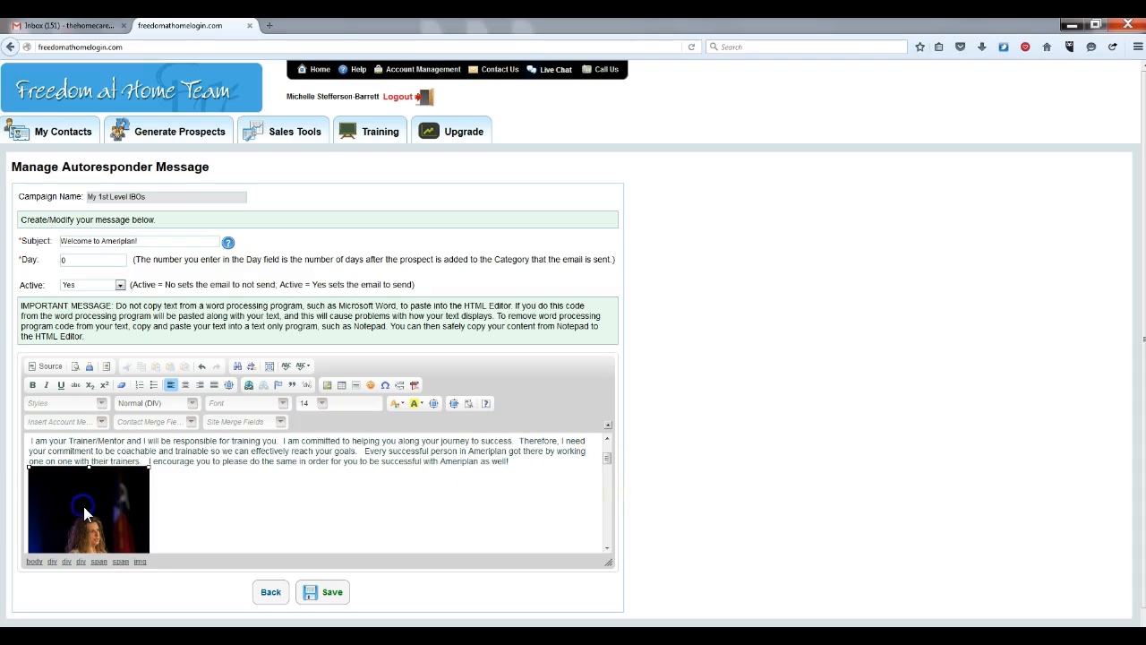
left_click(185, 387)
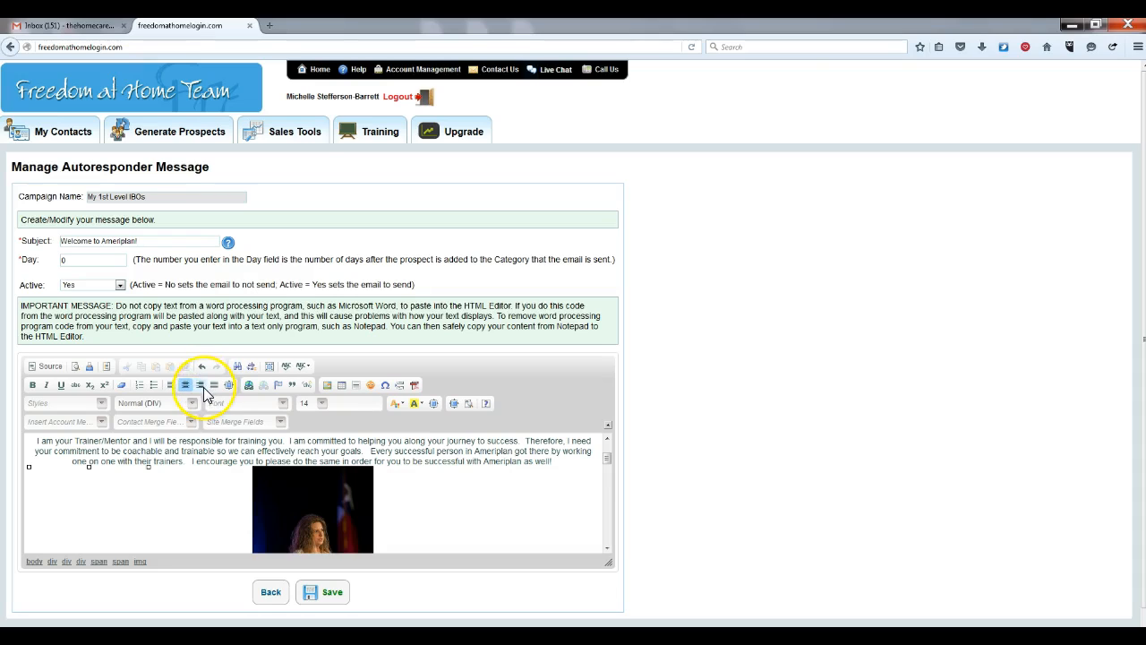
left_click(202, 387)
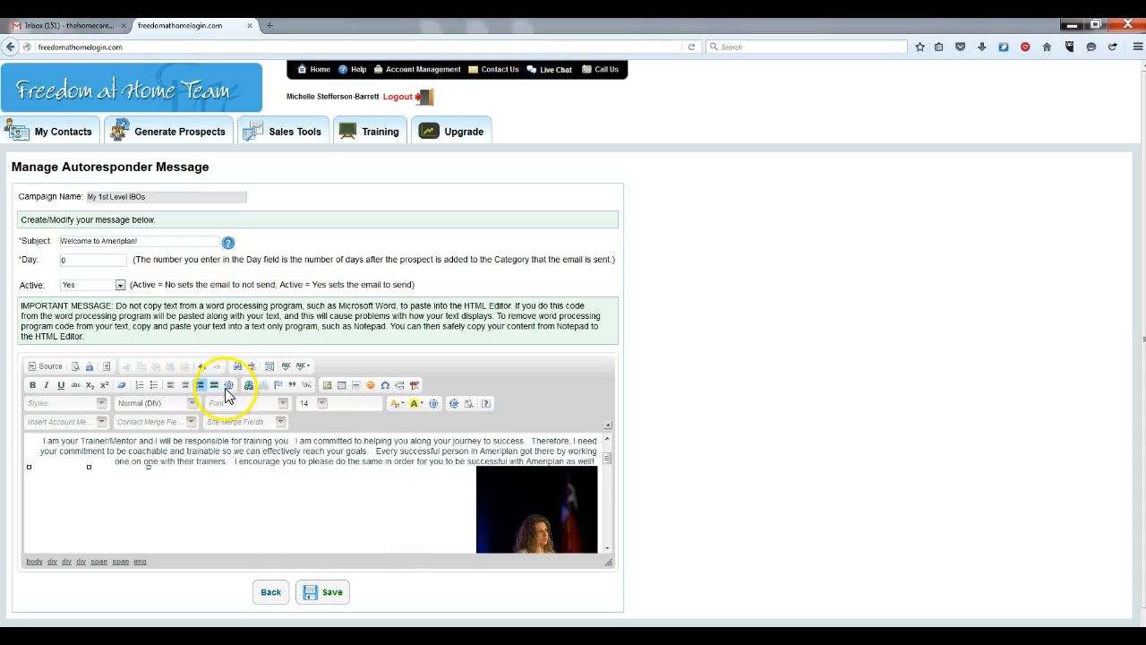
left_click(215, 387)
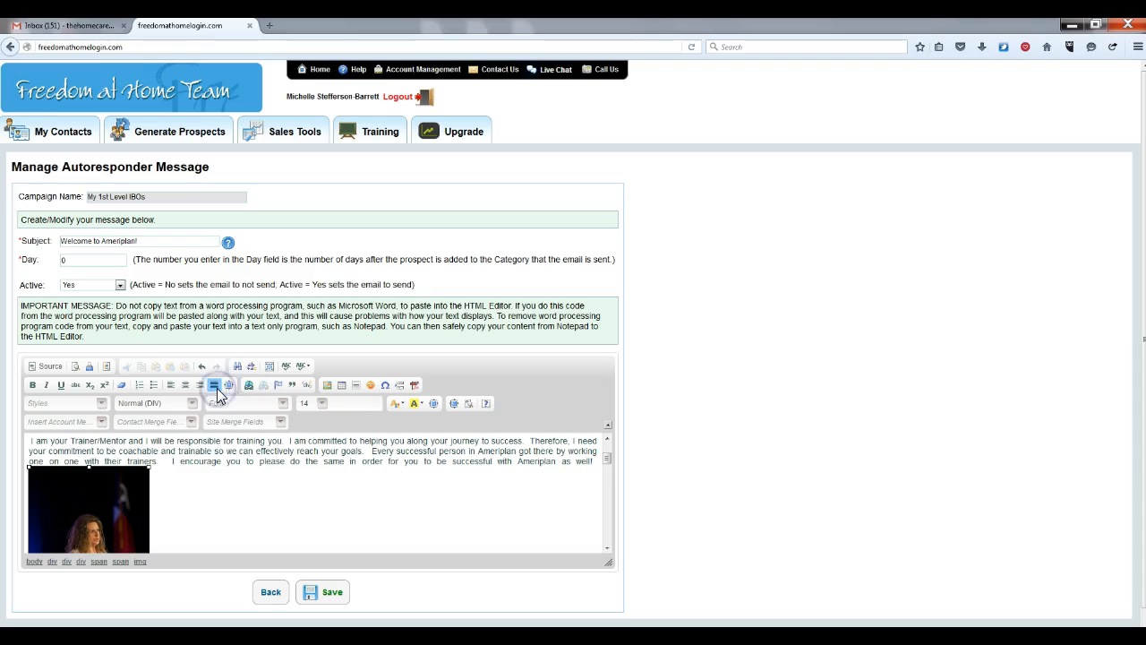
left_click(172, 386)
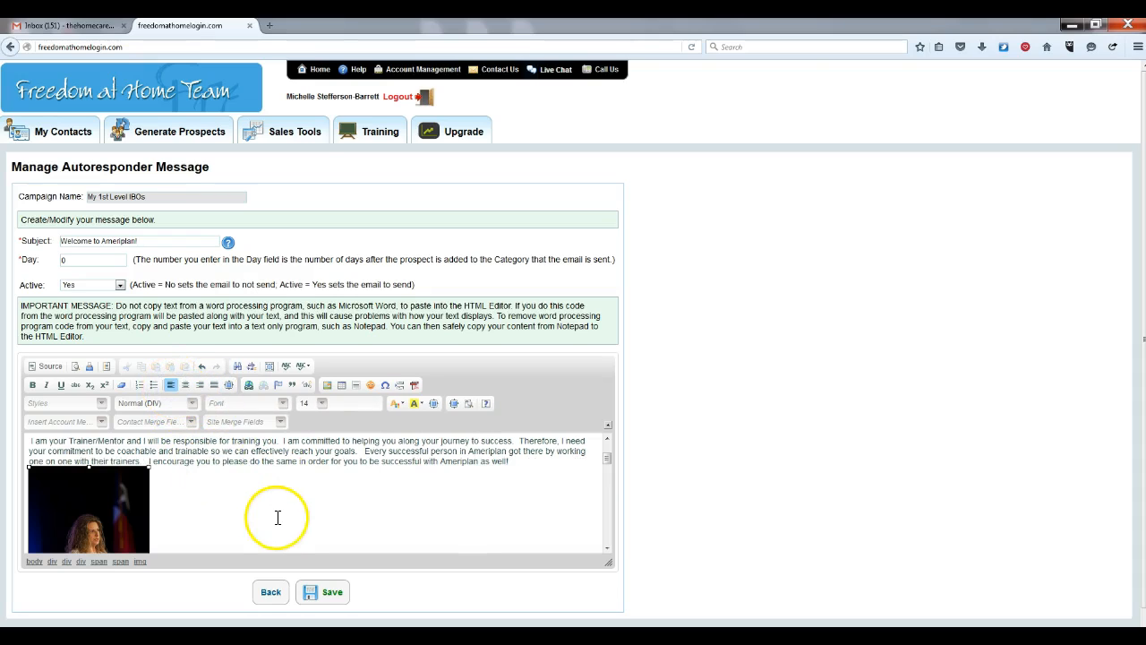
Delete the photo so the corporate emails sentence joins the end of the Trainer/Mentor paragraph
left_click_drag(607, 461, 599, 485)
left_click(33, 470)
left_click(34, 471)
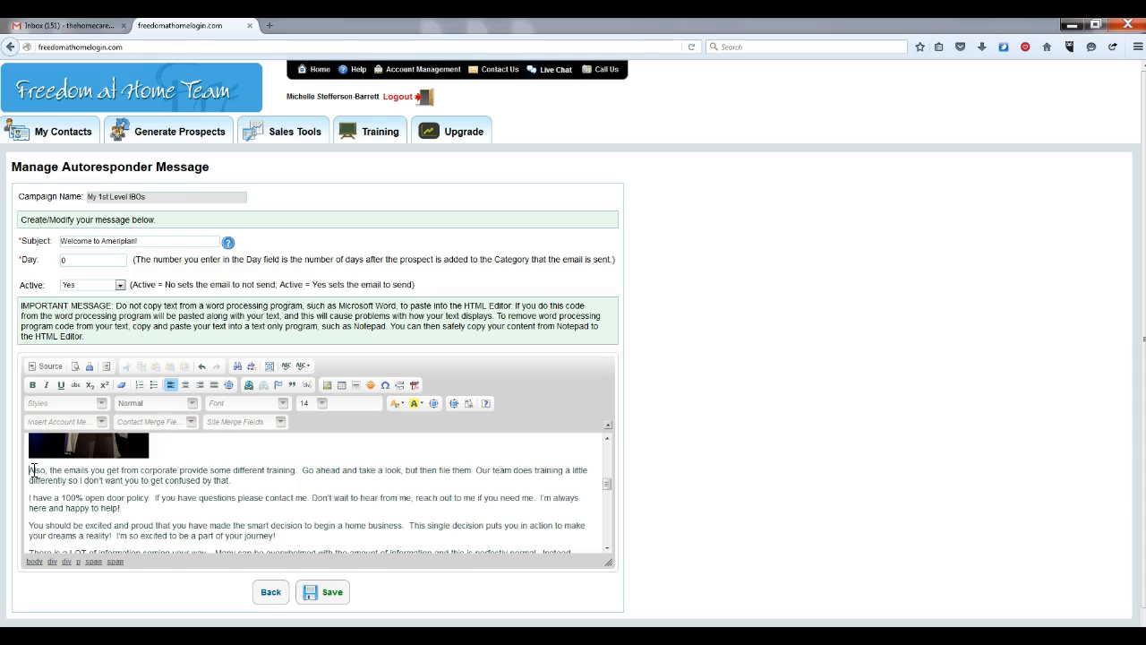
key("BackSpace")
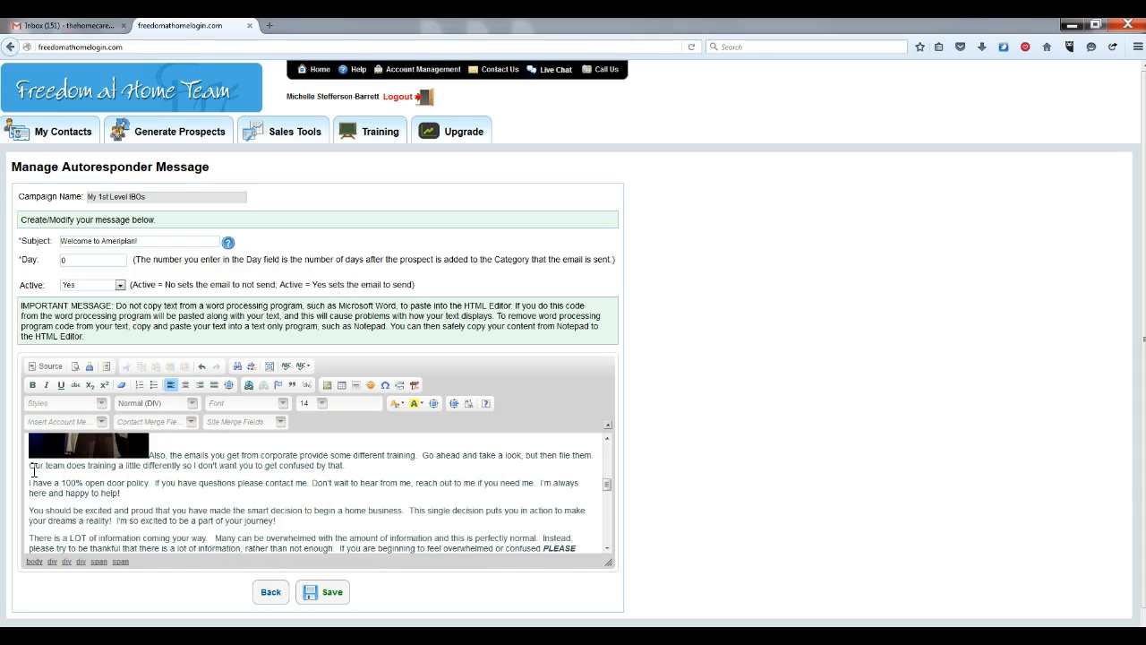
key("BackSpace")
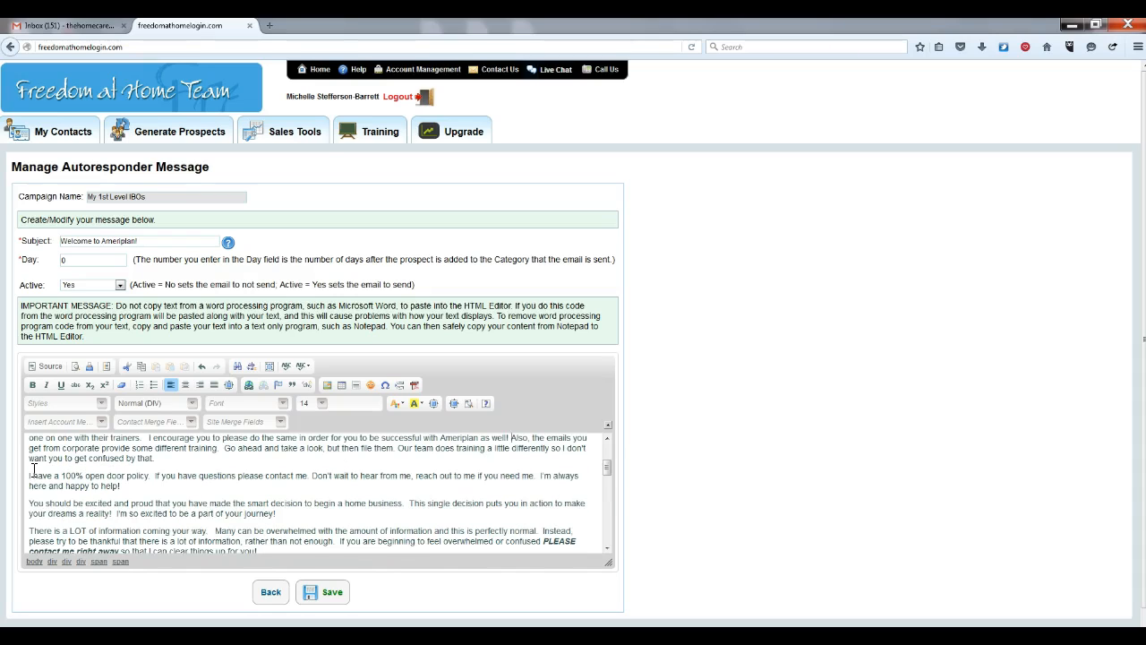
left_click(607, 461)
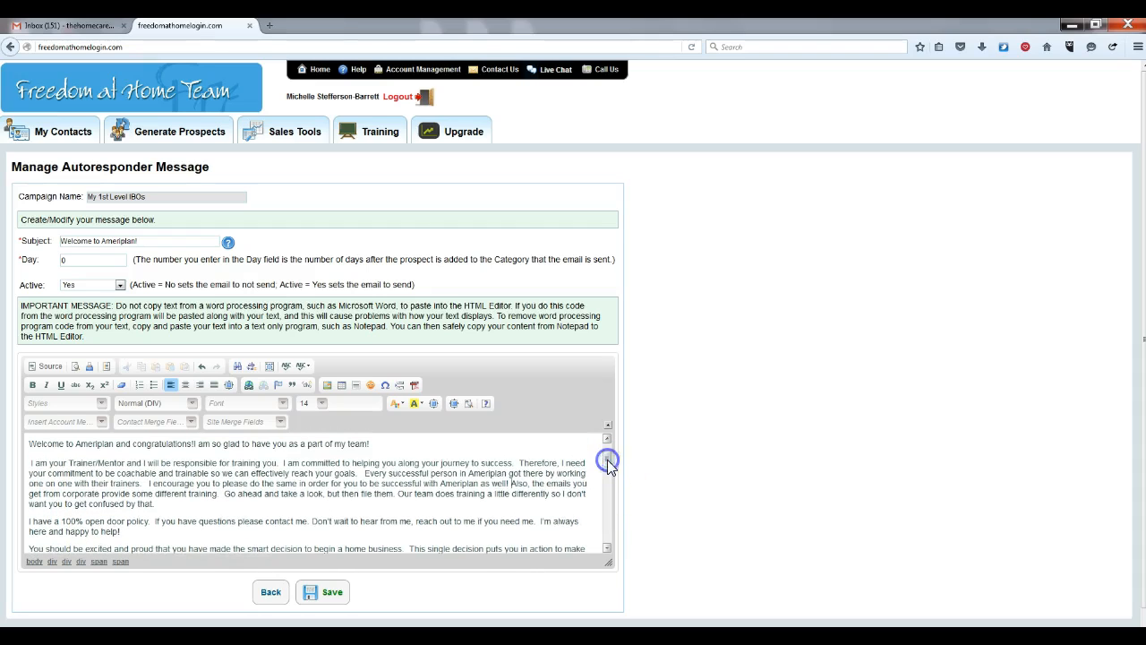
left_click(145, 483)
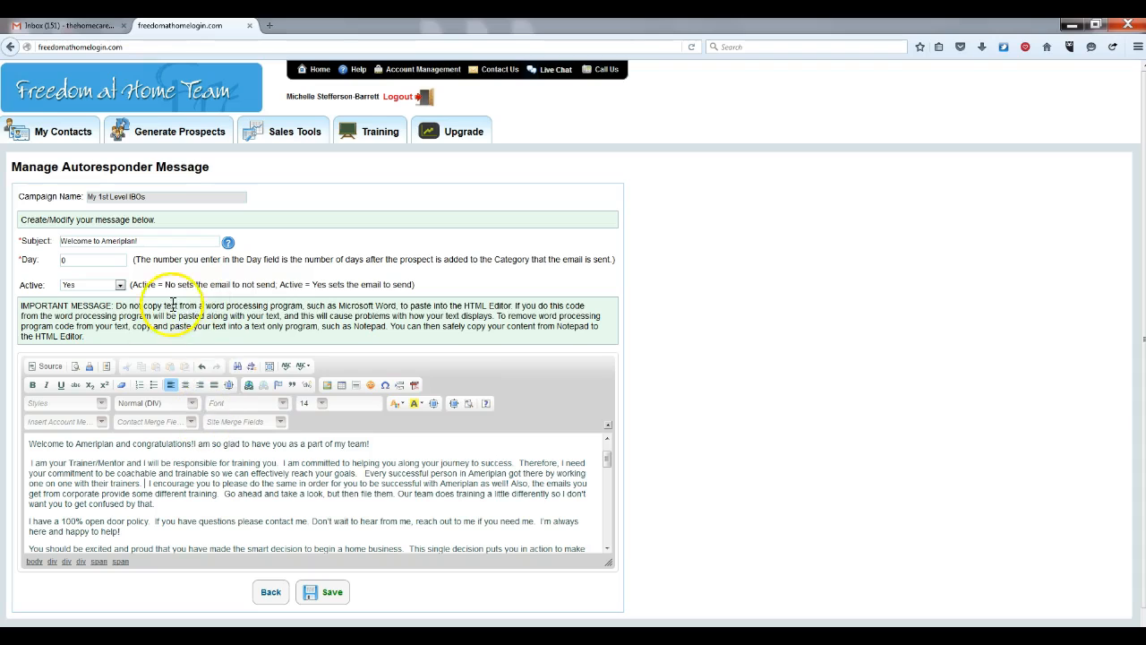
Upload the headshot photo from the computer to the server in Image Properties
left_click(328, 385)
left_click(531, 242)
left_click(475, 272)
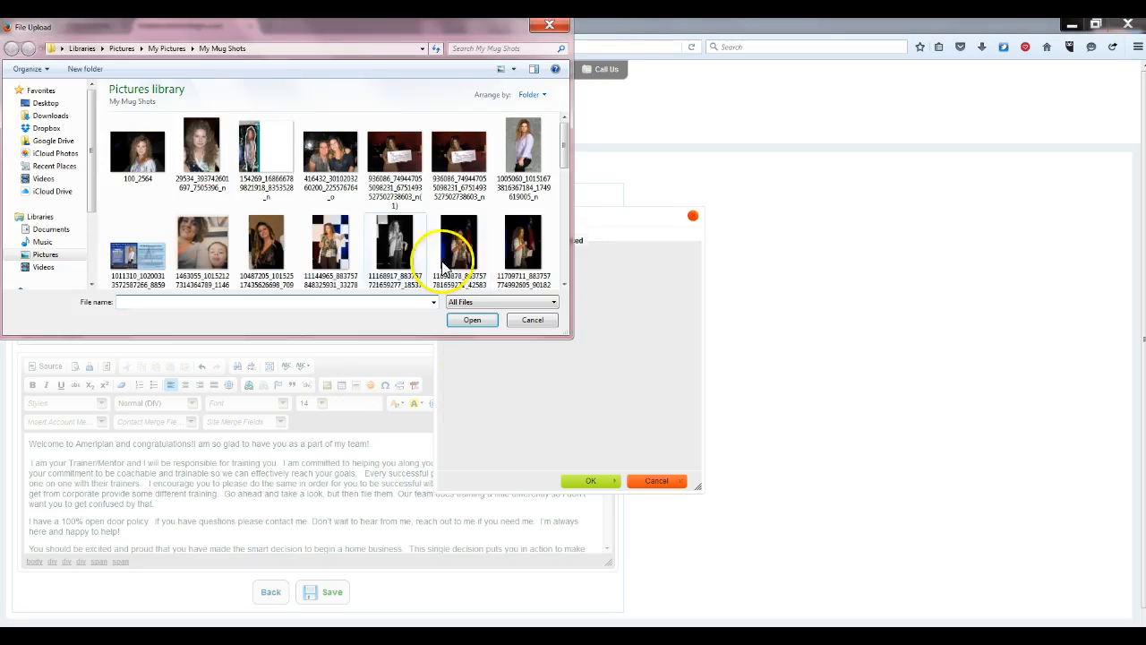
left_click(460, 255)
left_click(475, 320)
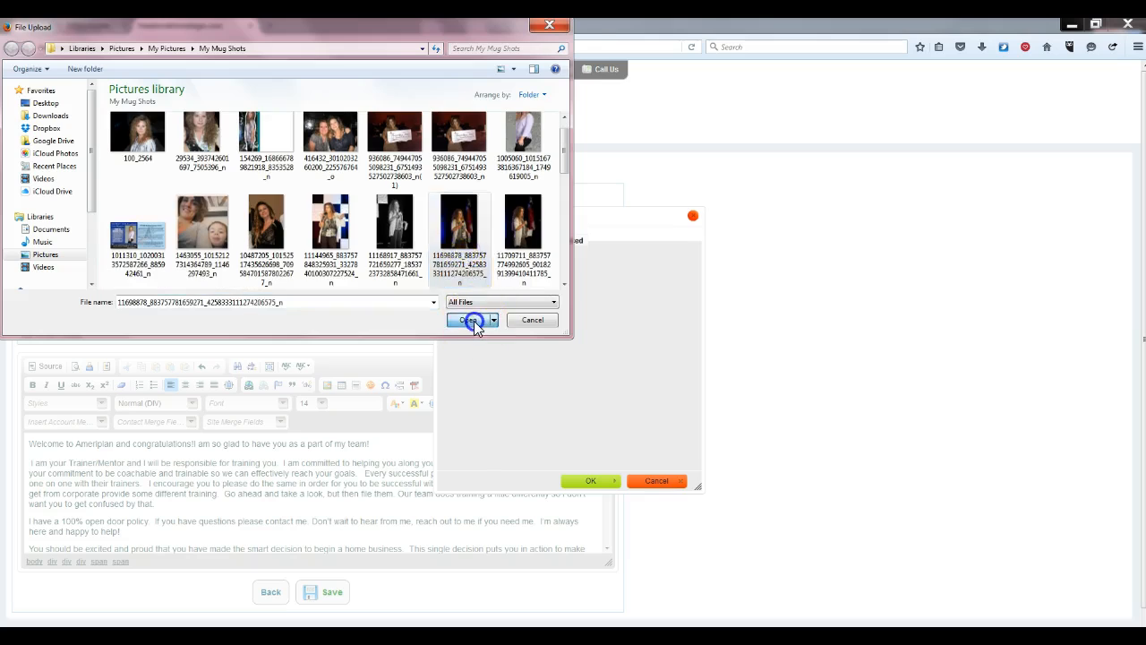
left_click(476, 289)
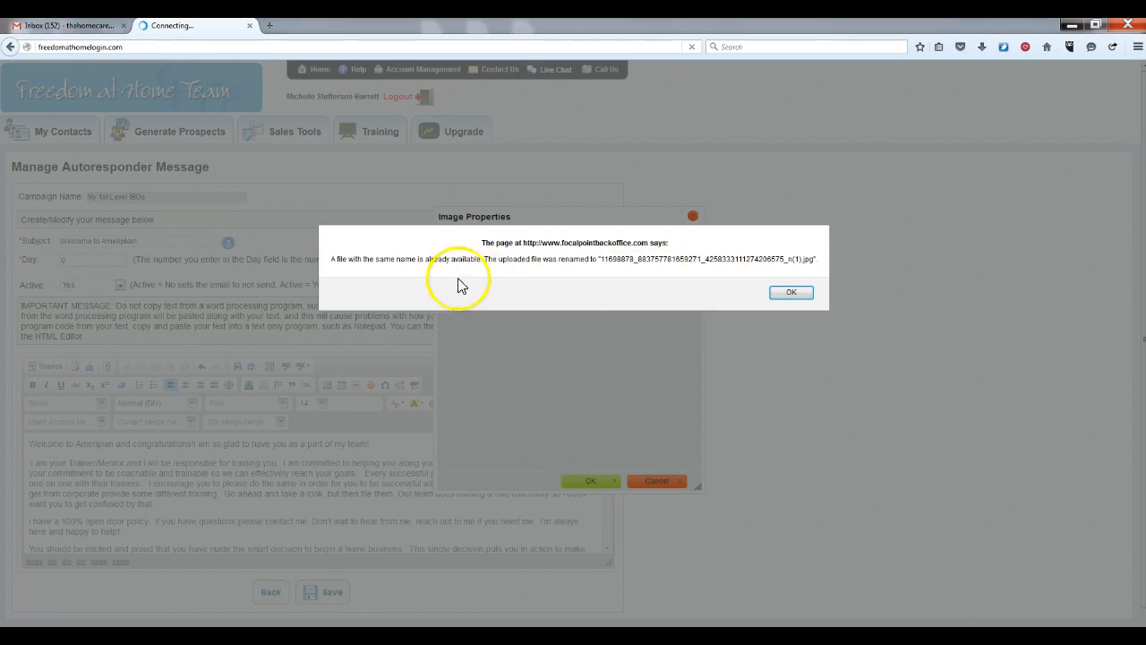
left_click(795, 296)
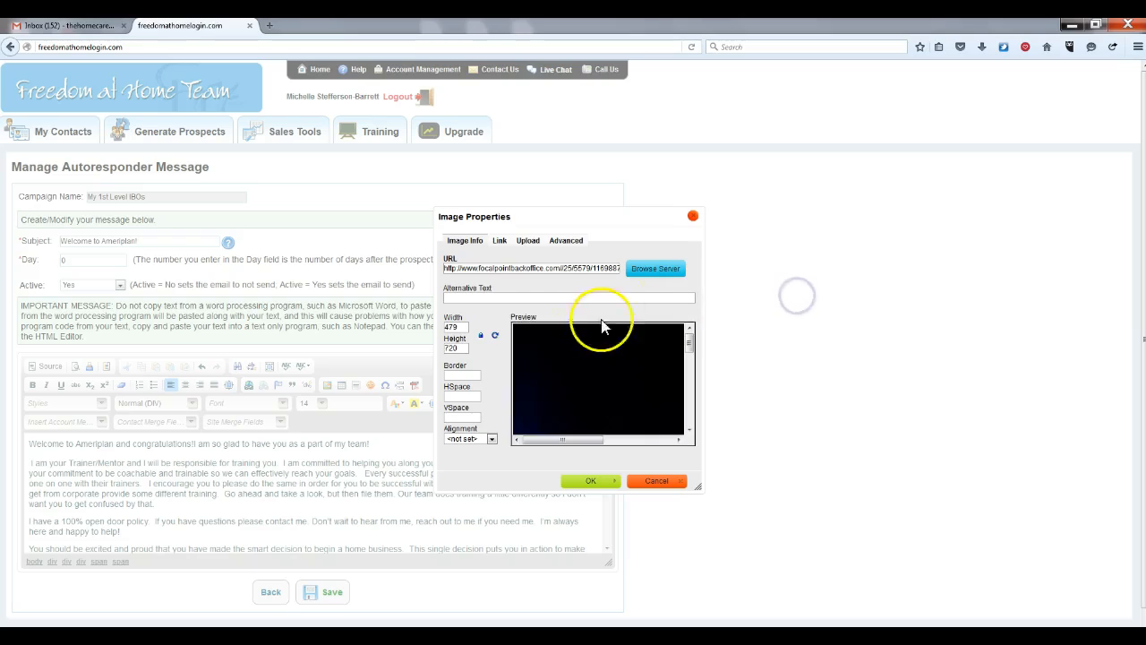
Change the photo width from 479 to 200 (height 301) and insert it into the message
left_click(462, 326)
key("BackSpace")
key("BackSpace")
key("BackSpace")
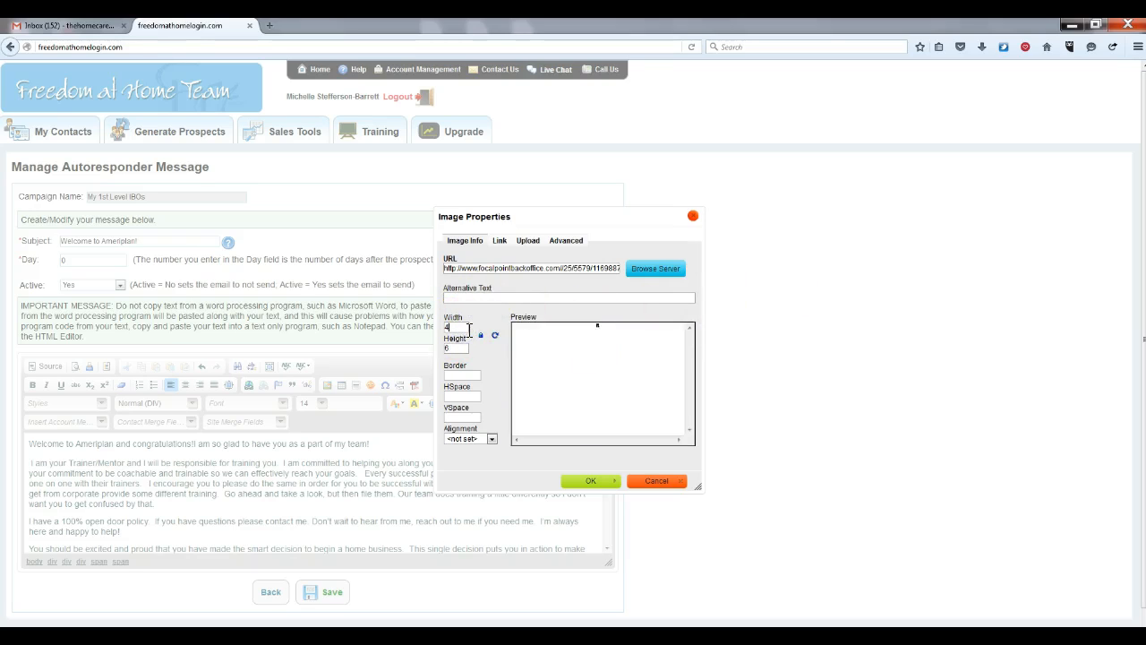
type("200")
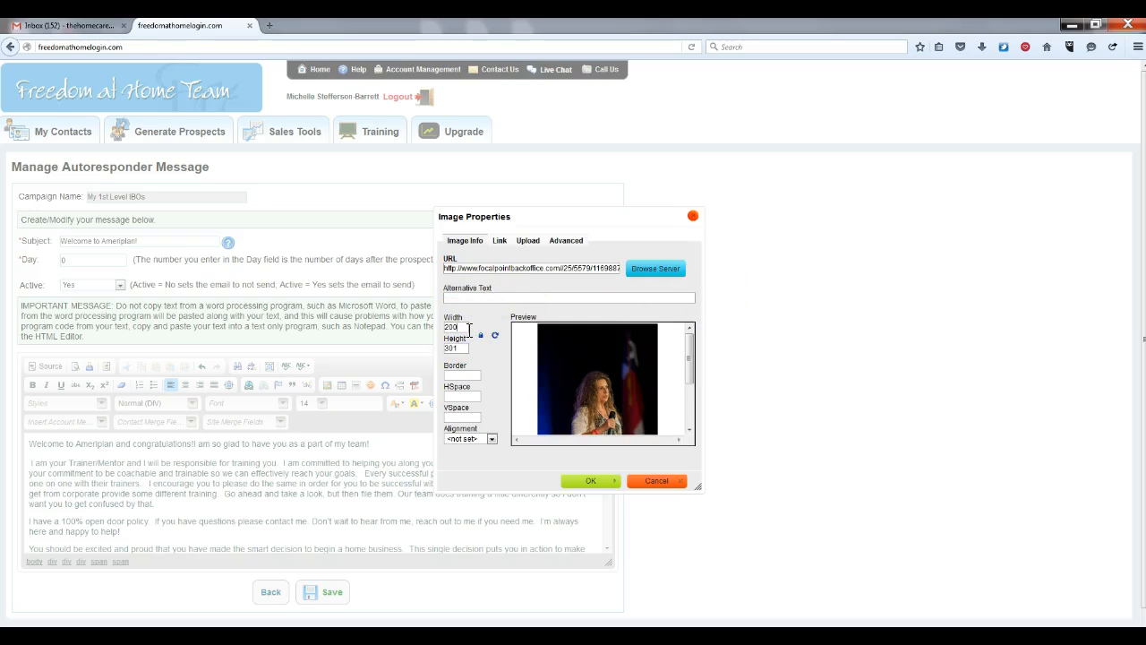
left_click(592, 481)
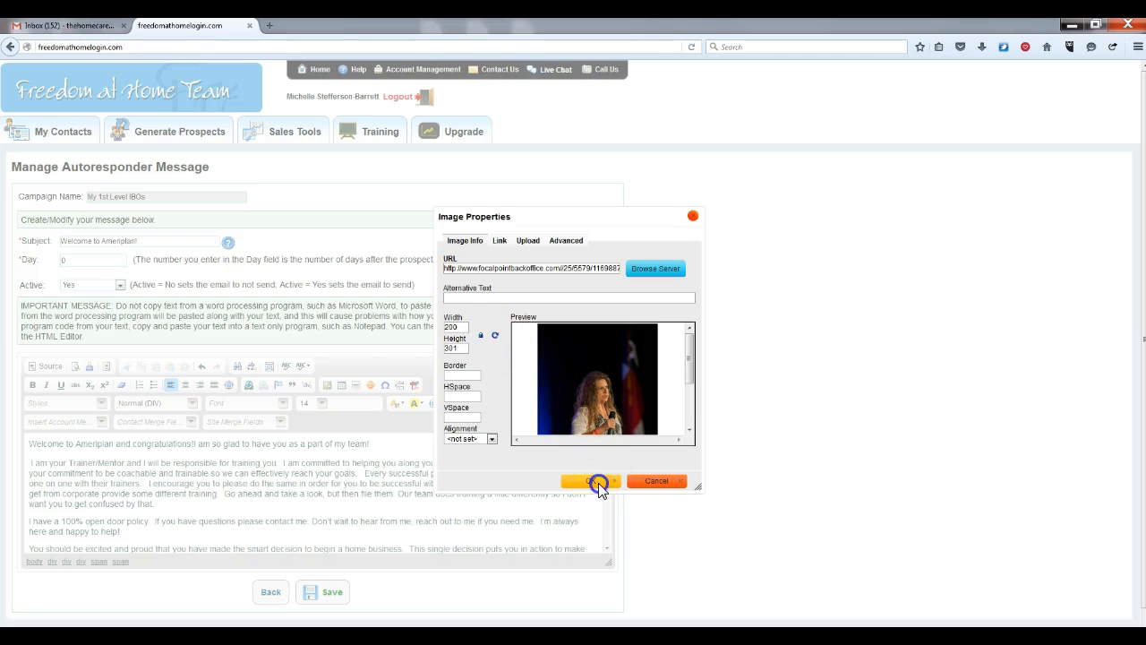
mouse_move(607, 461)
left_mouse_down()
mouse_move(603, 481)
mouse_move(604, 456)
left_mouse_up()
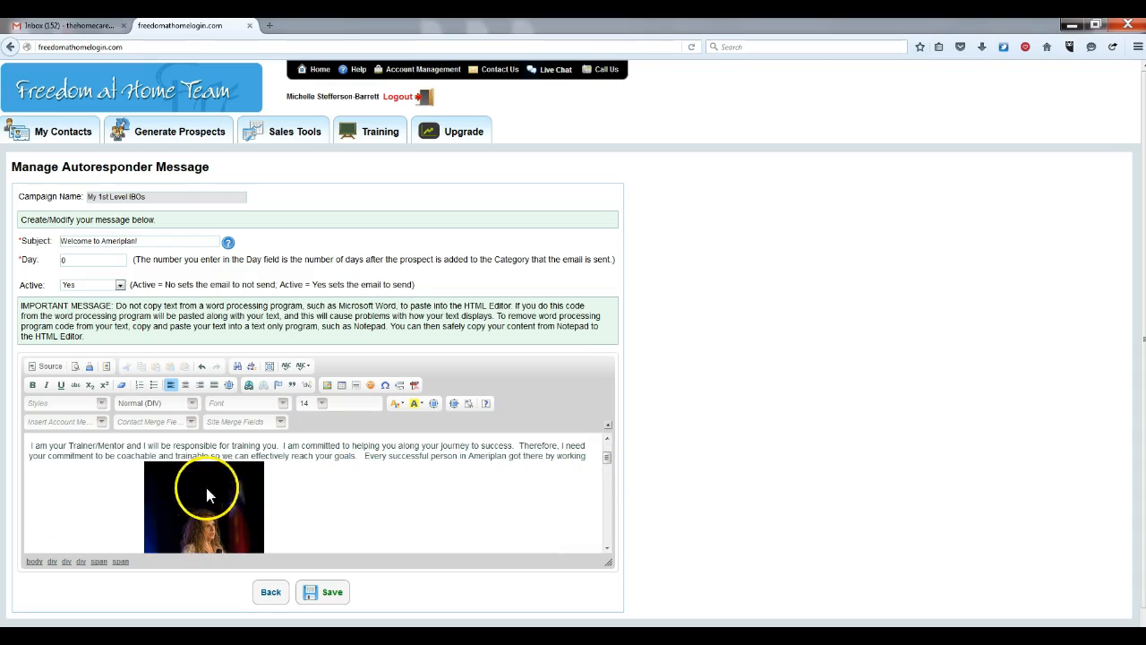
Try center, right and justify alignment on the photo, then set it back to Align Left
left_click(175, 499)
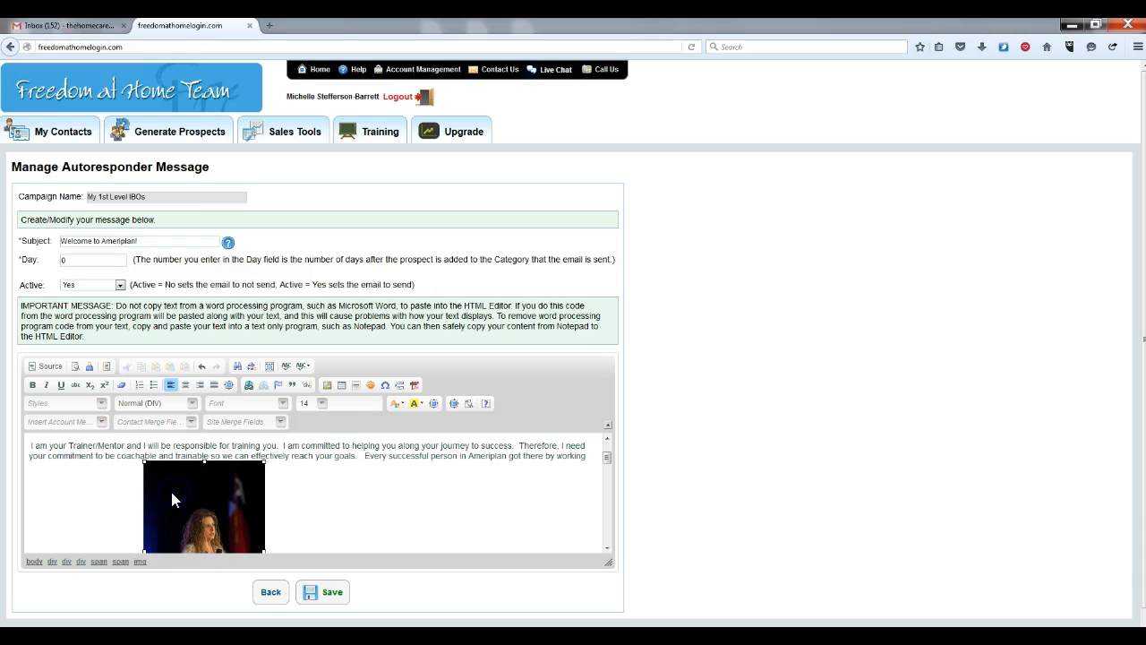
left_click(185, 386)
left_click(200, 385)
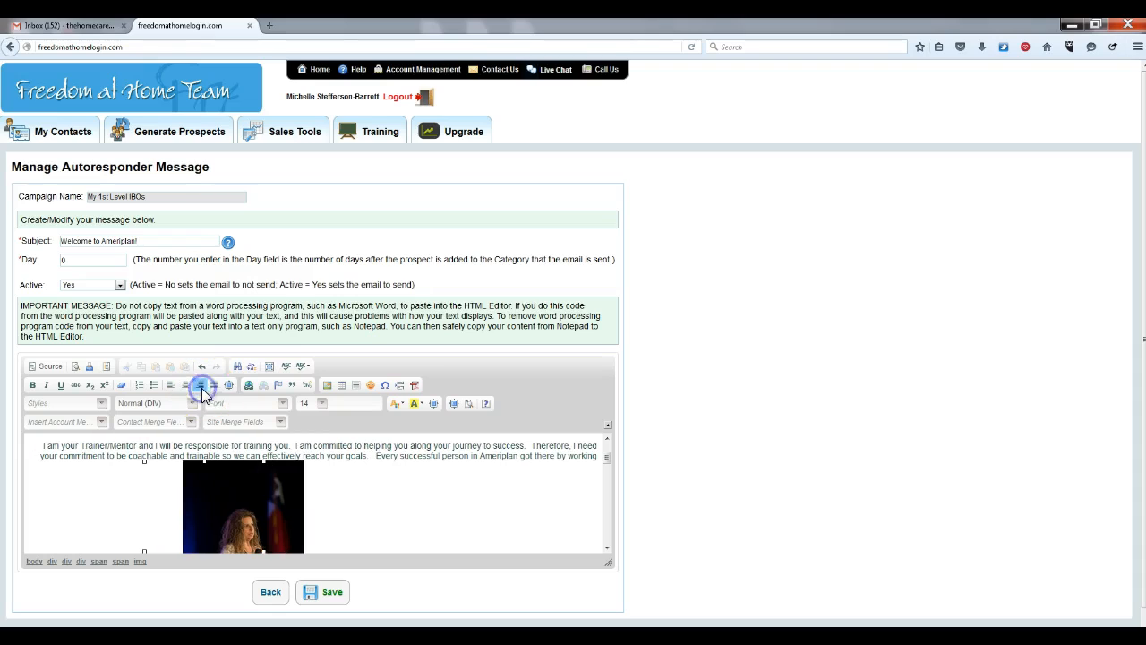
left_click(214, 385)
left_click(170, 384)
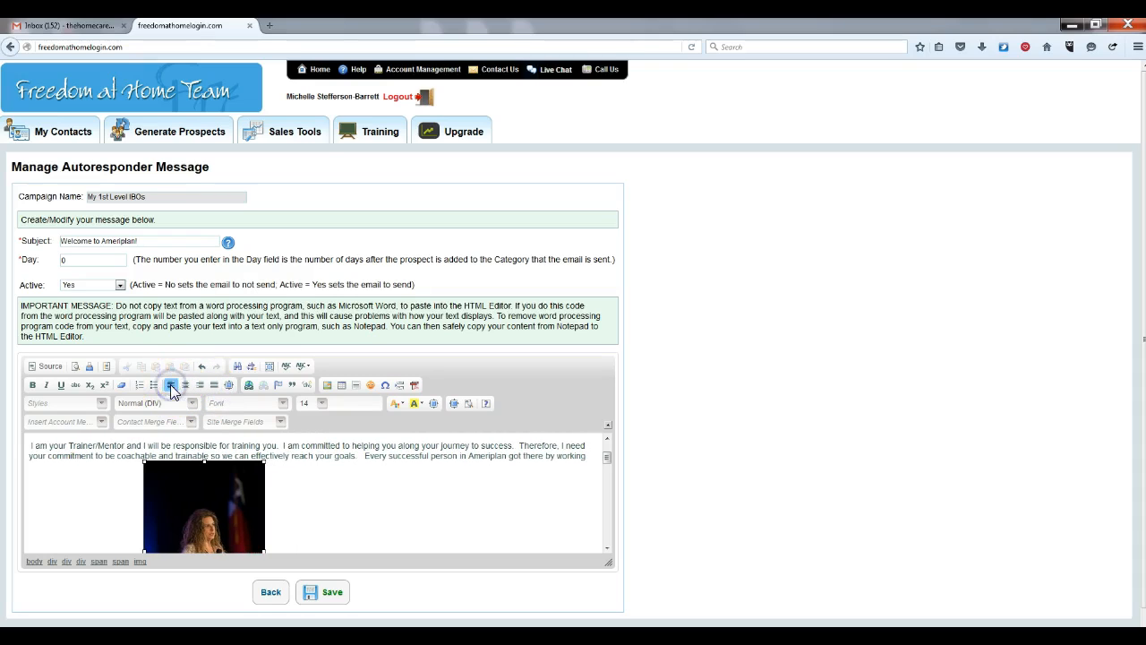
Start new lines before "Every successful person" and before "I encourage you"
left_click(365, 455)
key("Return")
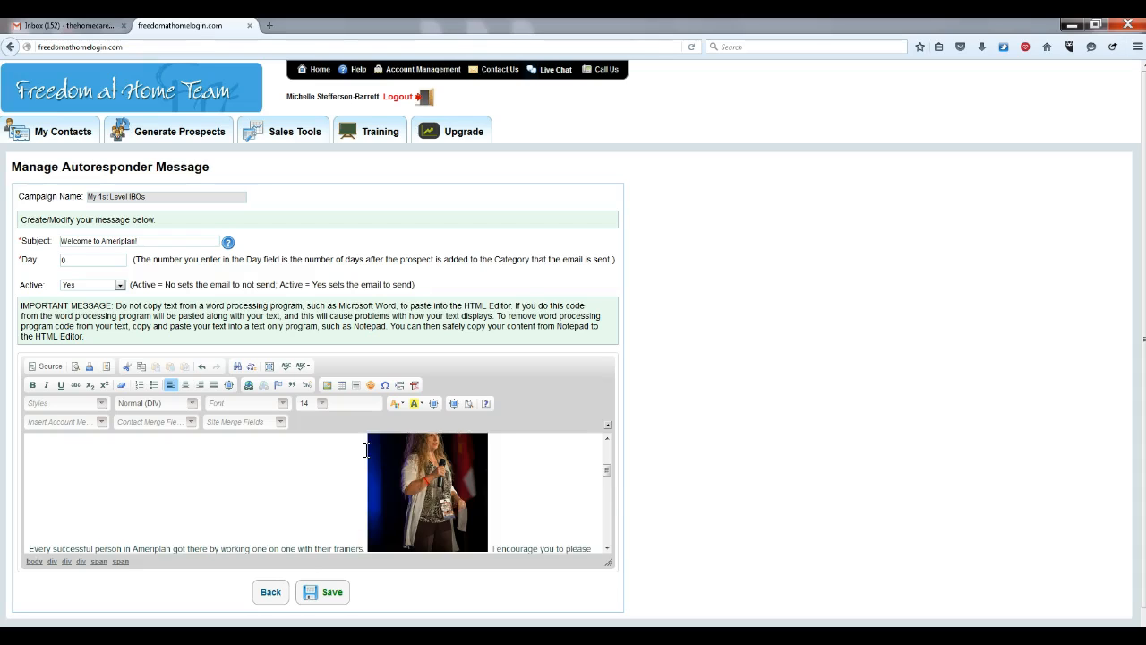
mouse_move(606, 471)
left_mouse_down()
mouse_move(609, 453)
mouse_move(604, 479)
left_mouse_up()
left_click(491, 470)
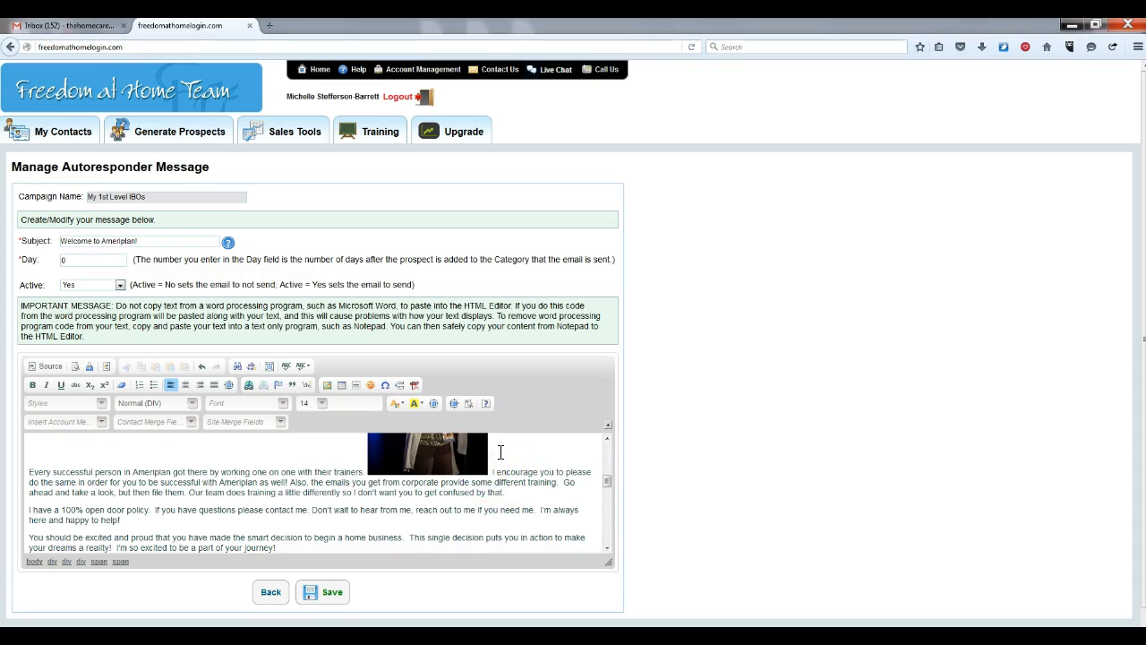
key("Return")
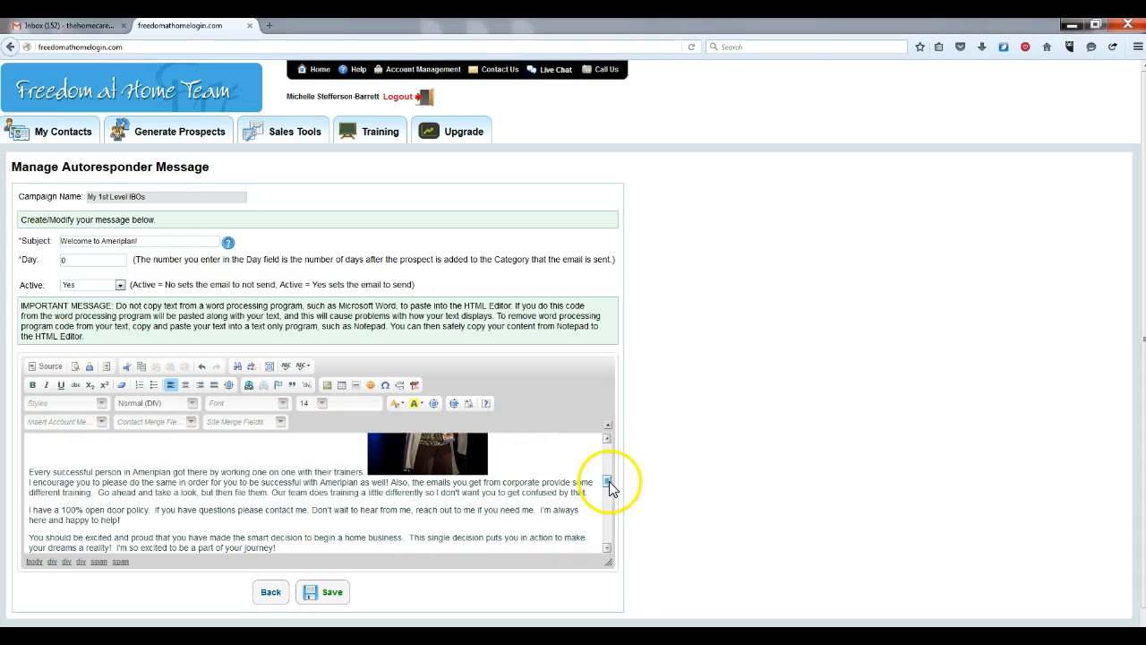
left_click_drag(609, 481, 614, 447)
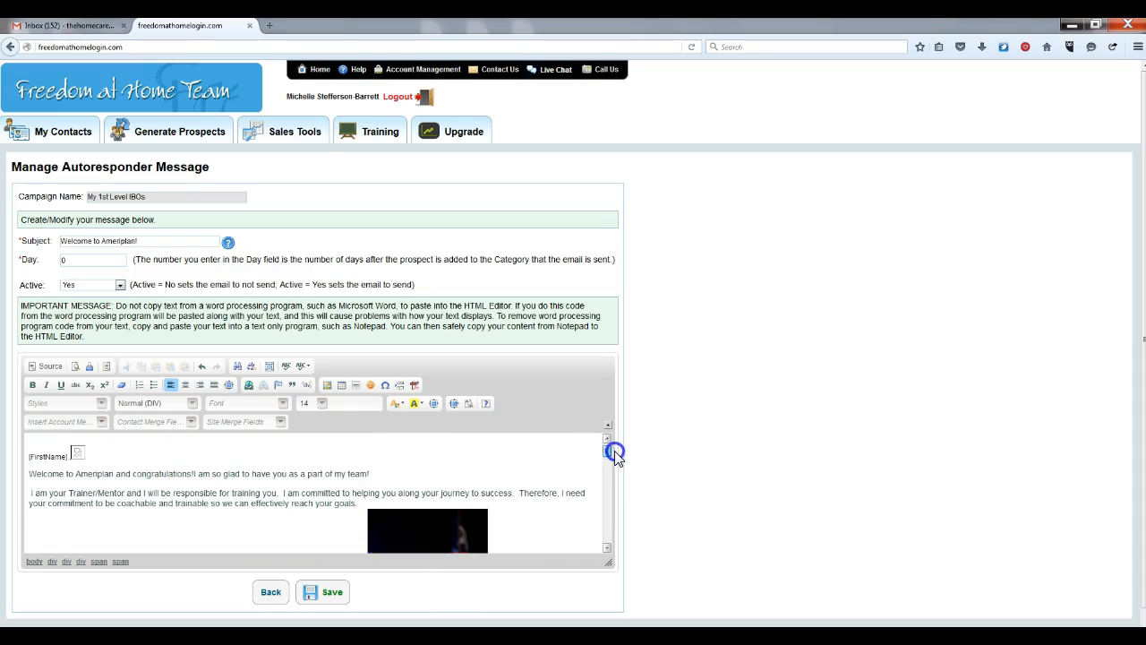
Delete the broken image after [FirstName] and the photo, then add an empty line after "their trainers."
left_click(79, 462)
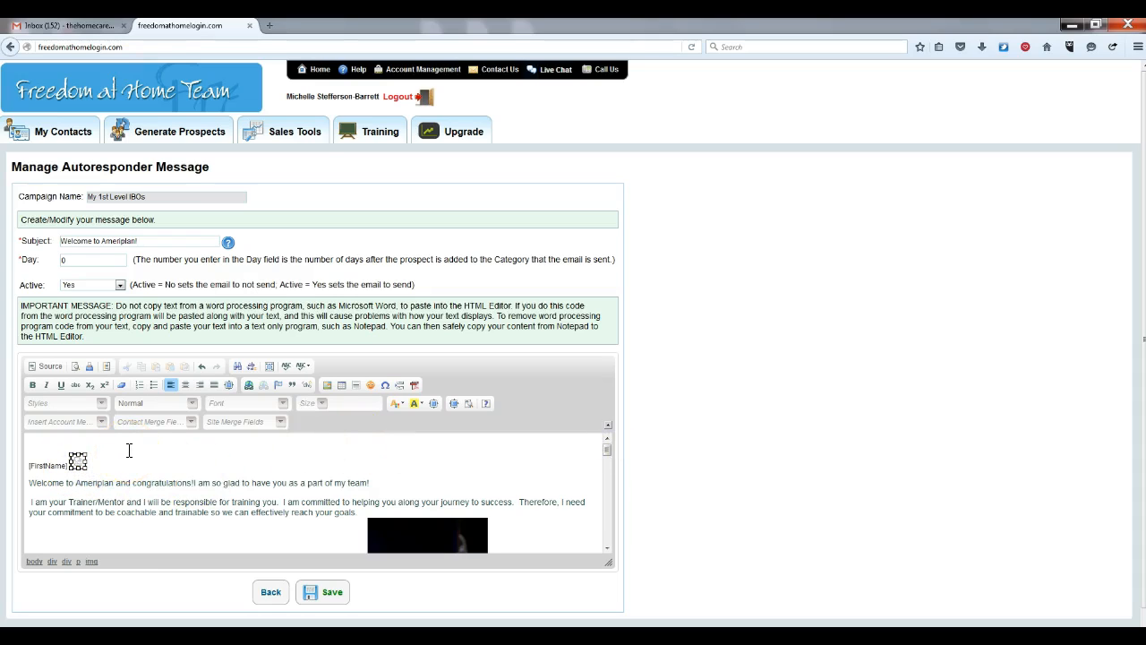
key("Delete")
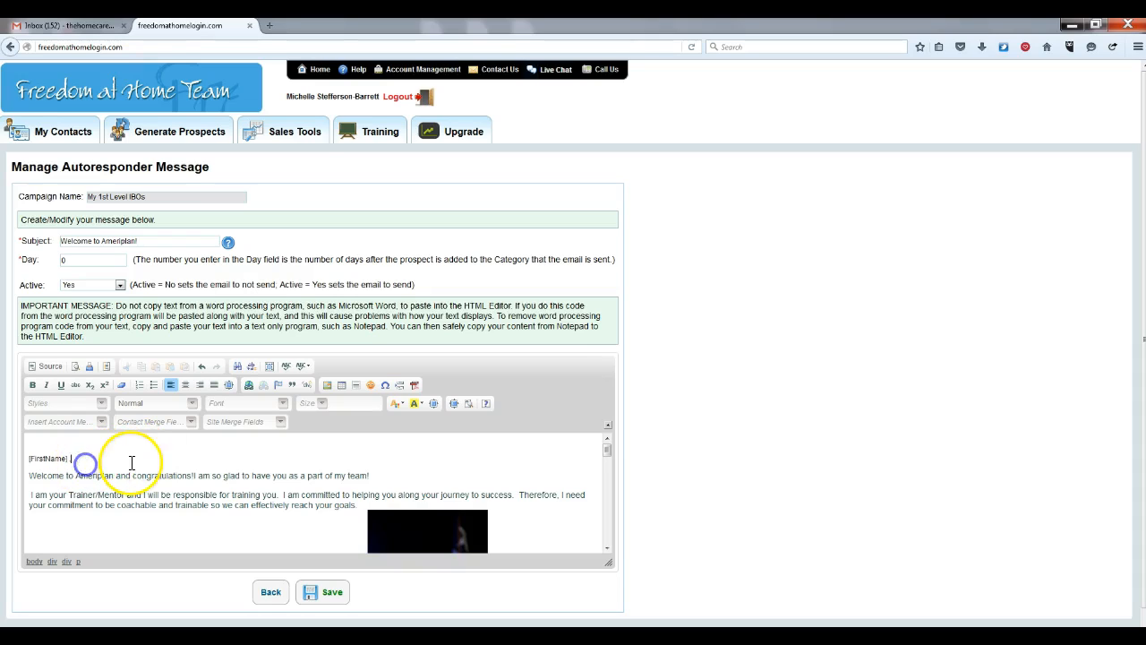
mouse_move(605, 450)
left_mouse_down()
mouse_move(603, 481)
mouse_move(606, 459)
left_mouse_up()
left_click(404, 482)
key("Delete")
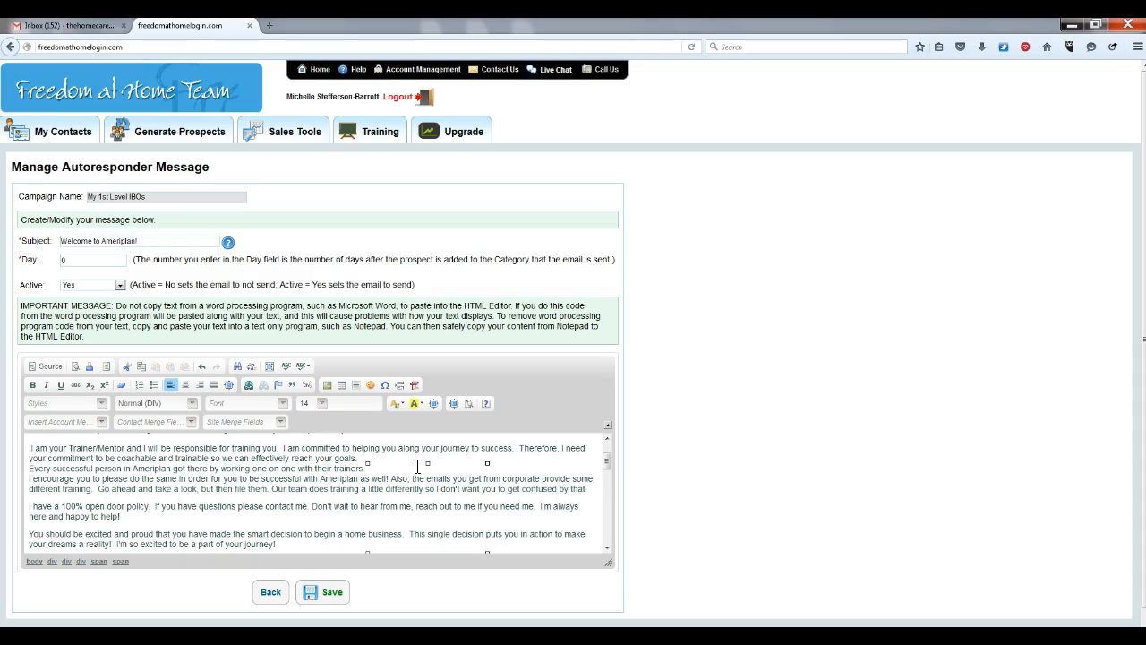
key("Return")
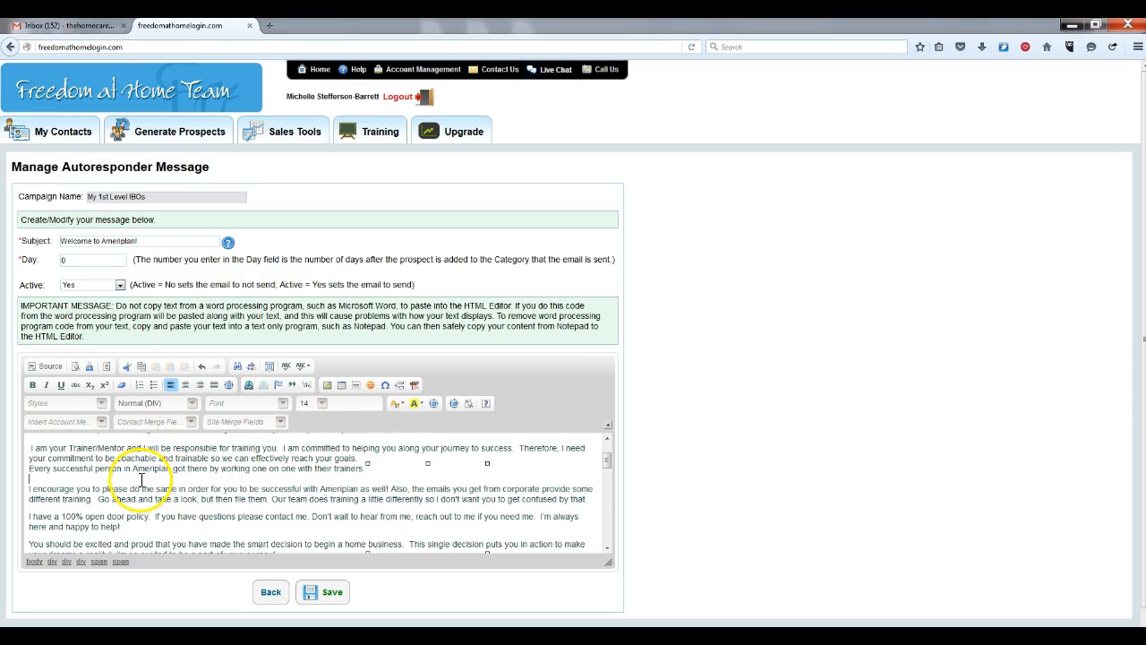
Upload the stage photo from My Mug Shots to the server, acknowledging the file-renamed notice
left_click(327, 385)
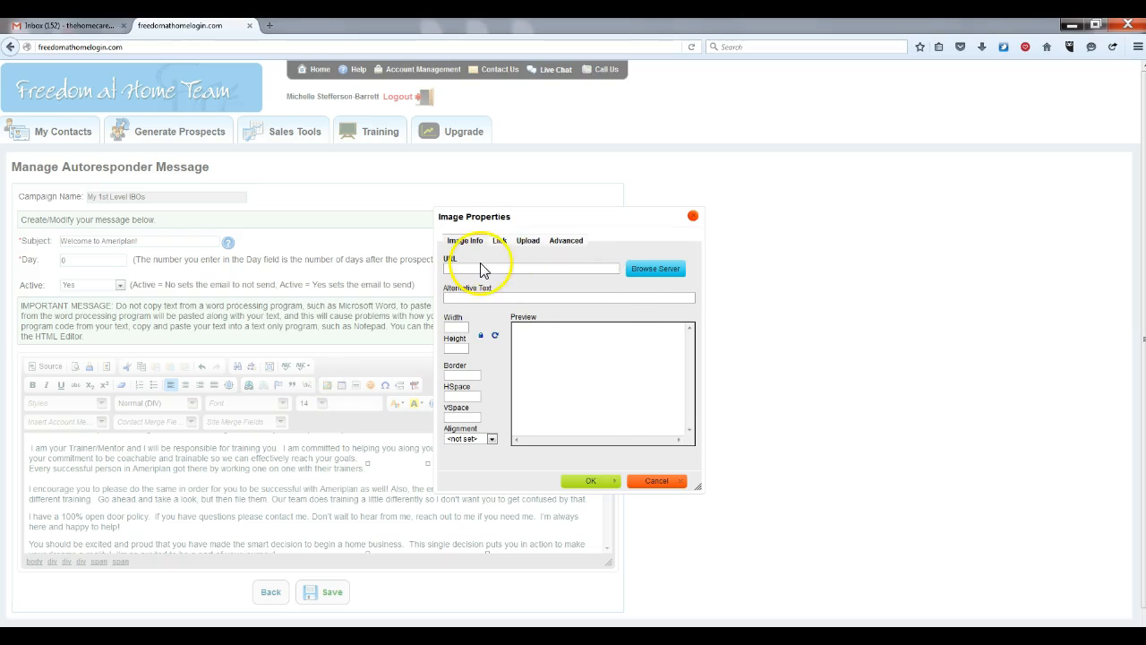
left_click(527, 240)
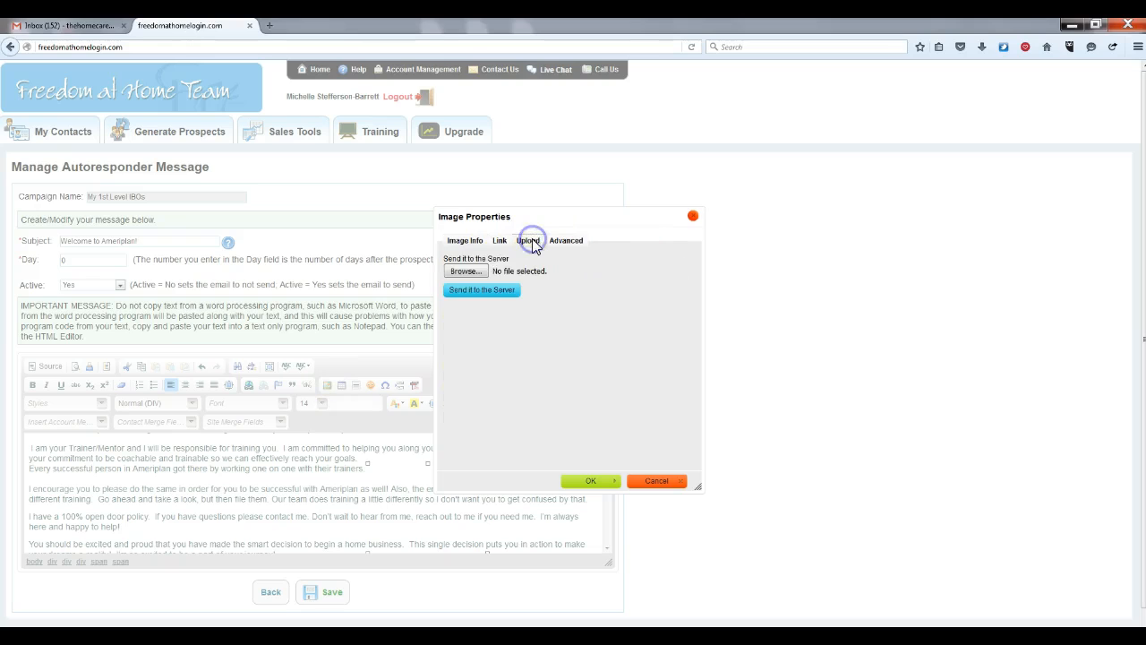
left_click(465, 271)
left_click(459, 249)
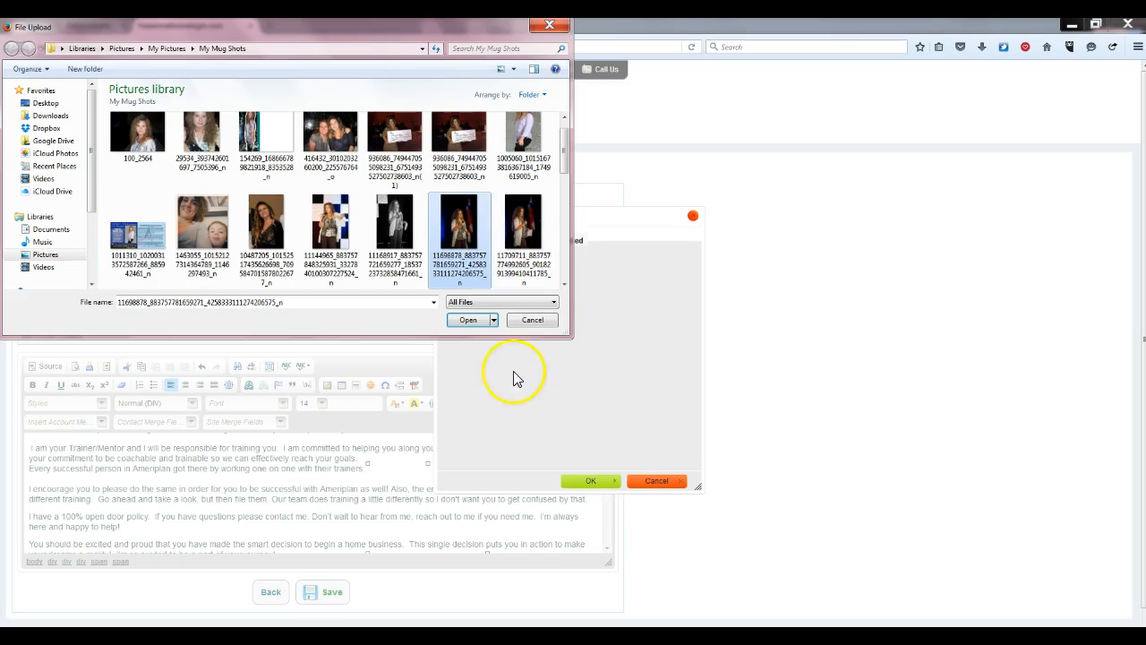
left_click(470, 323)
left_click(479, 292)
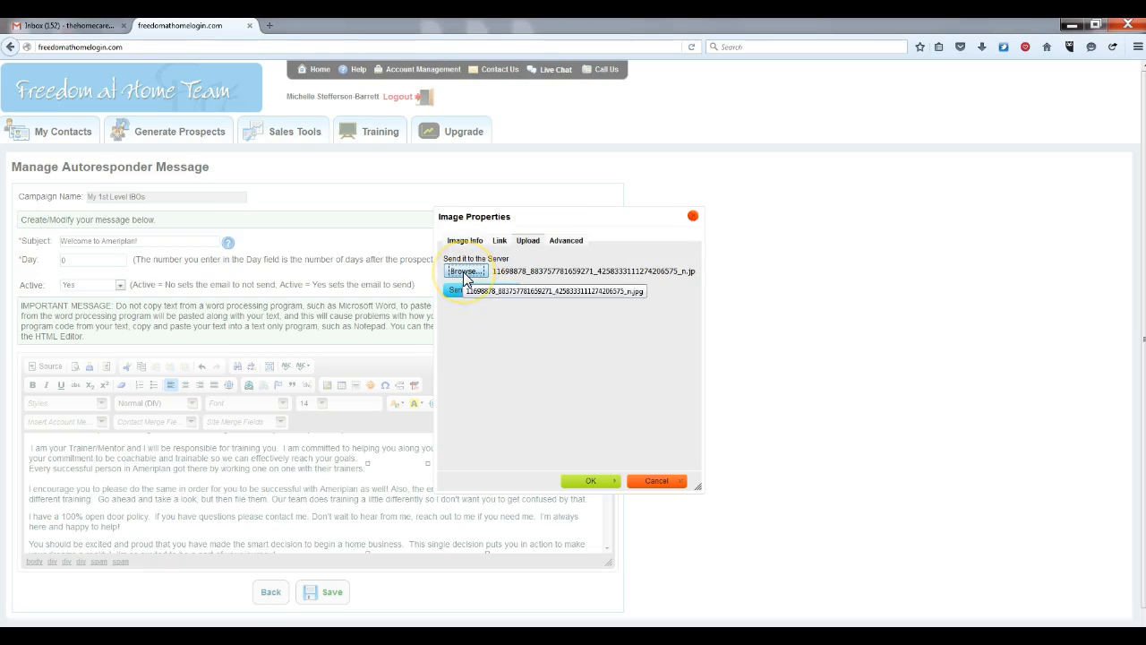
left_click(500, 290)
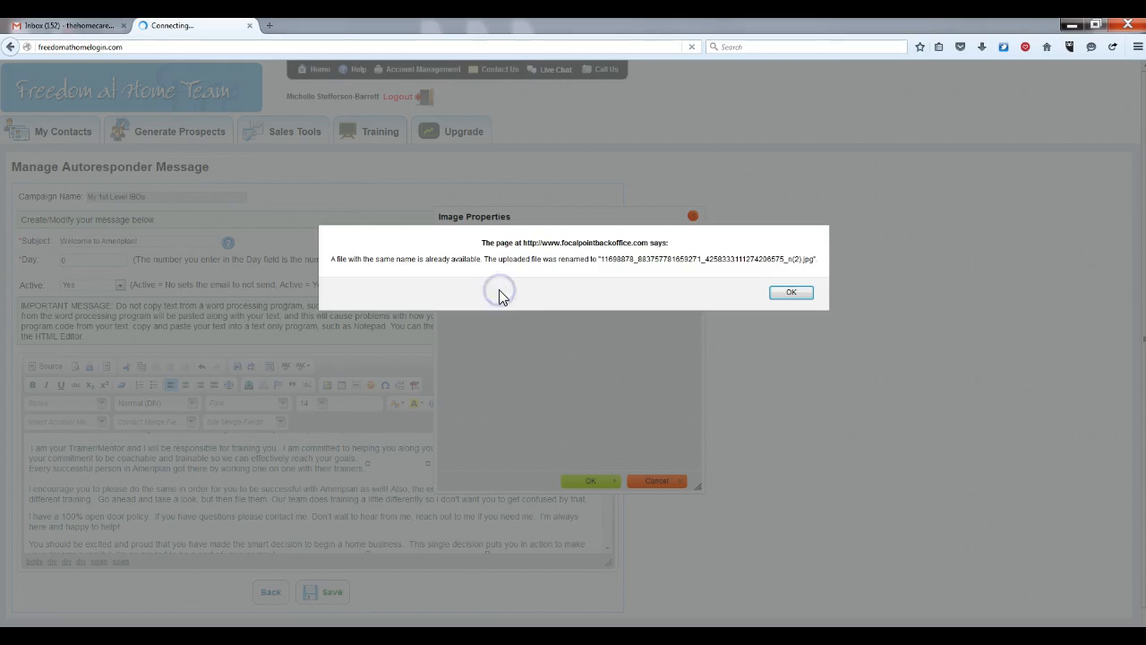
left_click(791, 292)
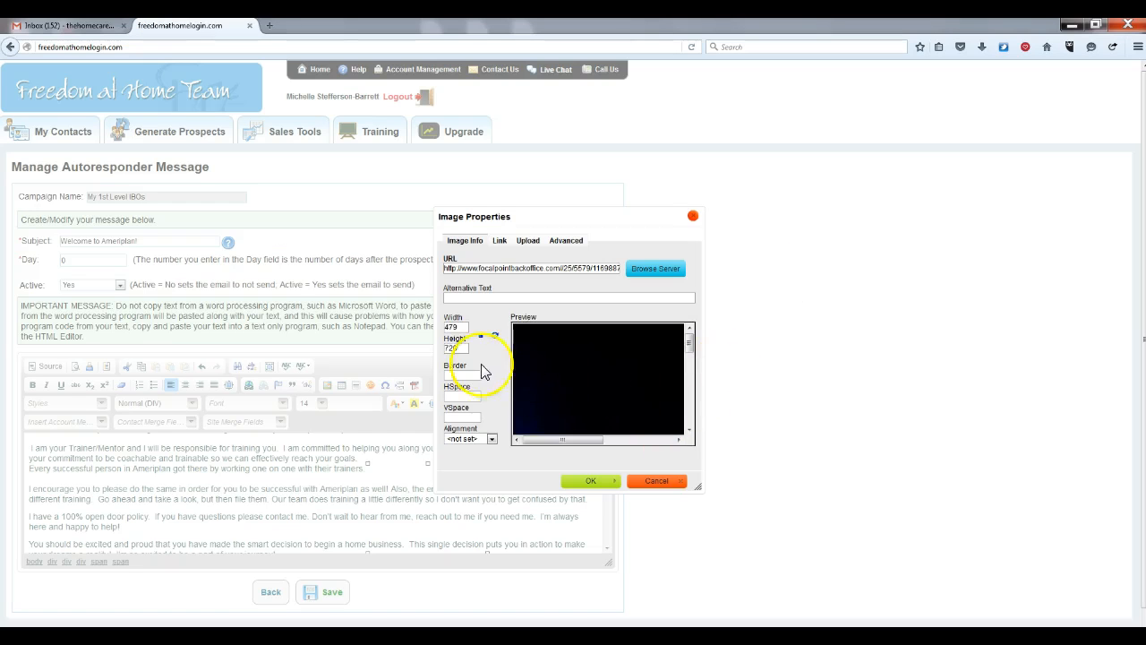
Change the photo width from 479 to 200 and insert it below "their trainers."
double_click(467, 326)
key("BackSpace")
type("200")
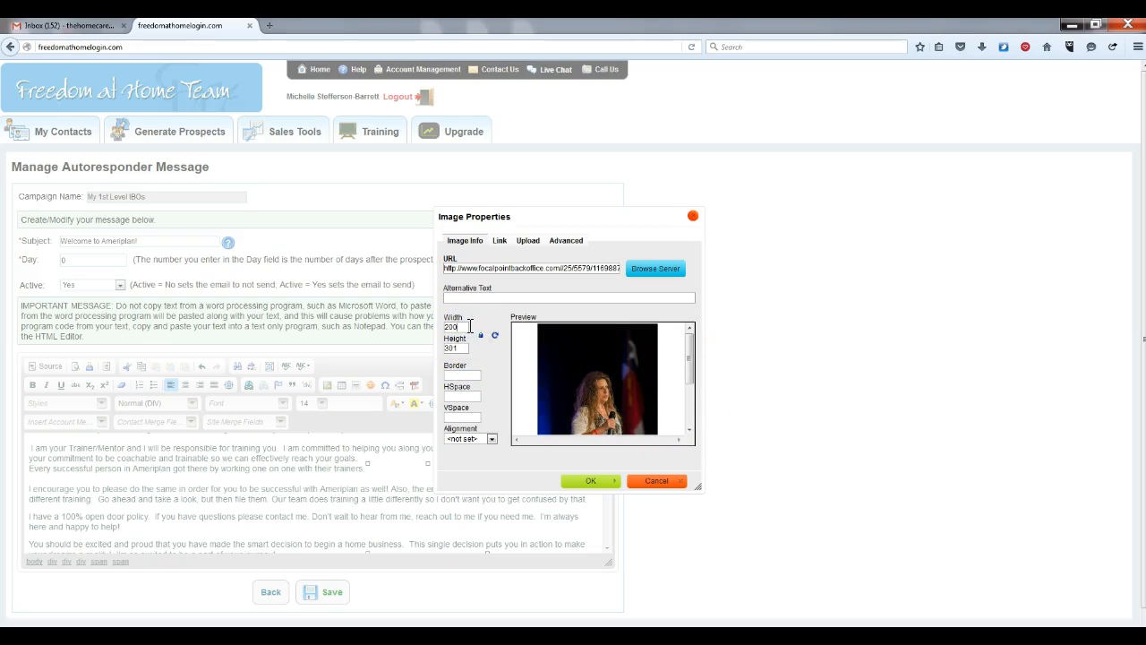
left_click(591, 482)
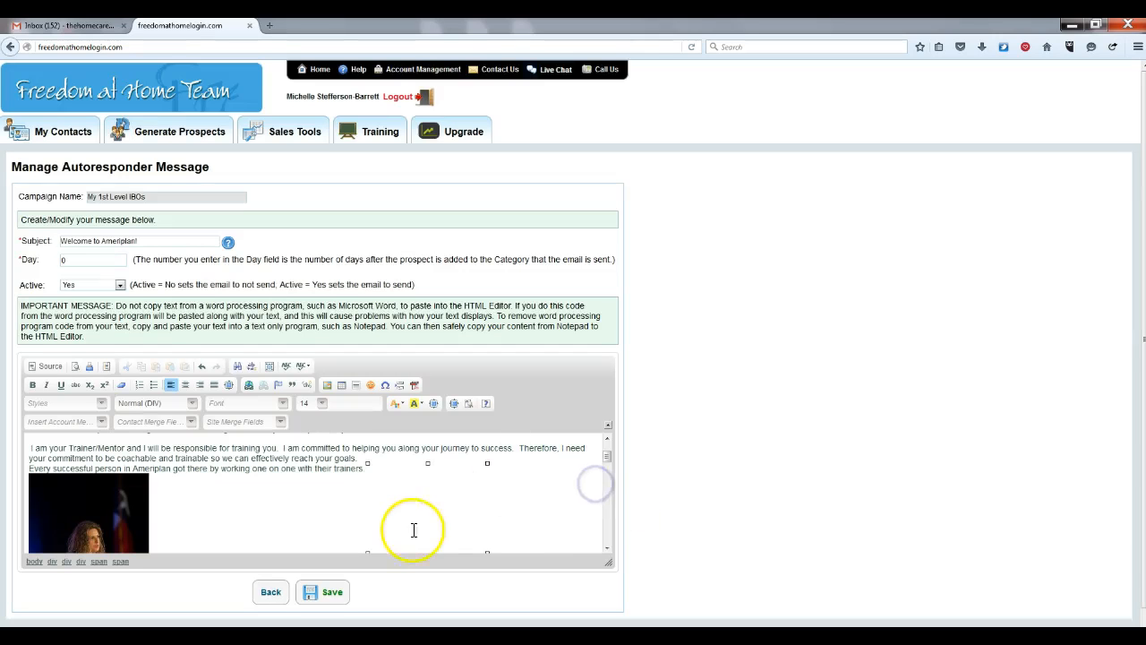
Review the Day 0 Welcome to Ameriplan! message down to its [AccountFirstName] sign-off, then save it
mouse_move(608, 455)
left_mouse_down()
mouse_move(603, 481)
mouse_move(607, 470)
left_mouse_up()
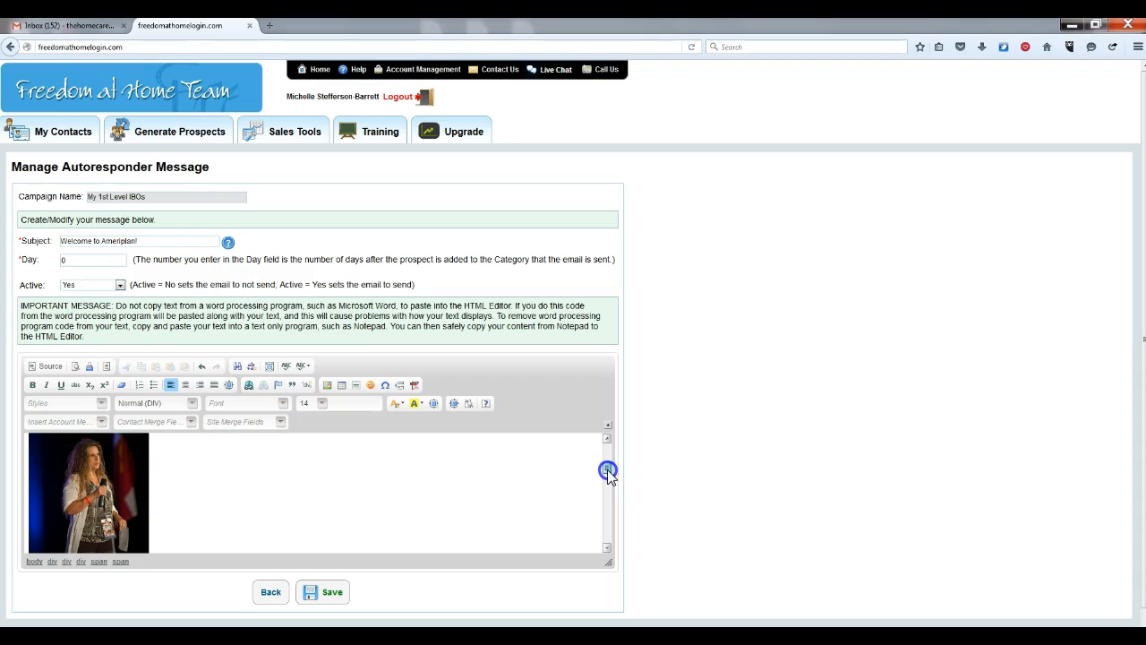
left_click(608, 469)
left_click_drag(605, 468, 603, 507)
left_click(603, 523)
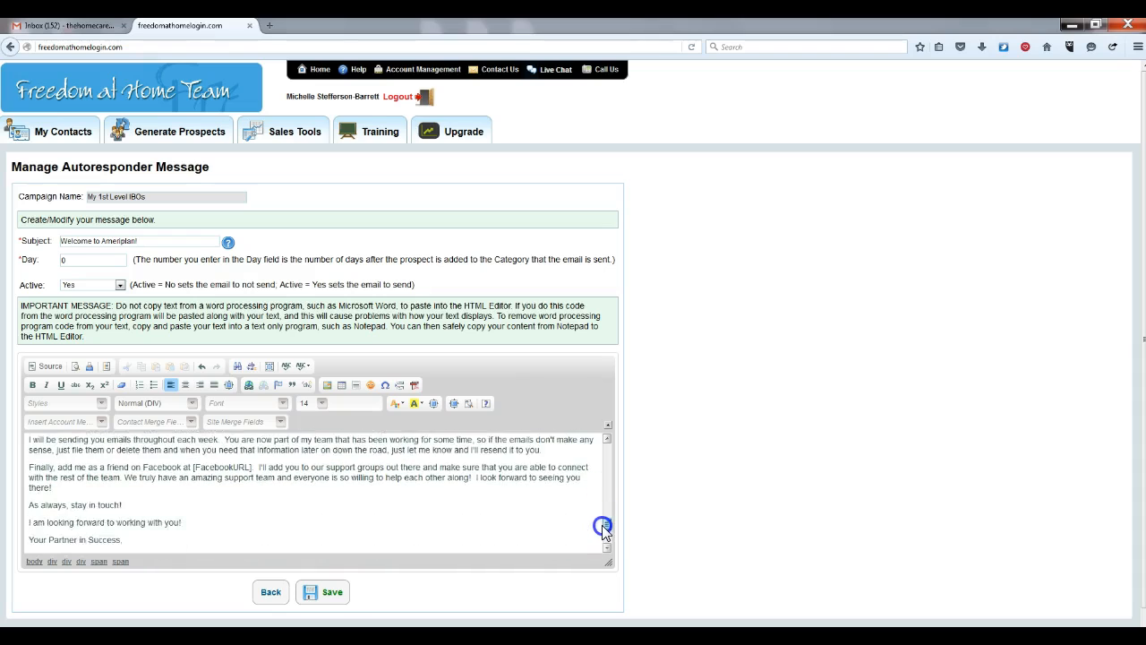
left_click(321, 594)
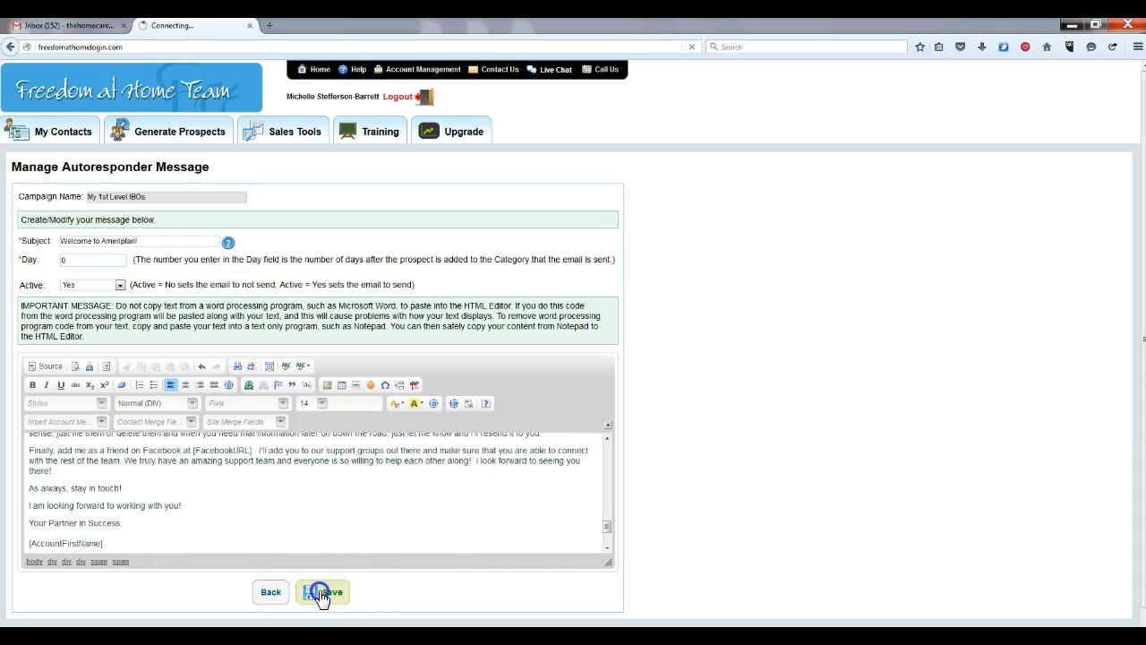
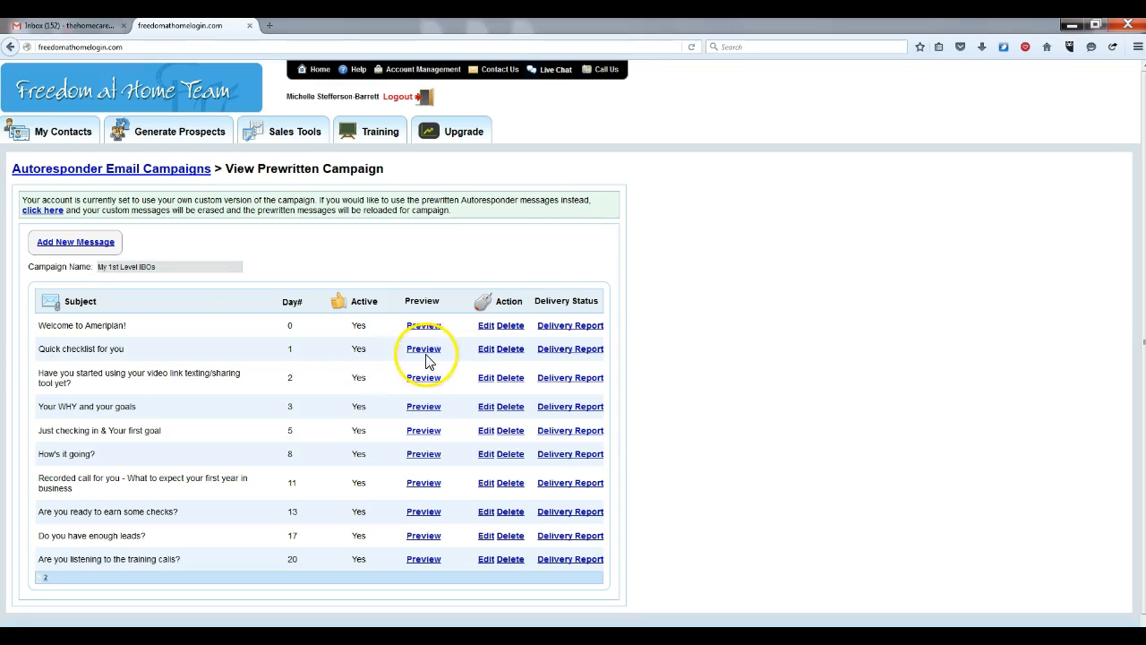
Review the Quick checklist for you message and save it
left_click(486, 351)
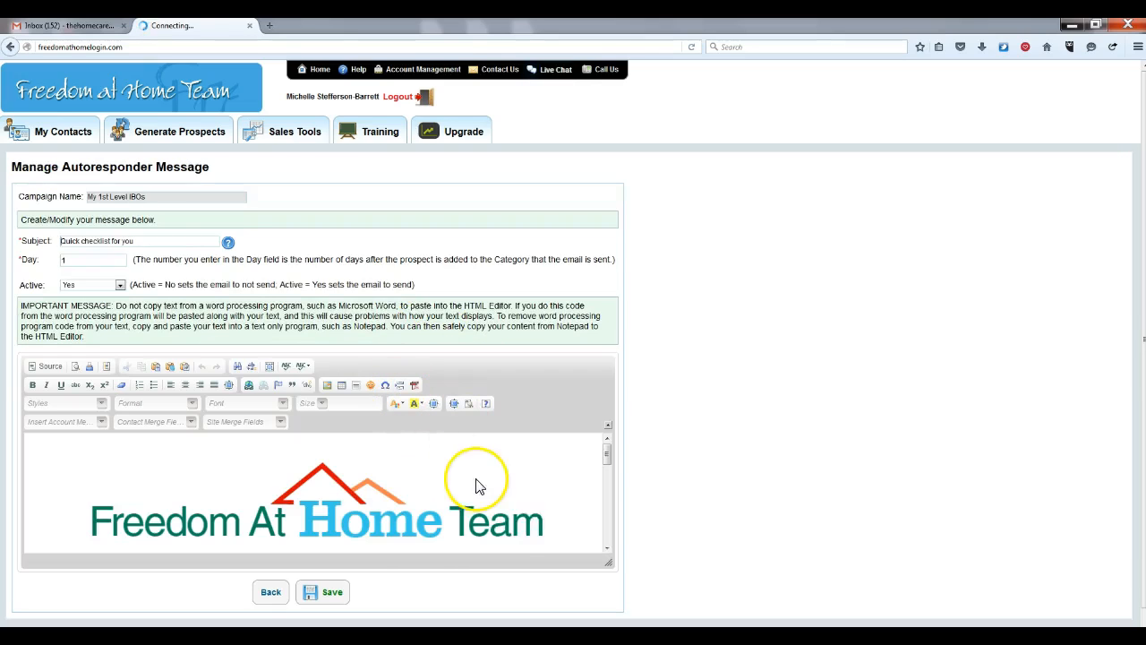
left_click(606, 454)
mouse_move(605, 453)
left_mouse_down()
mouse_move(606, 539)
mouse_move(603, 431)
left_mouse_up()
left_click(326, 593)
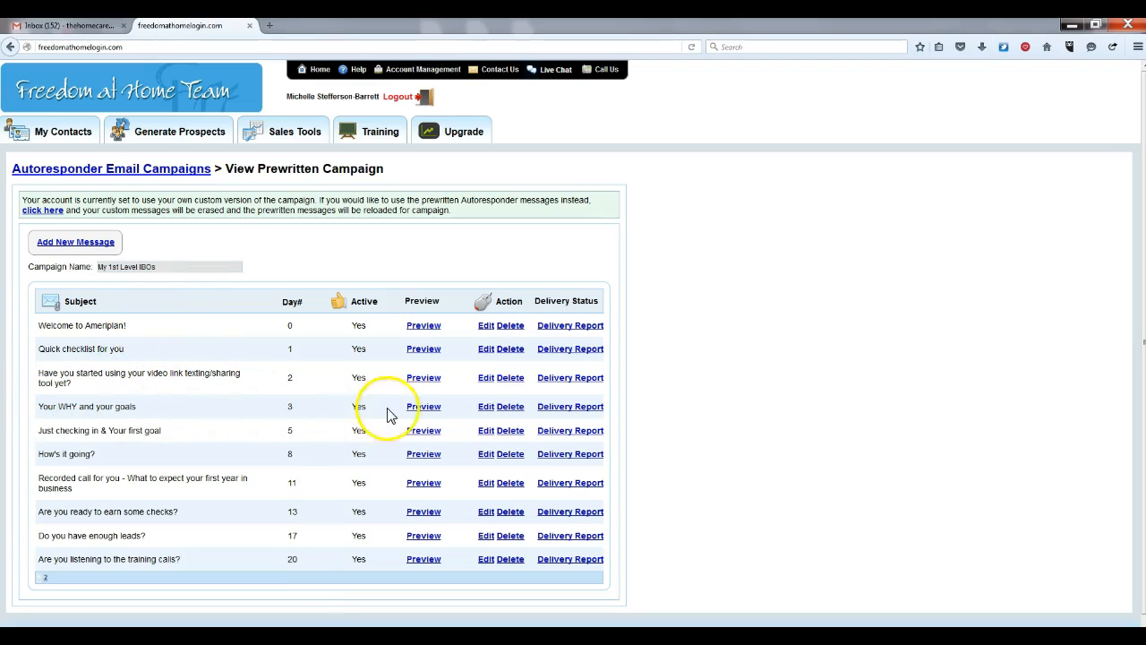
Below 'working toward.', add 'Check out our Module "Know your why":' with its know-your-why URL
left_click(489, 411)
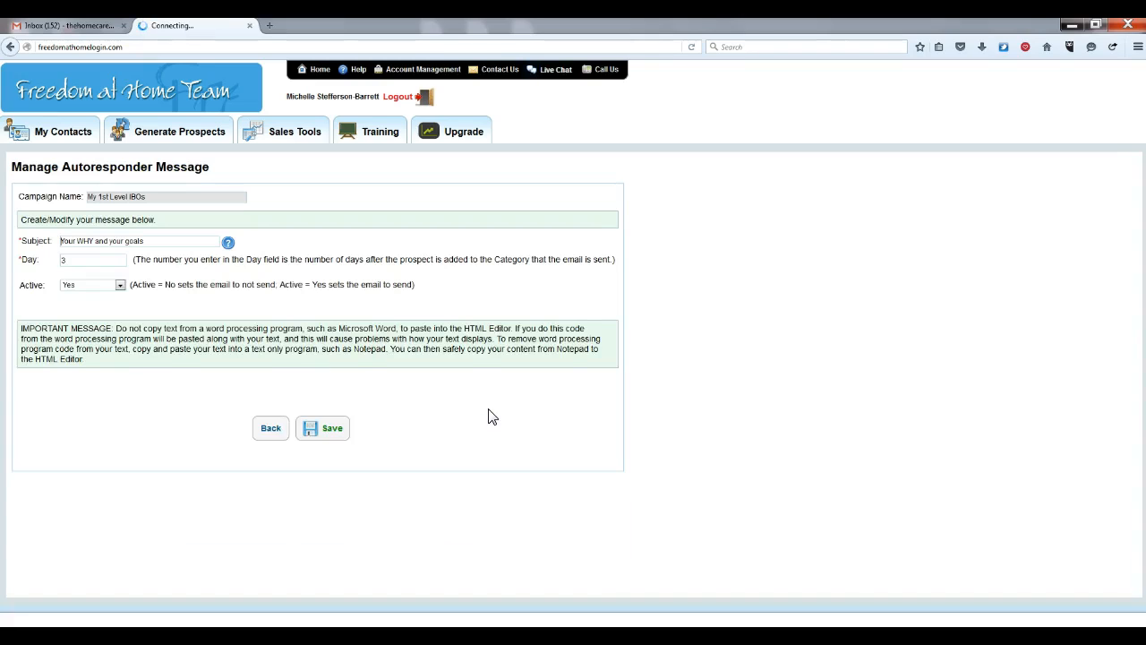
mouse_move(605, 475)
left_mouse_down()
mouse_move(607, 460)
mouse_move(603, 525)
mouse_move(609, 488)
left_mouse_up()
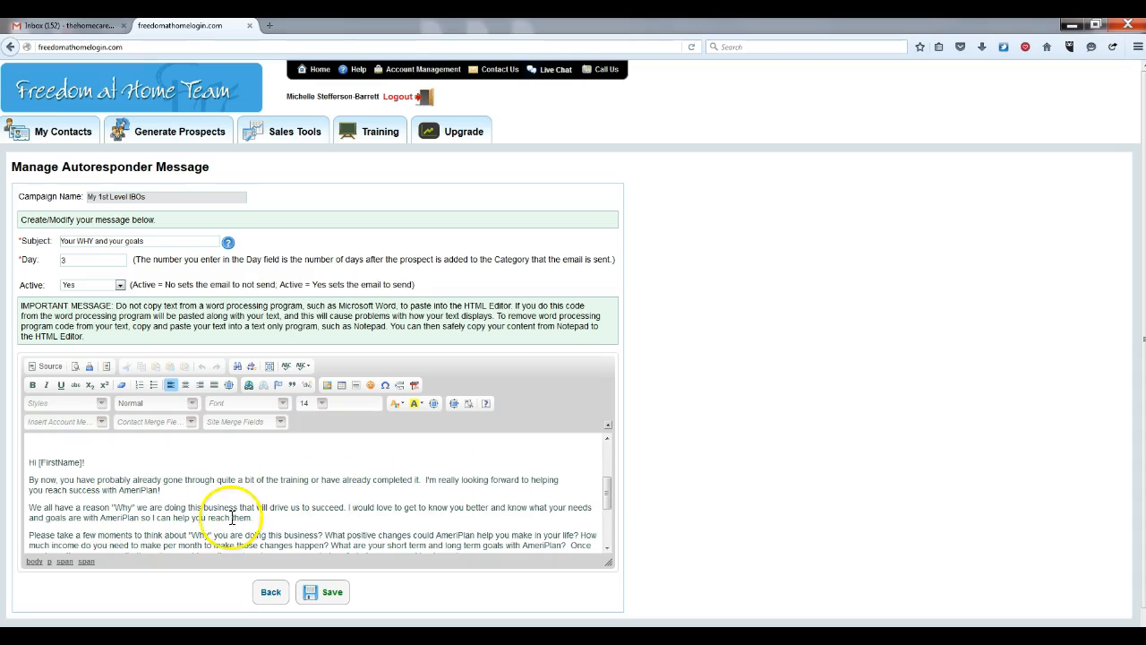
left_click_drag(608, 494, 604, 506)
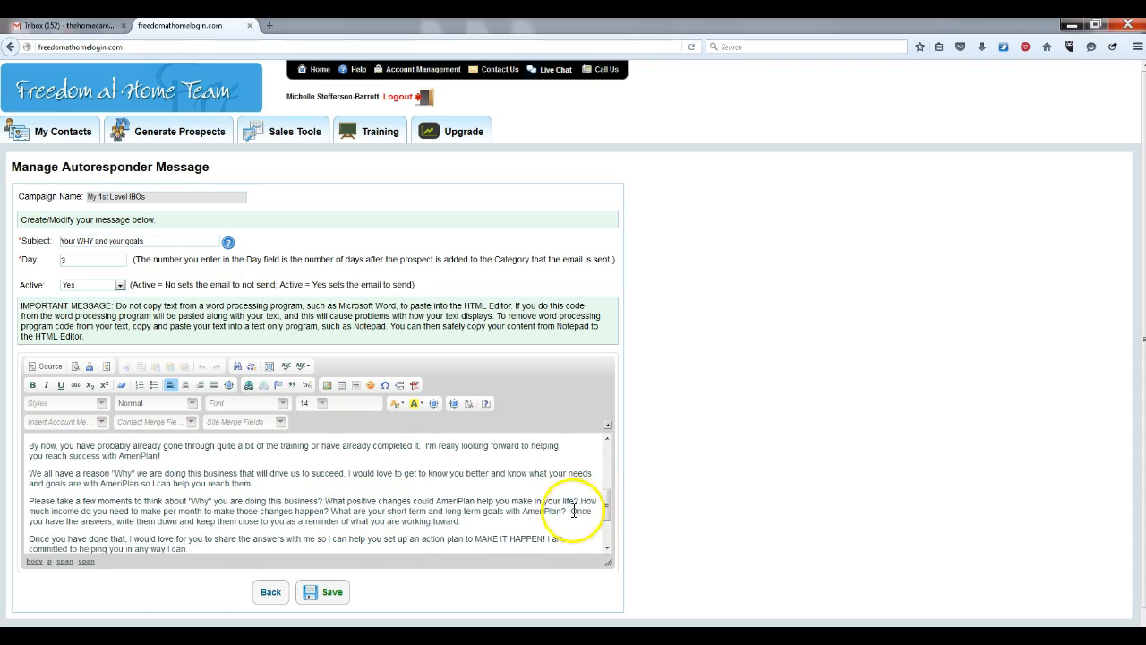
left_click(476, 522)
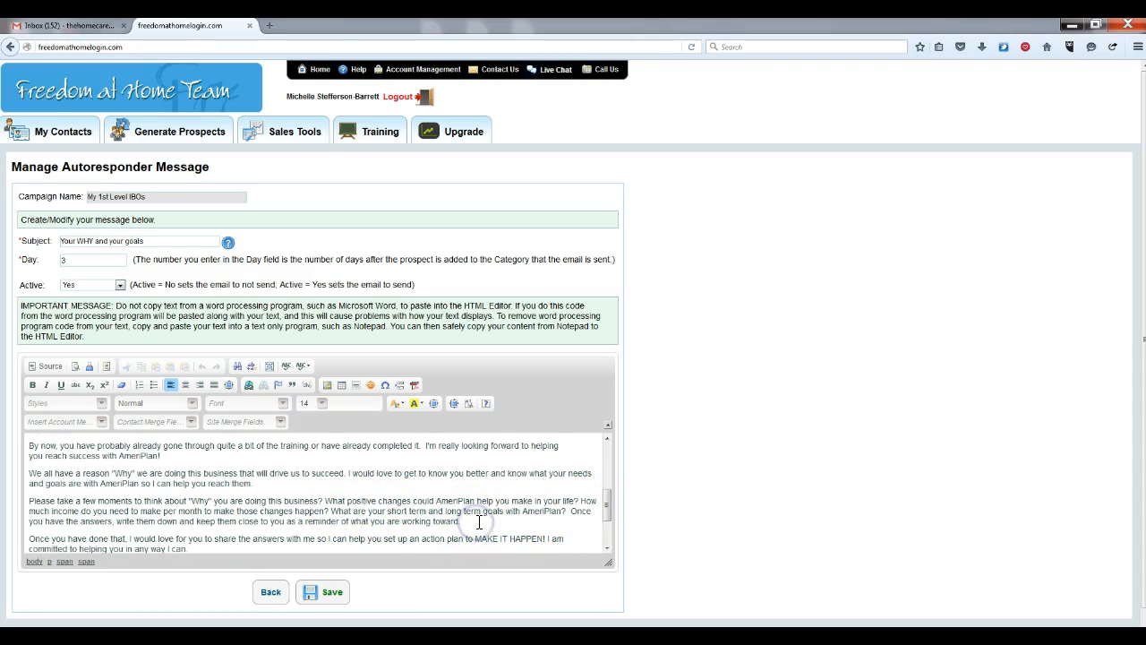
key("Return")
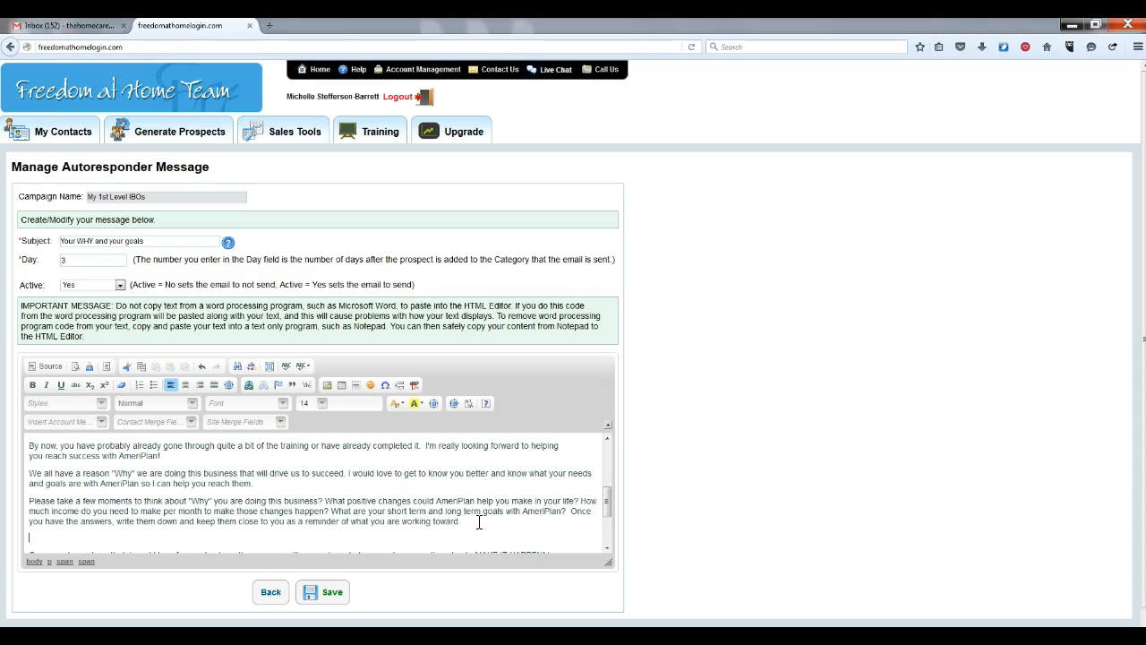
type("Check out our Module \"Know your")
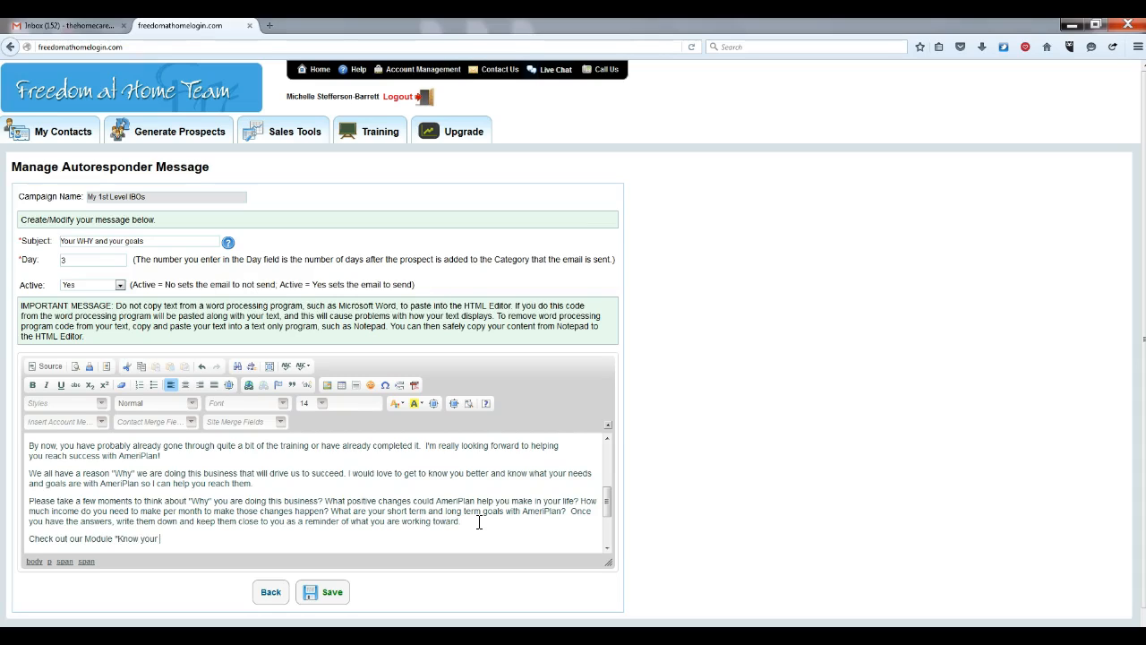
type(" why\":  www.FastStartSuccessStep")
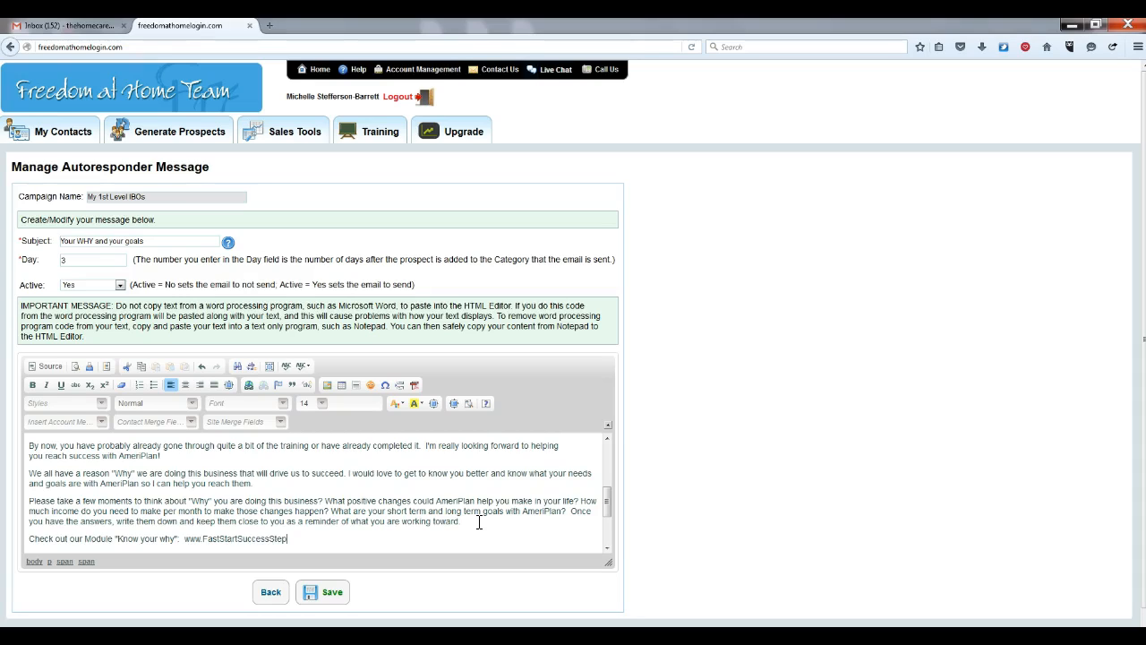
type("s.com/know-your-why.html")
left_click_drag(386, 539, 185, 538)
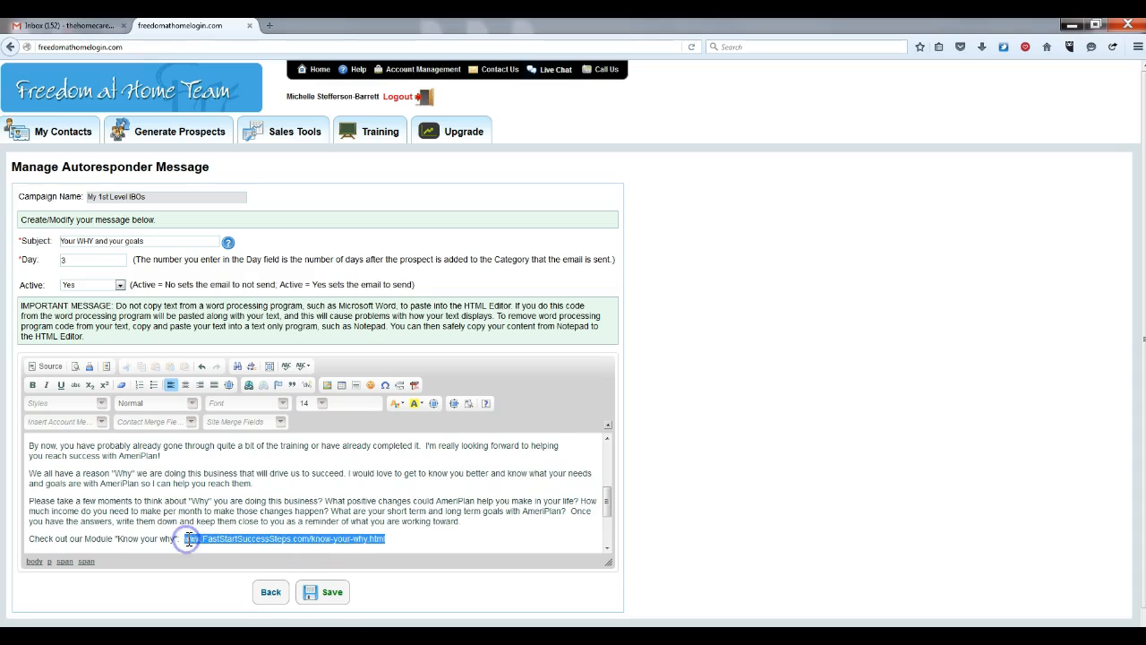
left_click(250, 386)
left_click(528, 337)
type("www.FastStart")
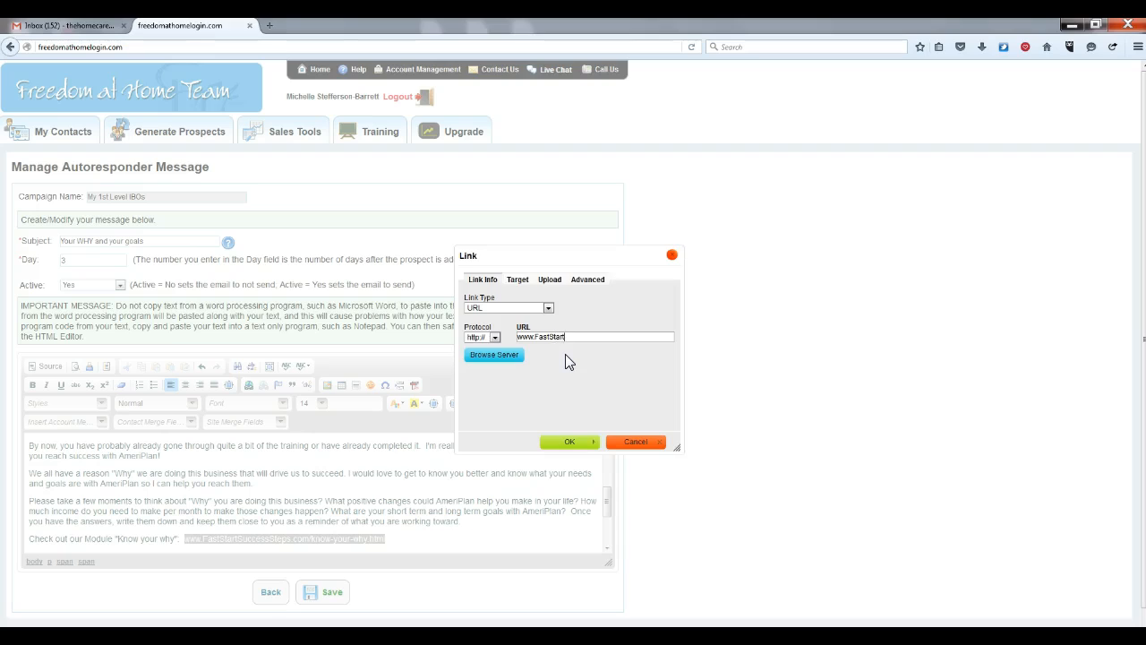
type("SuccessSteps.com/know-your-why.html")
left_click(565, 441)
left_click(455, 540)
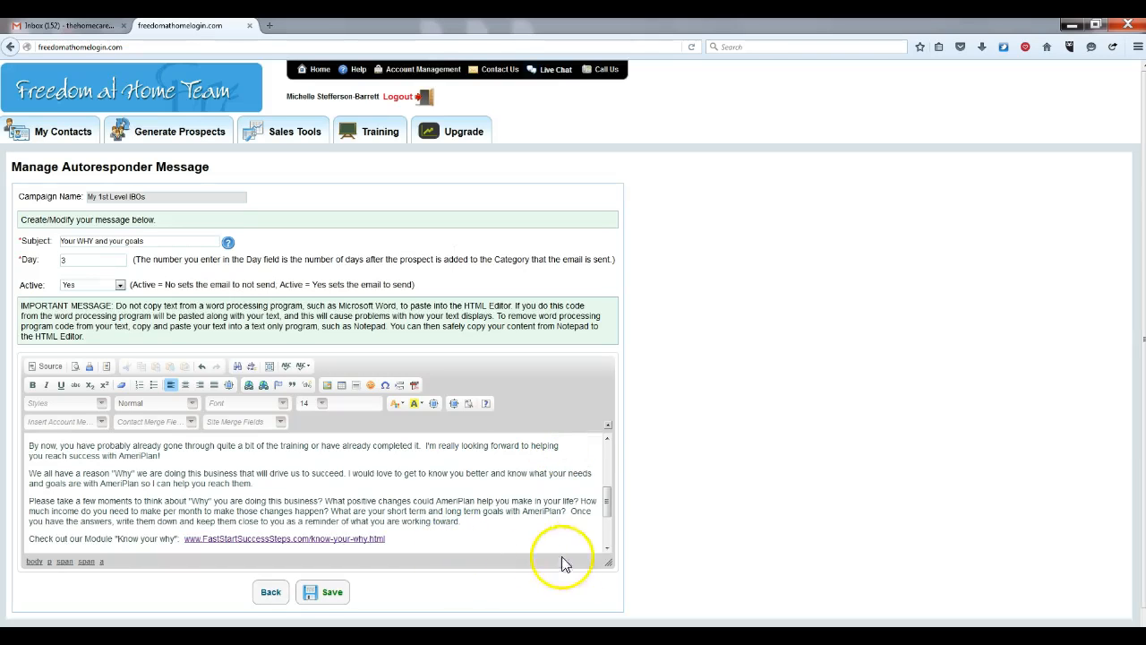
Check the end of the Day 3 Your WHY and your goals message and save it
left_click(608, 549)
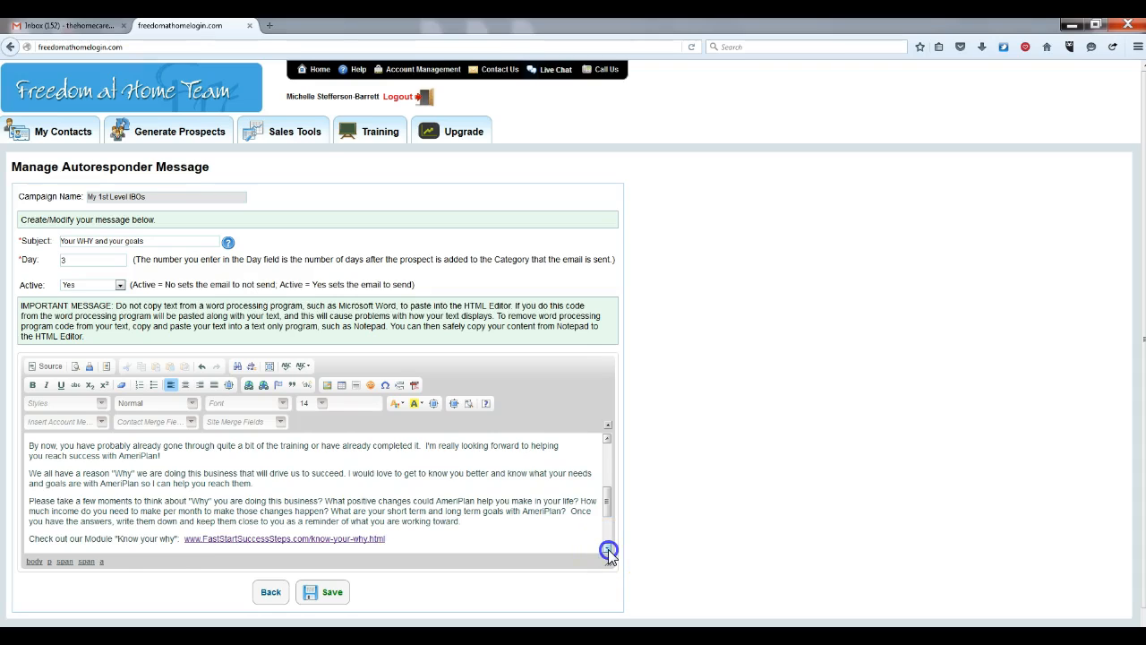
left_click(415, 506)
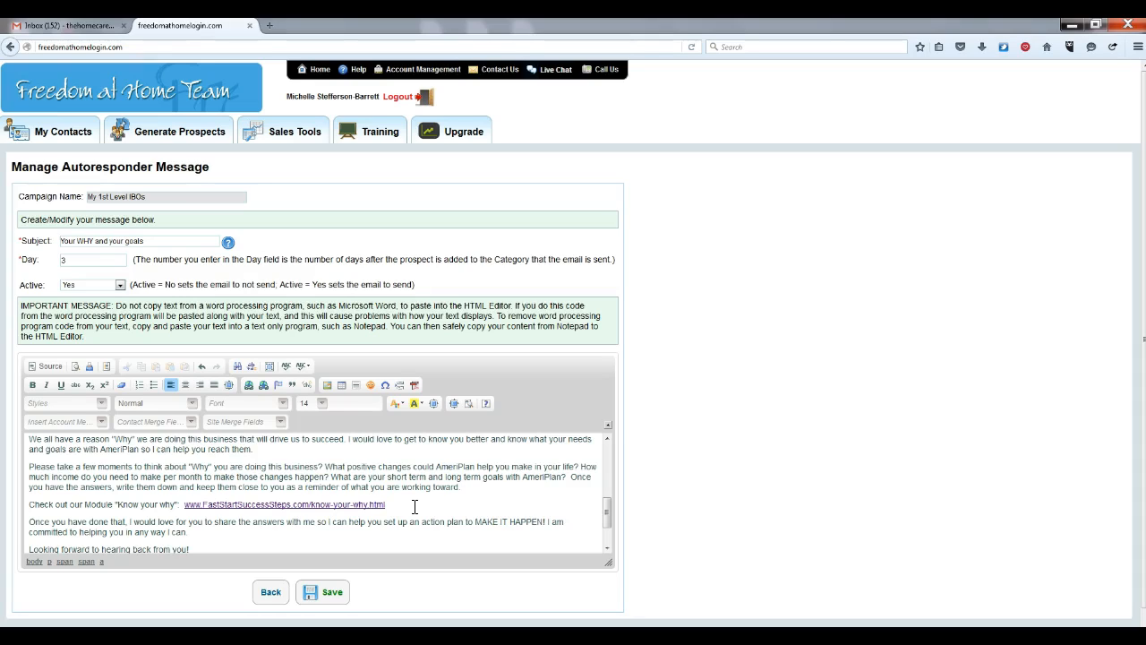
left_click(608, 525)
left_click_drag(609, 515, 607, 533)
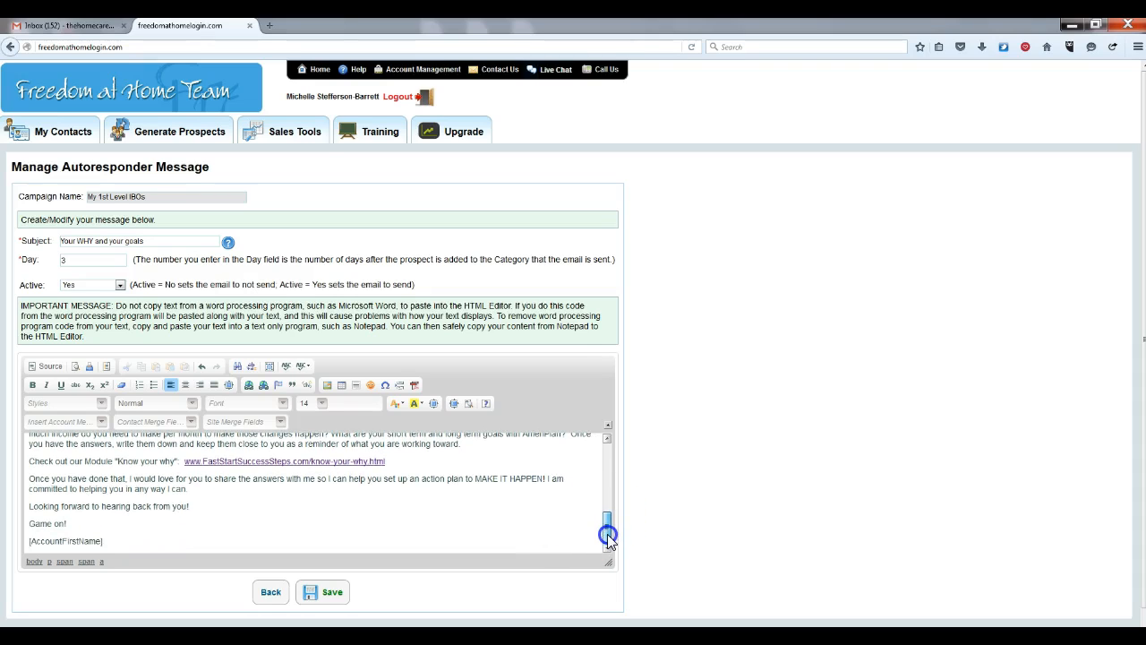
left_click(331, 598)
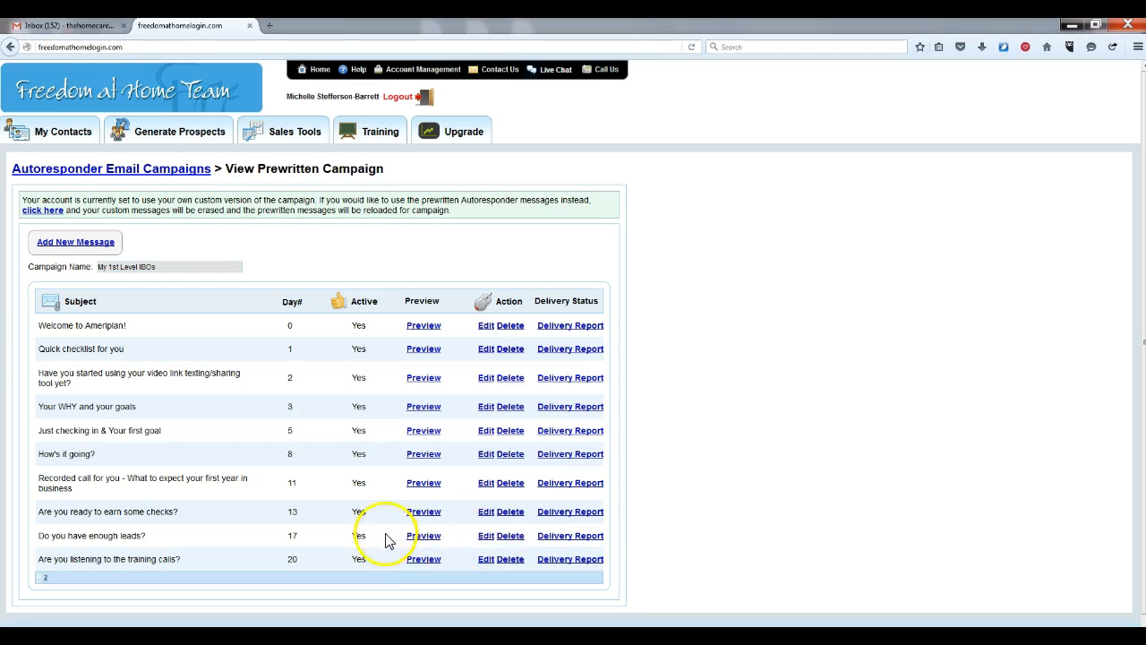
In the Day 17 message, bold 'But, before we do that, have you finished your training yet?'
left_click(484, 539)
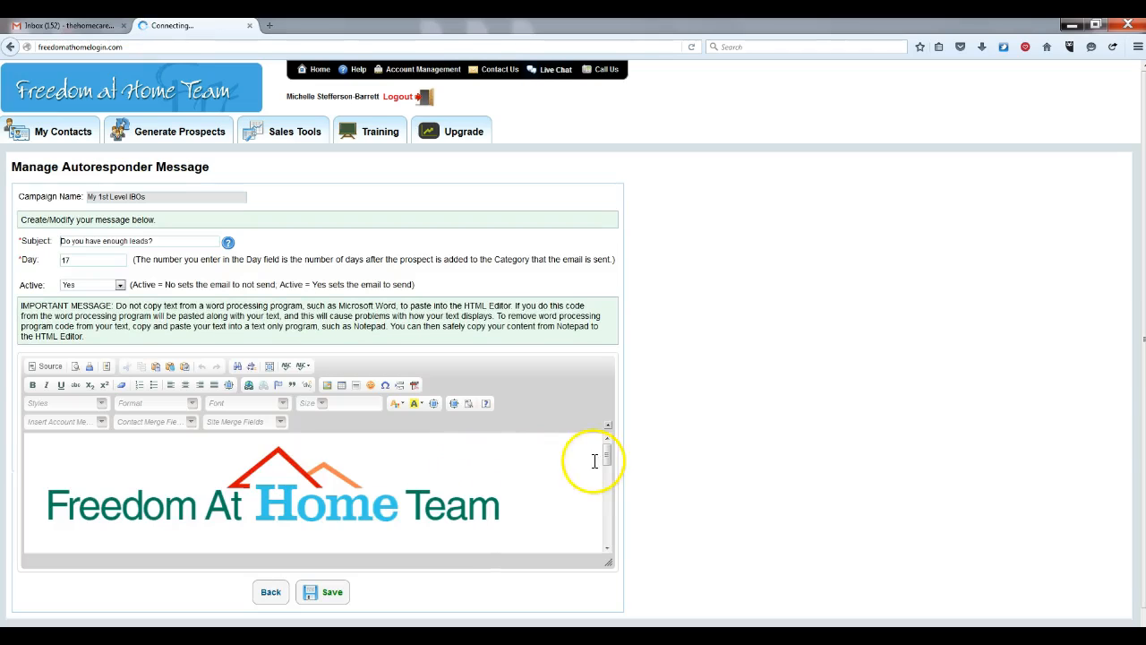
left_click_drag(606, 452, 601, 479)
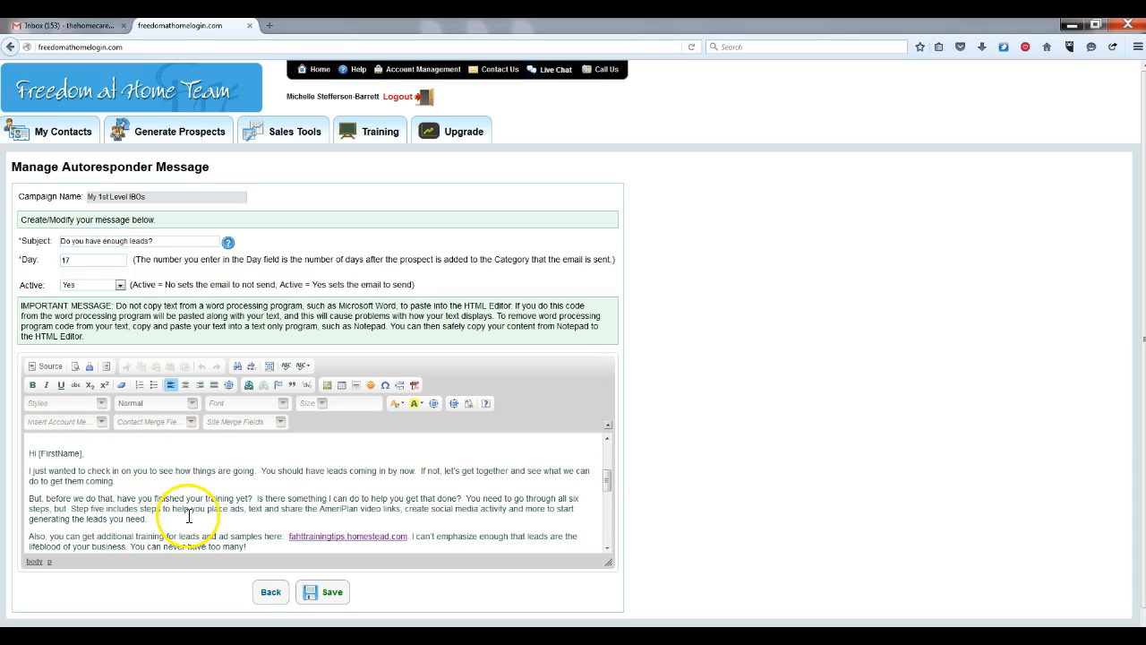
left_click(38, 499)
left_click_drag(38, 499, 253, 497)
left_click(32, 384)
left_click(306, 488)
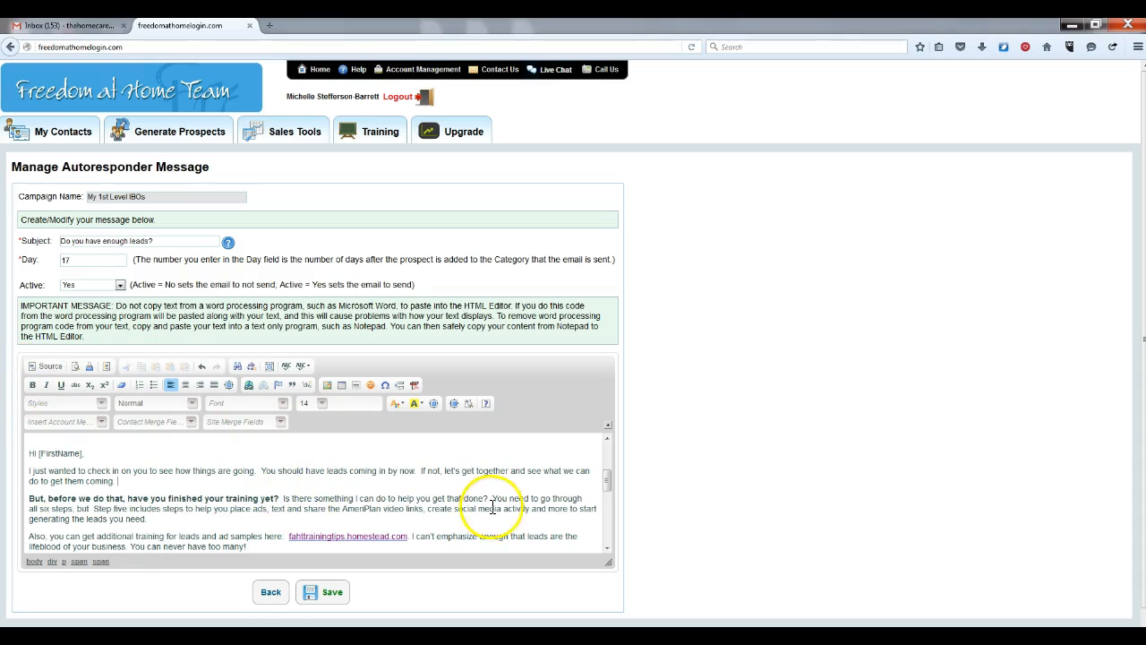
left_click_drag(607, 481, 607, 489)
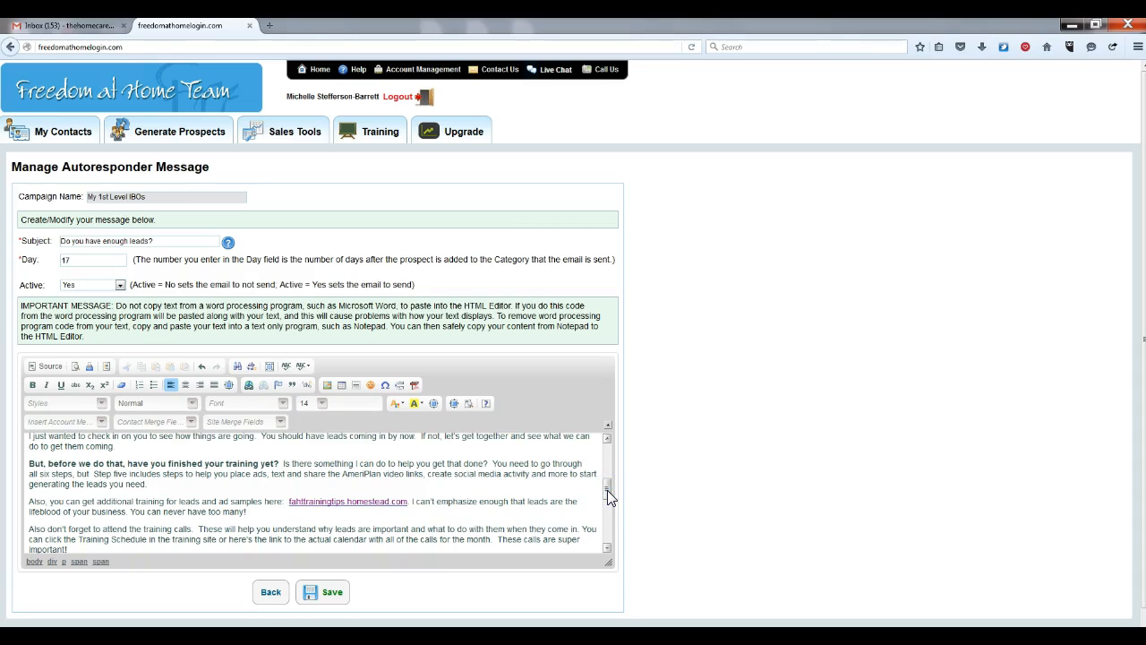
left_click_drag(607, 490, 607, 492)
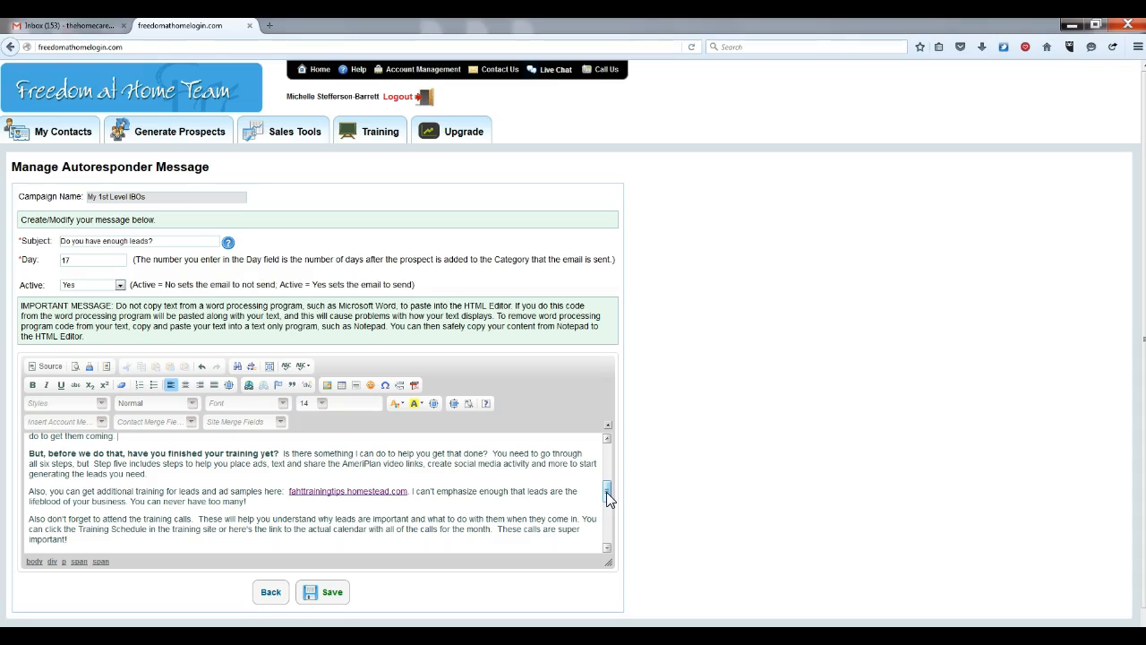
left_click(259, 503)
key("Return")
type("And ")
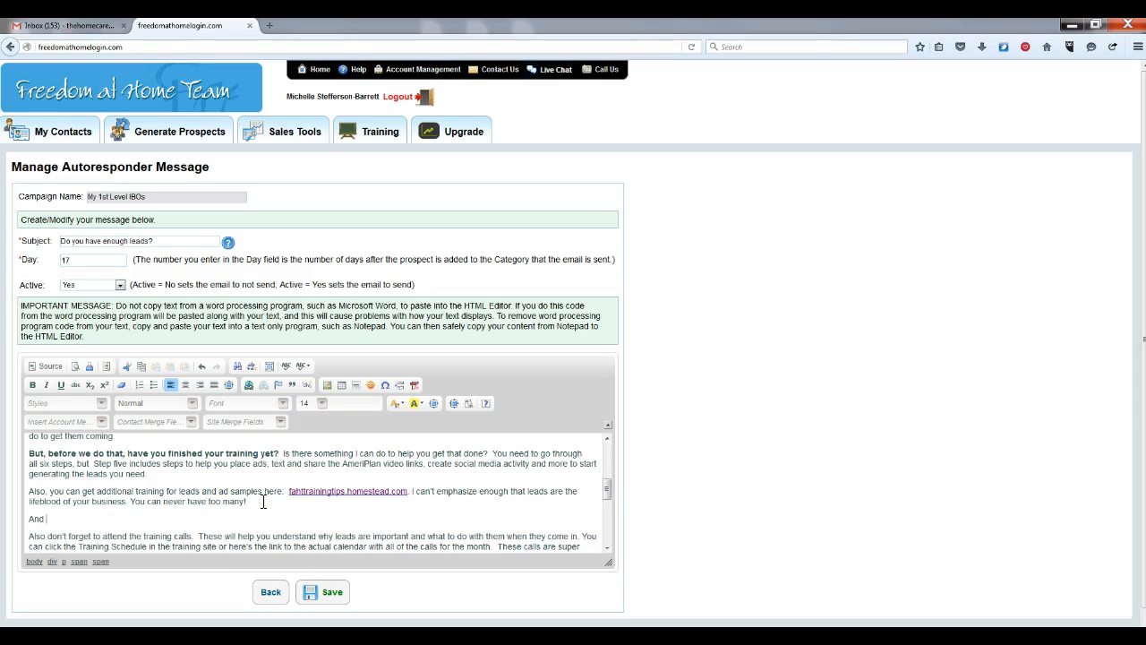
type("our Marketing Strategy Modul")
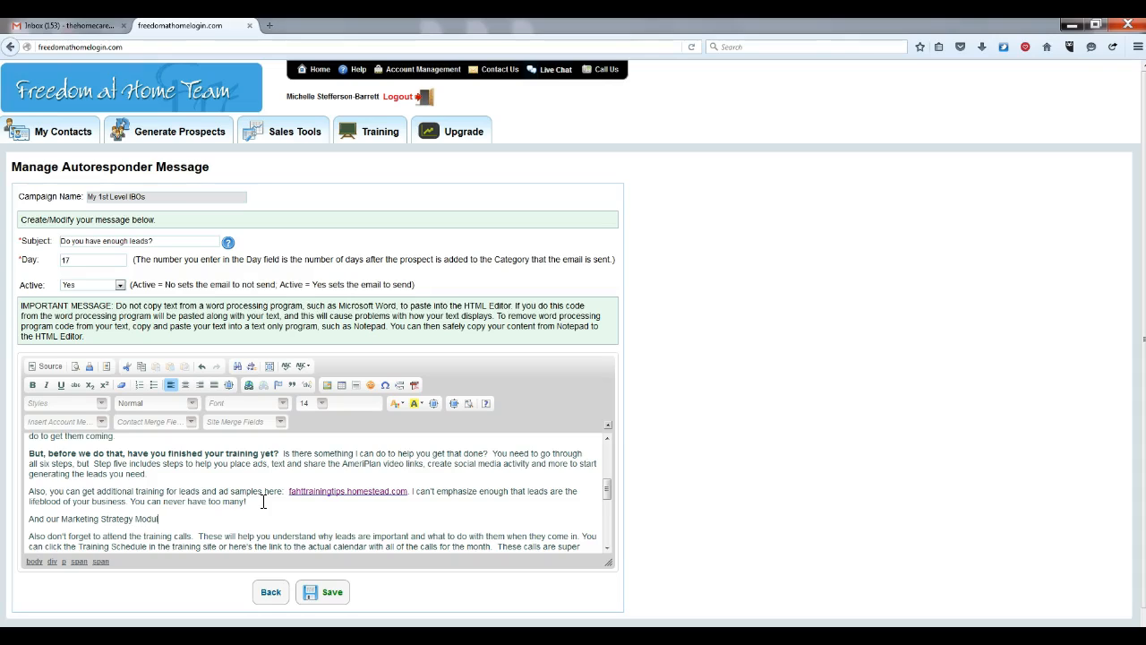
type("e: www.FastStartSuccessSteps.com/Marketing")
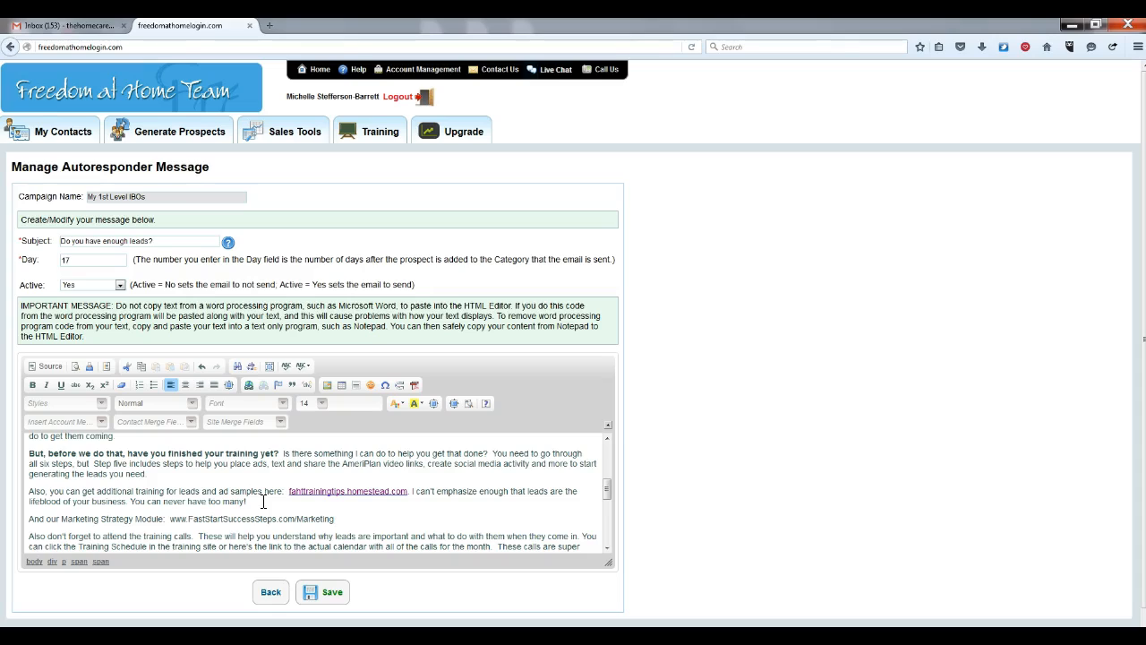
type("-Strategy")
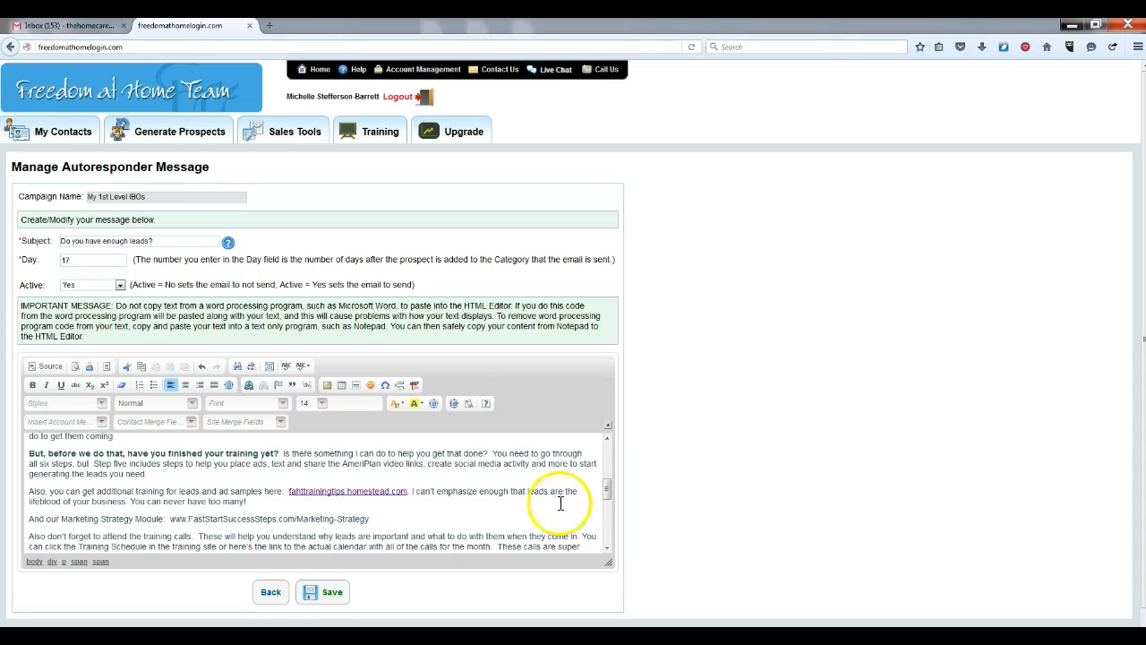
Open faststartsuccesssteps.com in a new tab and log in to the training area
left_click(271, 27)
left_click(116, 48)
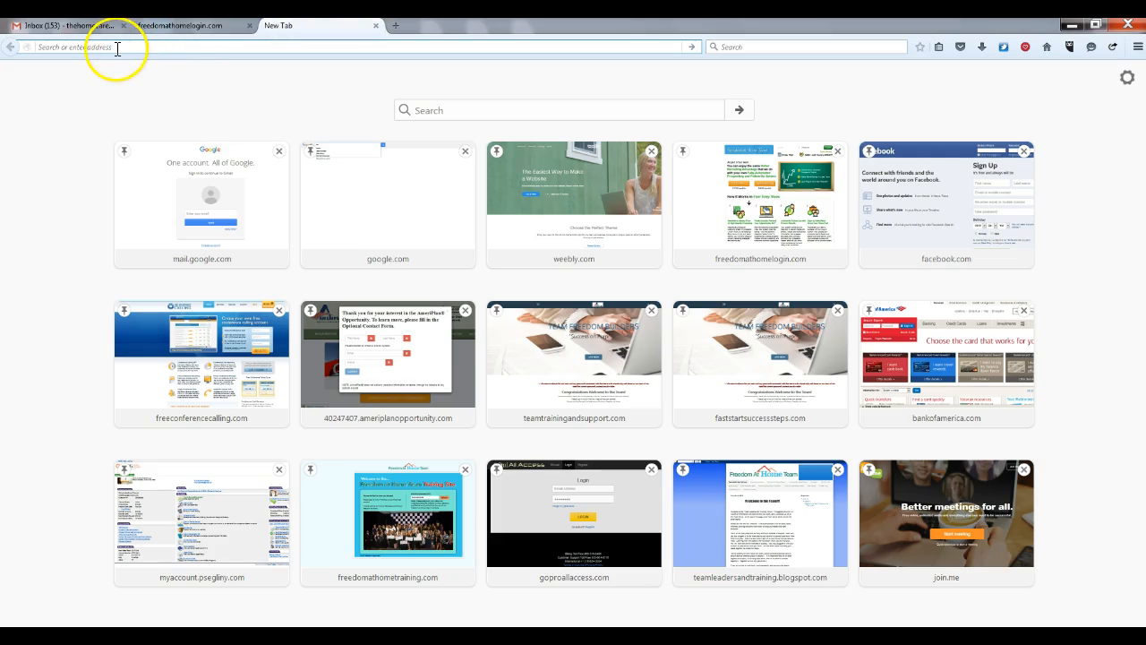
type("faststartsuccesssteps.com/")
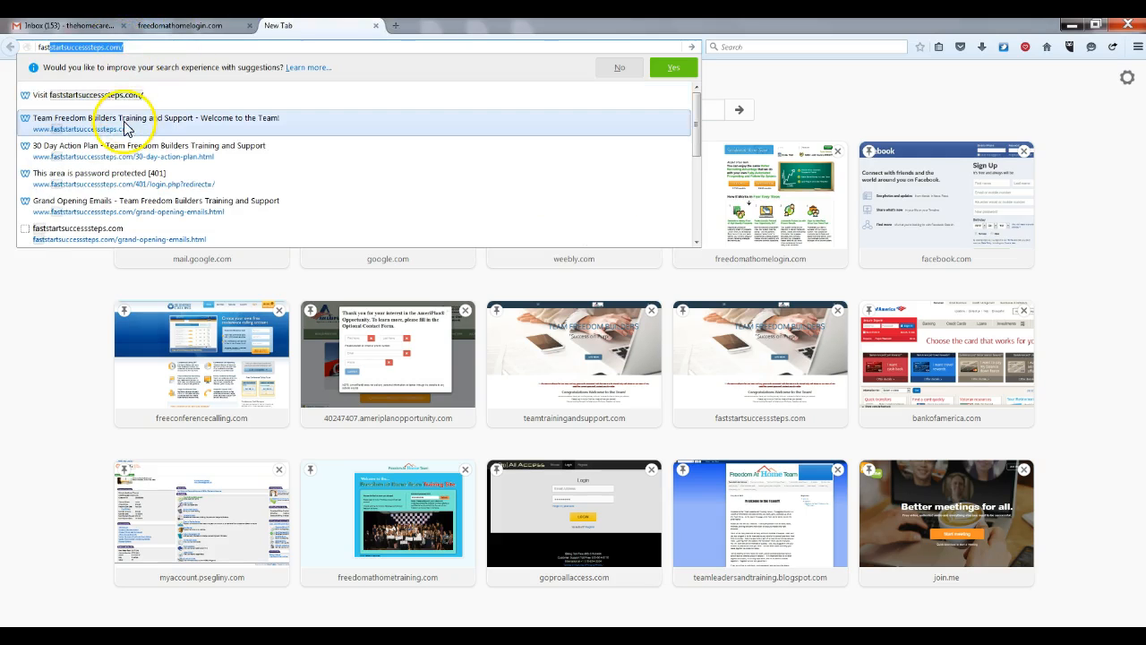
left_click(119, 122)
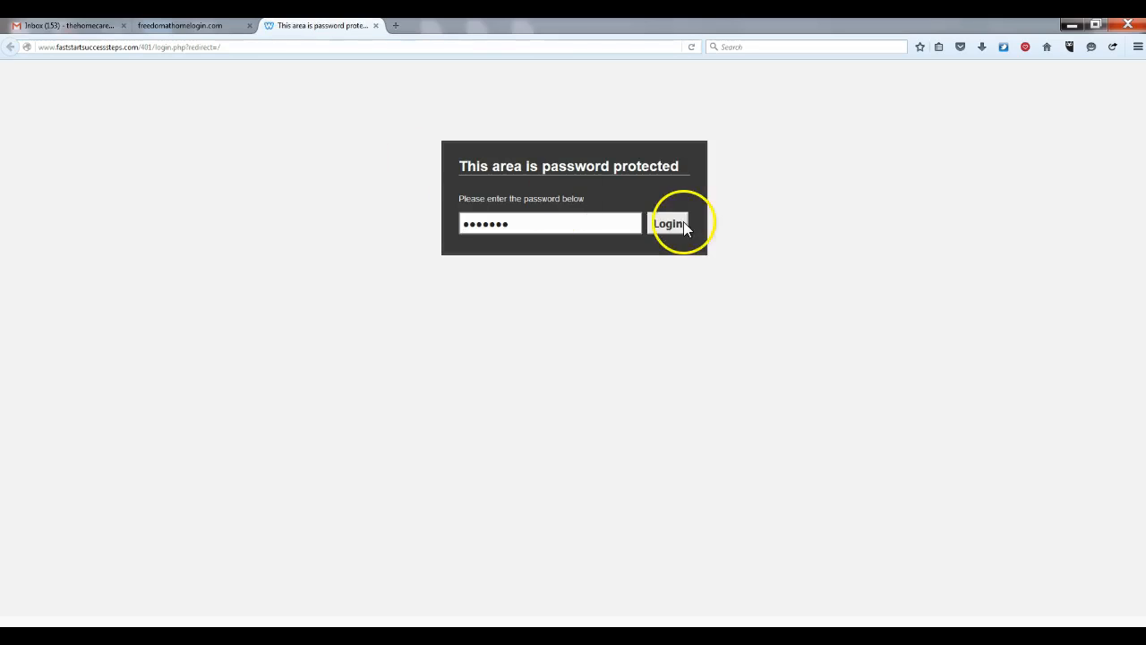
left_click(671, 224)
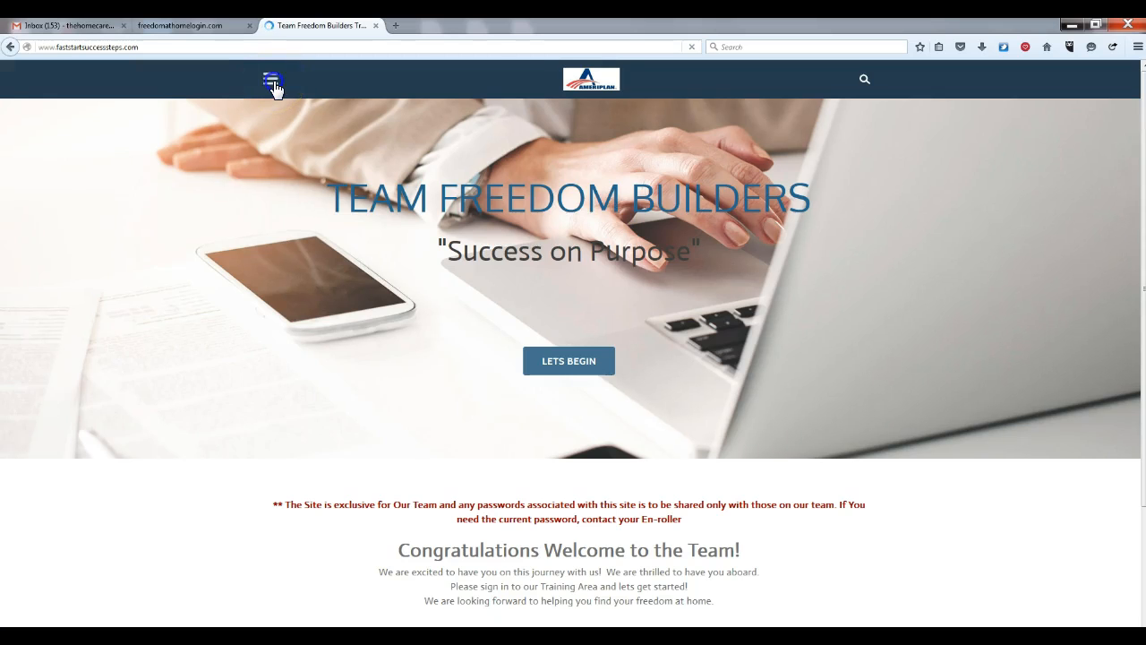
Go to the Marketing Strategies Module 6 page and copy its address
left_click(273, 85)
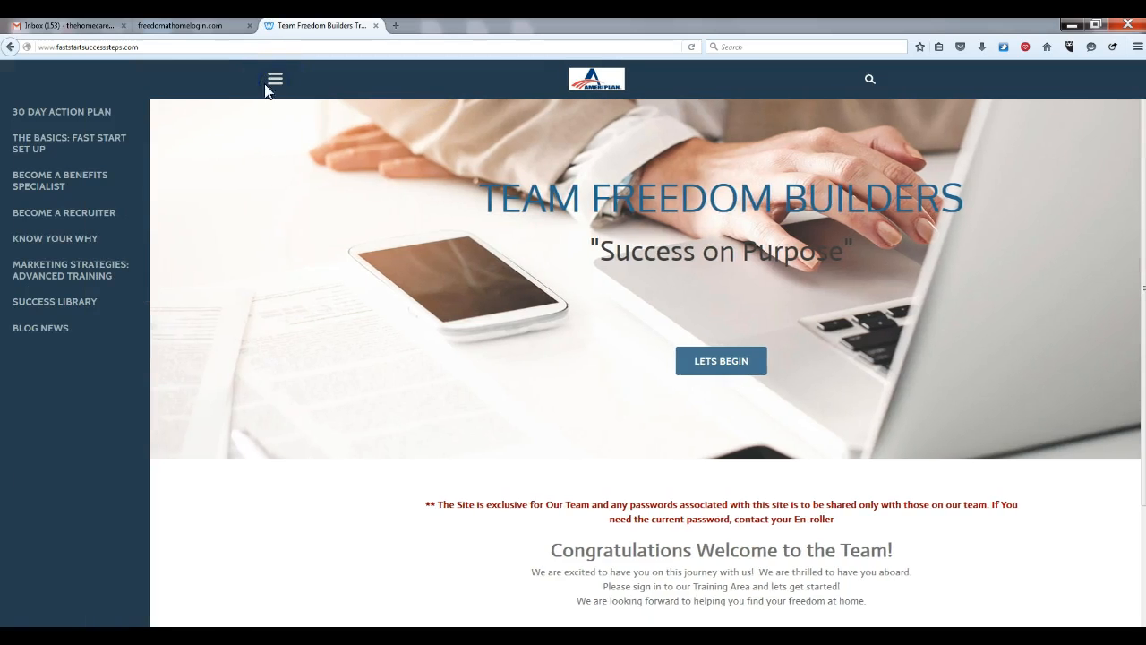
left_click(65, 274)
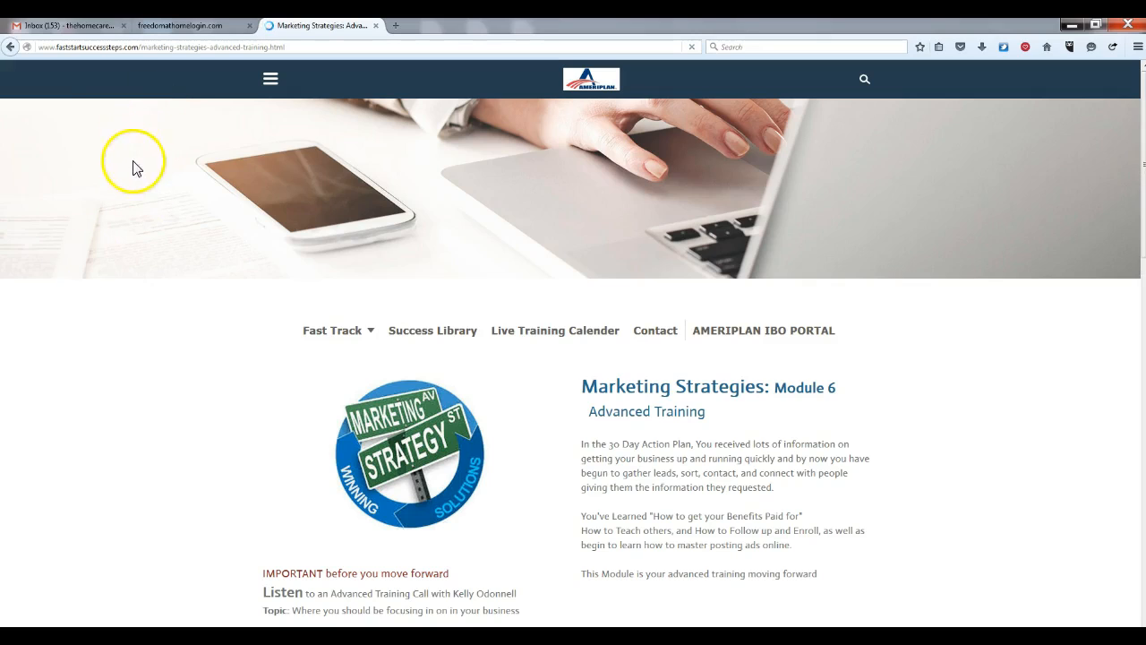
left_click(188, 46)
right_click(186, 44)
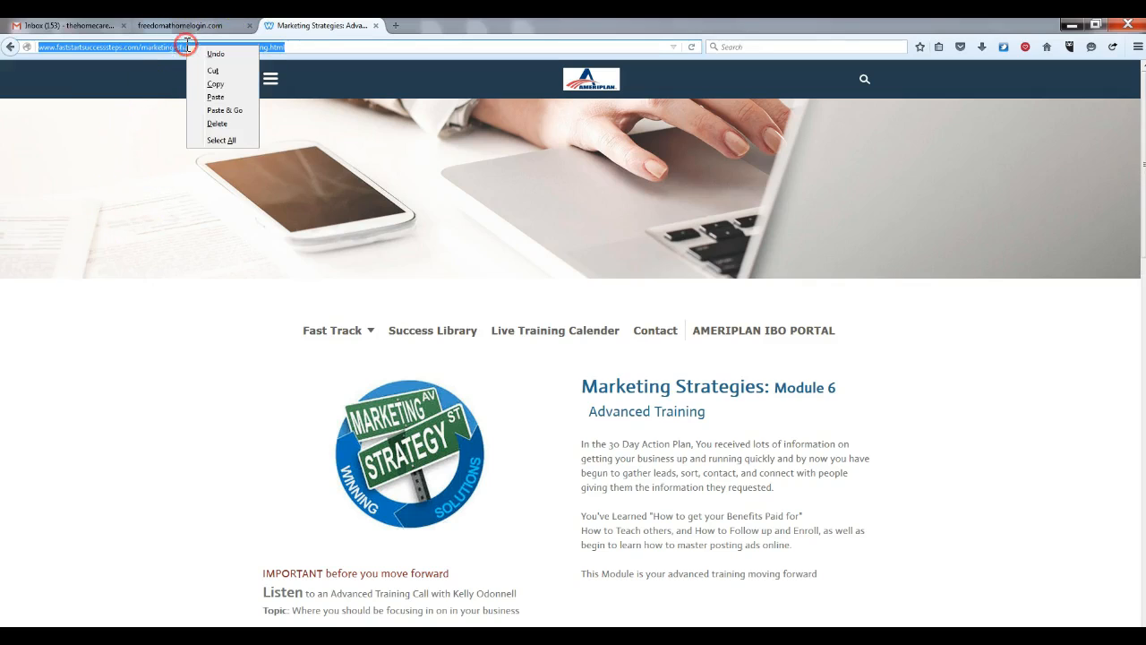
left_click(215, 83)
Delete the old Marketing-Strategy address after 'Module:' in the Day 17 message
left_click(186, 27)
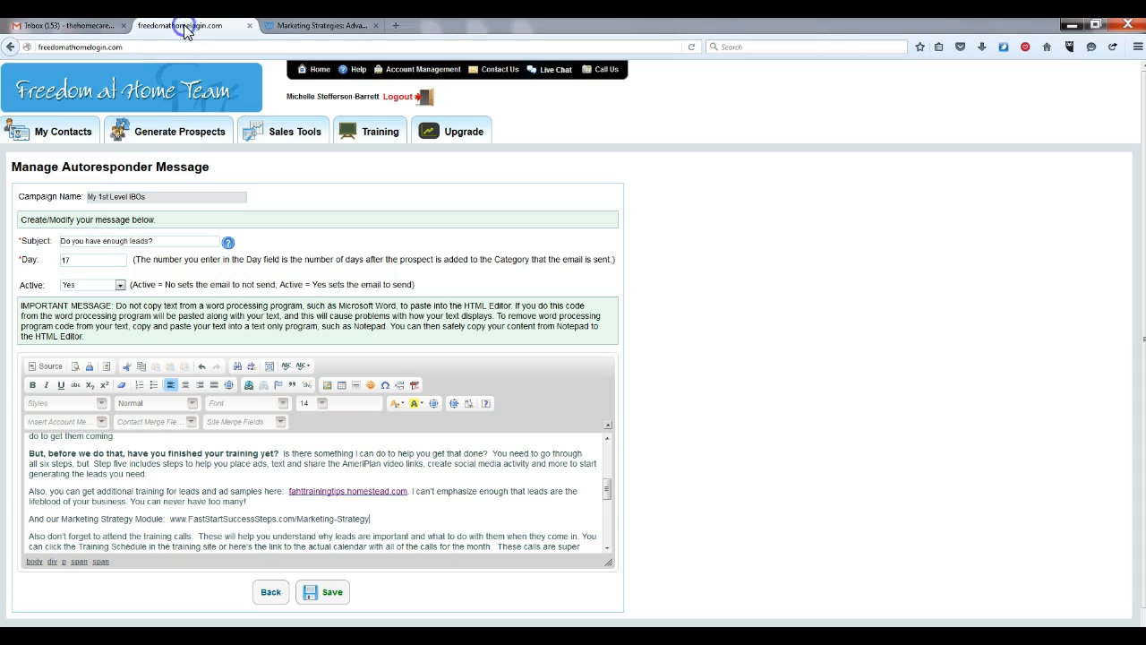
left_click(386, 524)
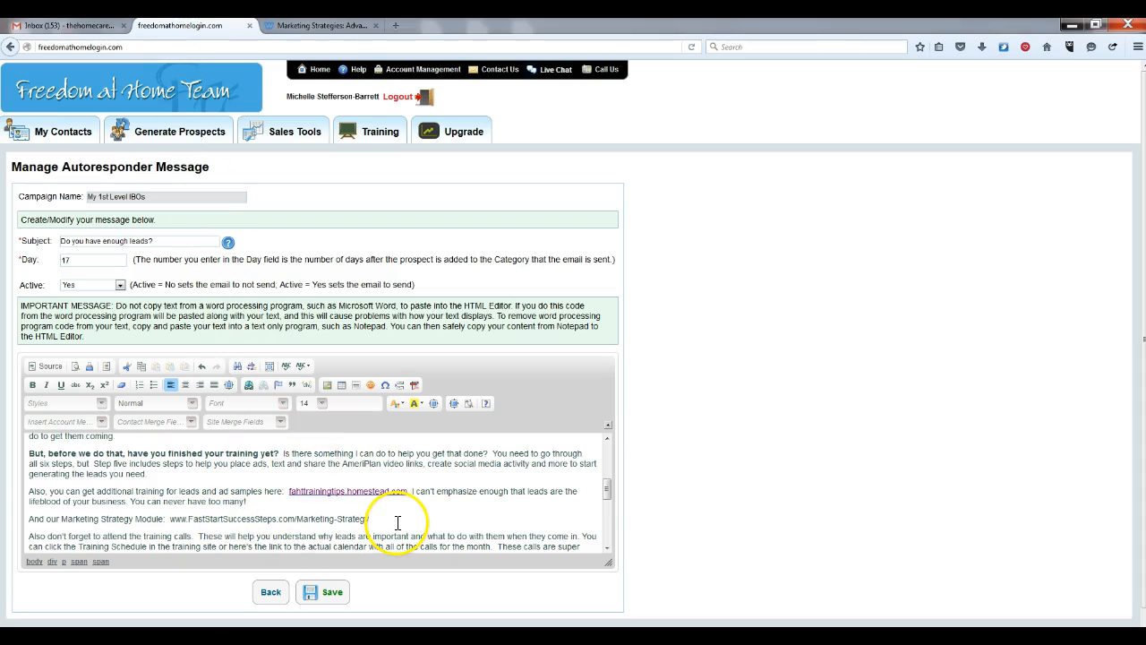
key("BackSpace")
key("BackSpace")
key("BackSpace")
key("BackSpace")
key("BackSpace")
key("BackSpace")
key("BackSpace")
key("BackSpace")
key("BackSpace")
key("BackSpace")
key("BackSpace")
key("BackSpace")
key("BackSpace")
key("BackSpace")
key("BackSpace")
key("BackSpace")
key("BackSpace")
key("BackSpace")
key("BackSpace")
key("BackSpace")
key("BackSpace")
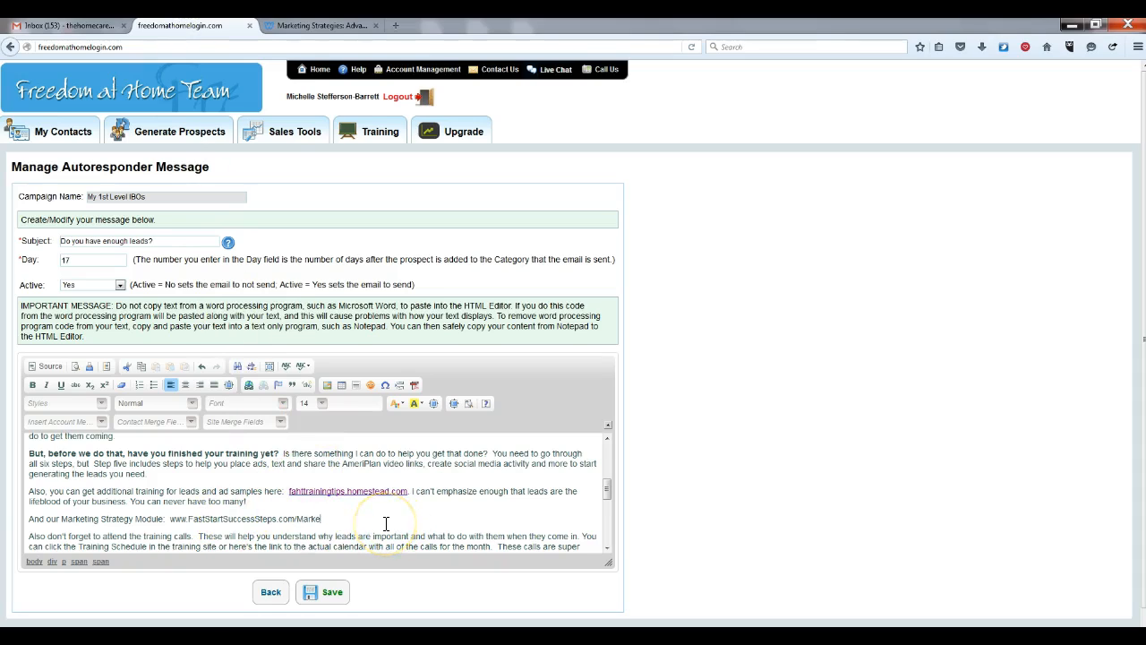
key("BackSpace")
key("BackSpace")
key("BackSpace")
key("BackSpace")
key("BackSpace")
key("BackSpace")
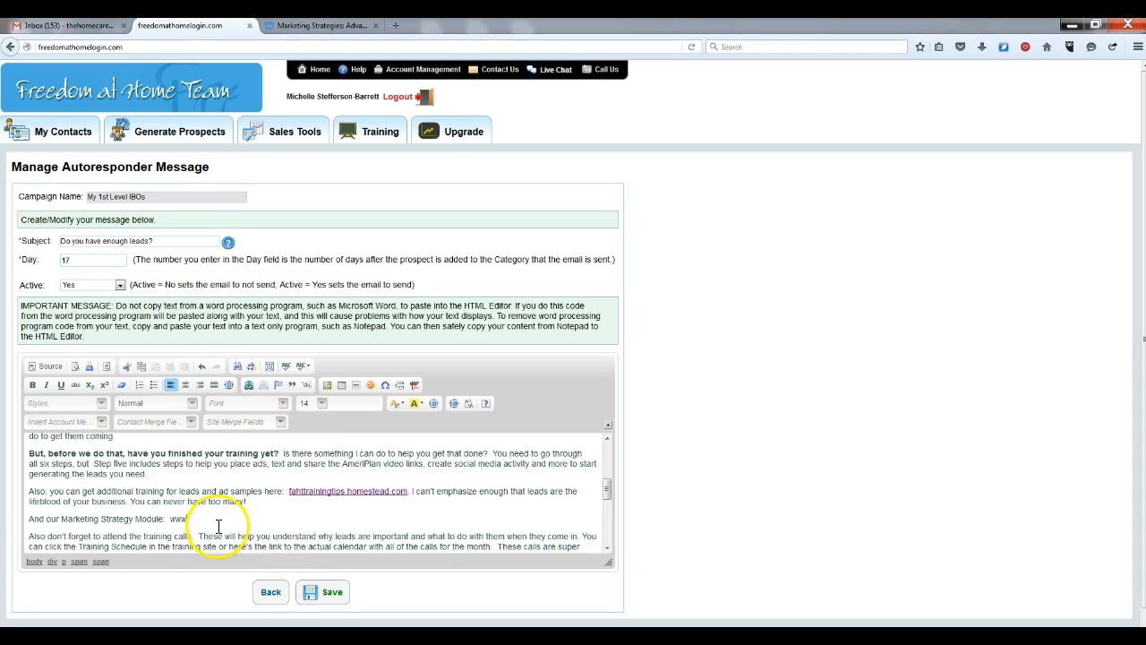
left_click(195, 518)
right_click(195, 519)
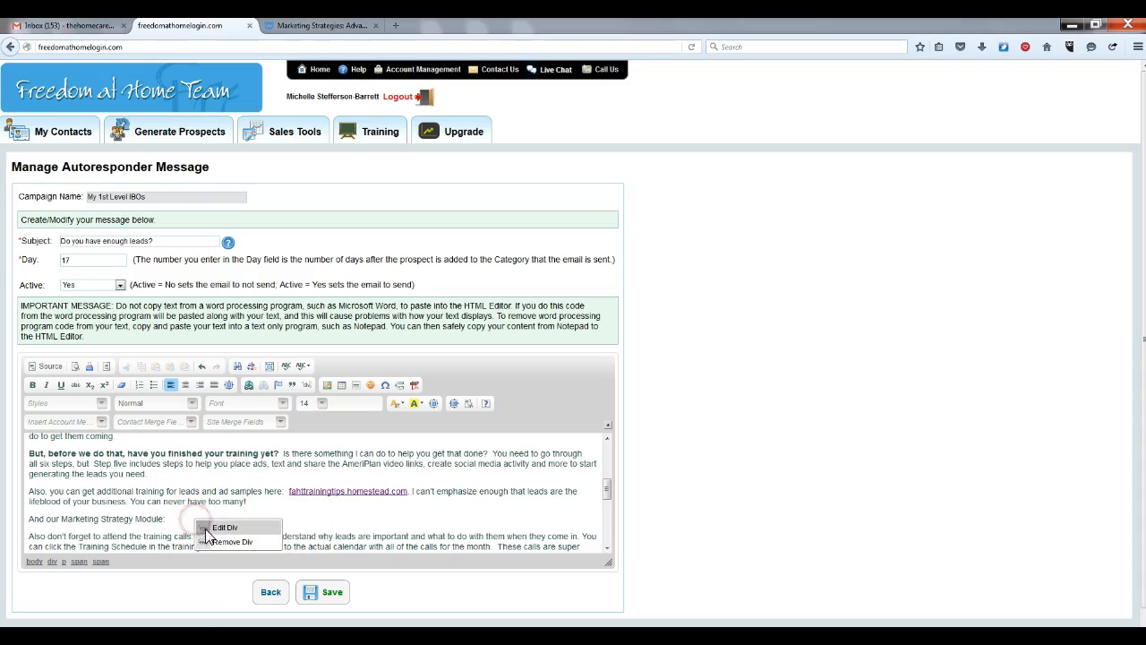
left_click(179, 519)
type("www.FastStartSuccessSteps.com")
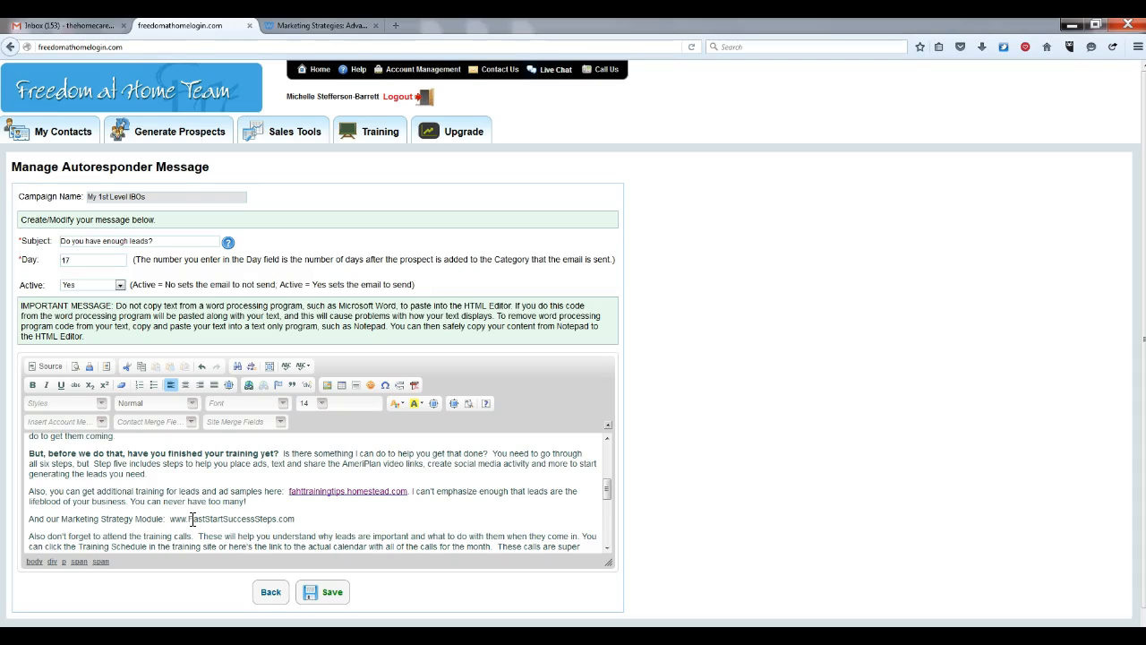
type("/Marketing-S")
type("rateg")
left_click(335, 27)
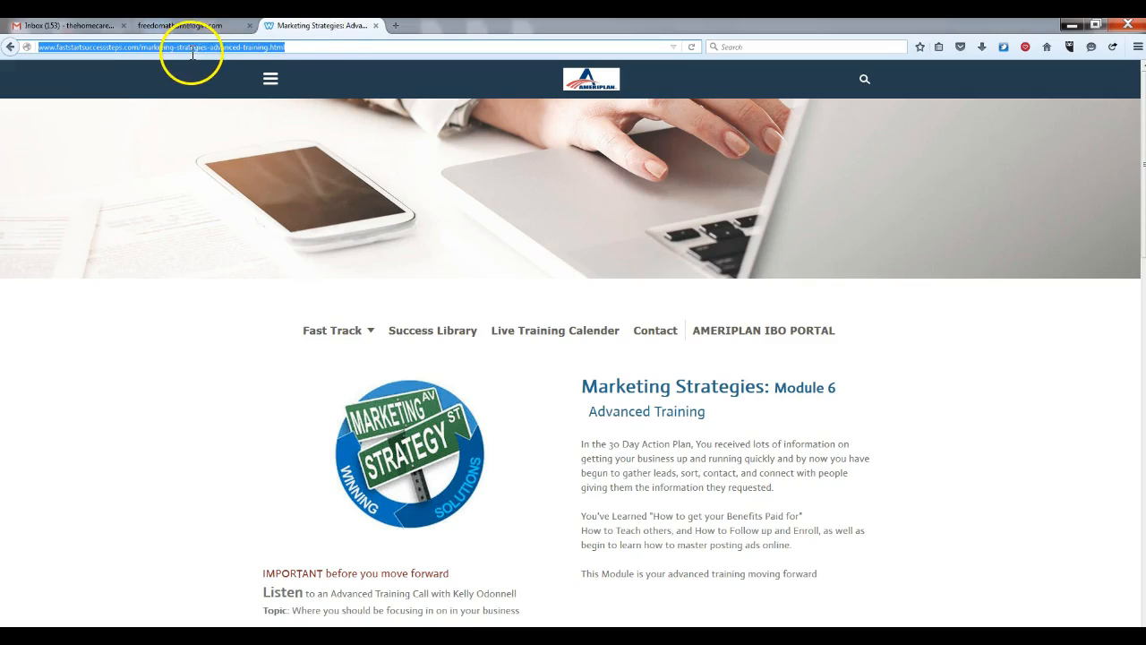
left_click(206, 28)
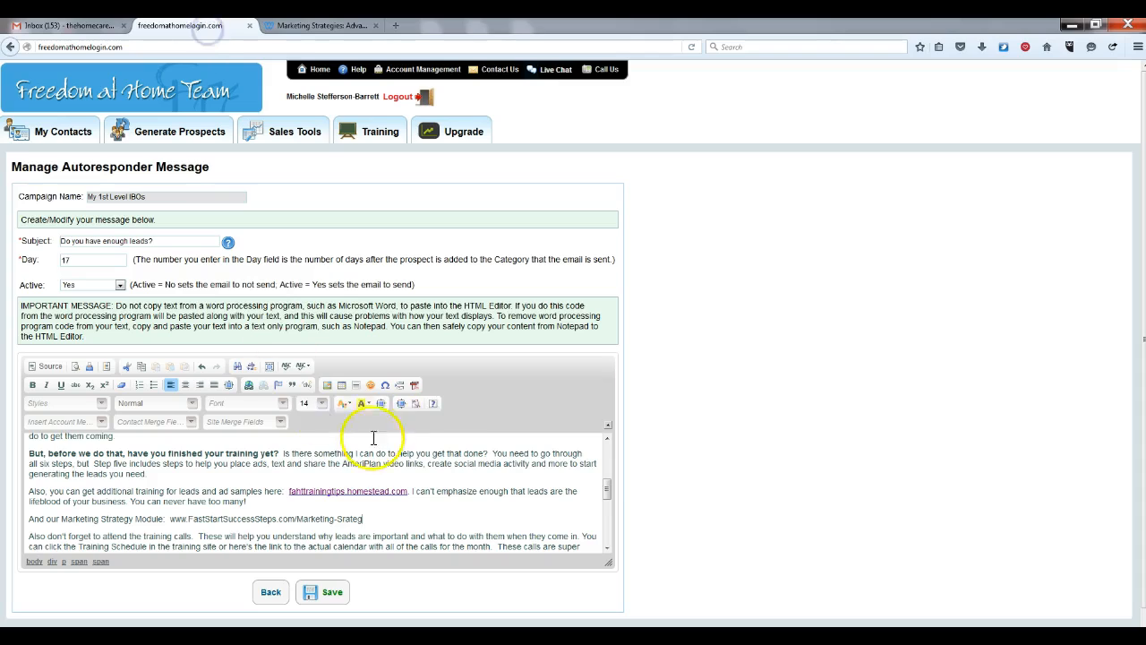
type("es-advanced")
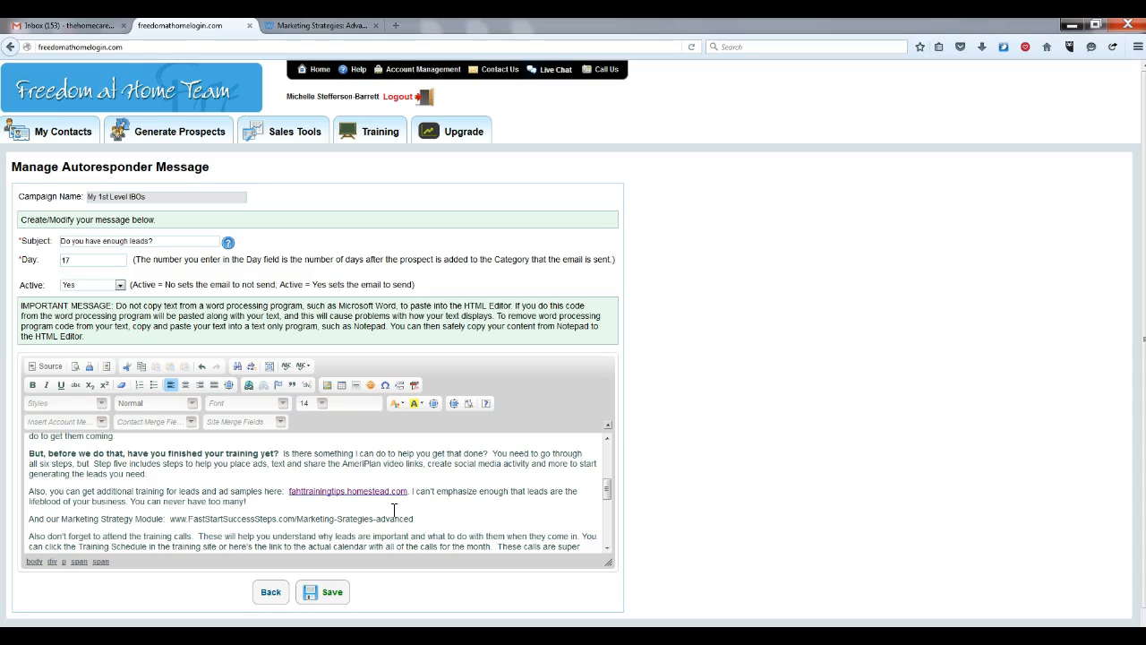
type("-training")
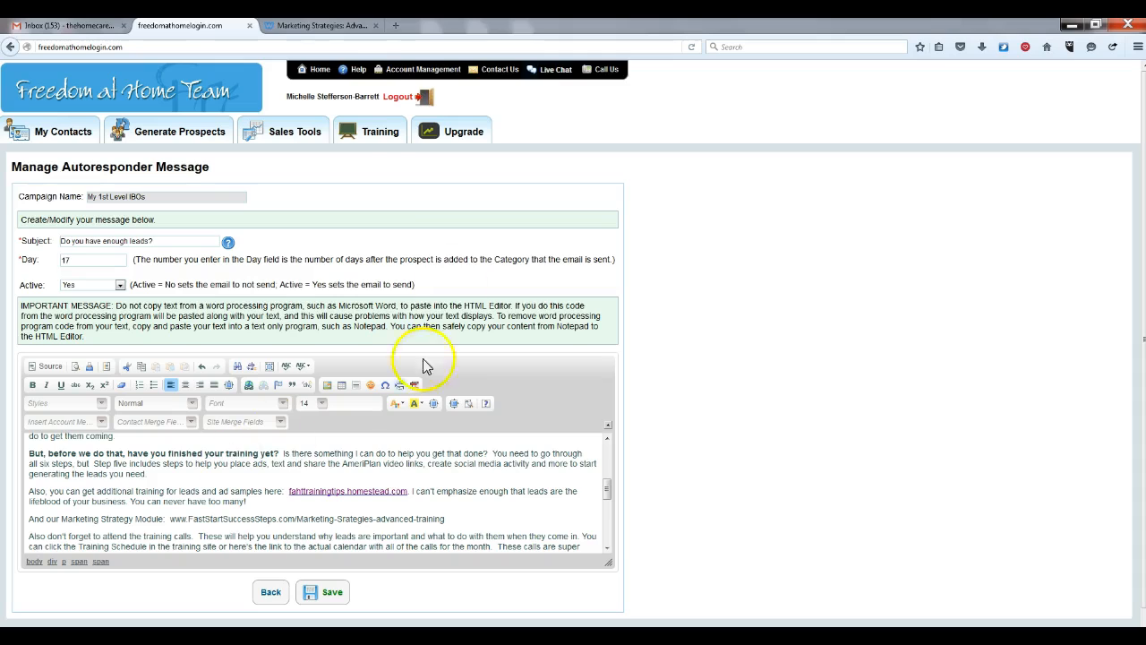
left_click(318, 25)
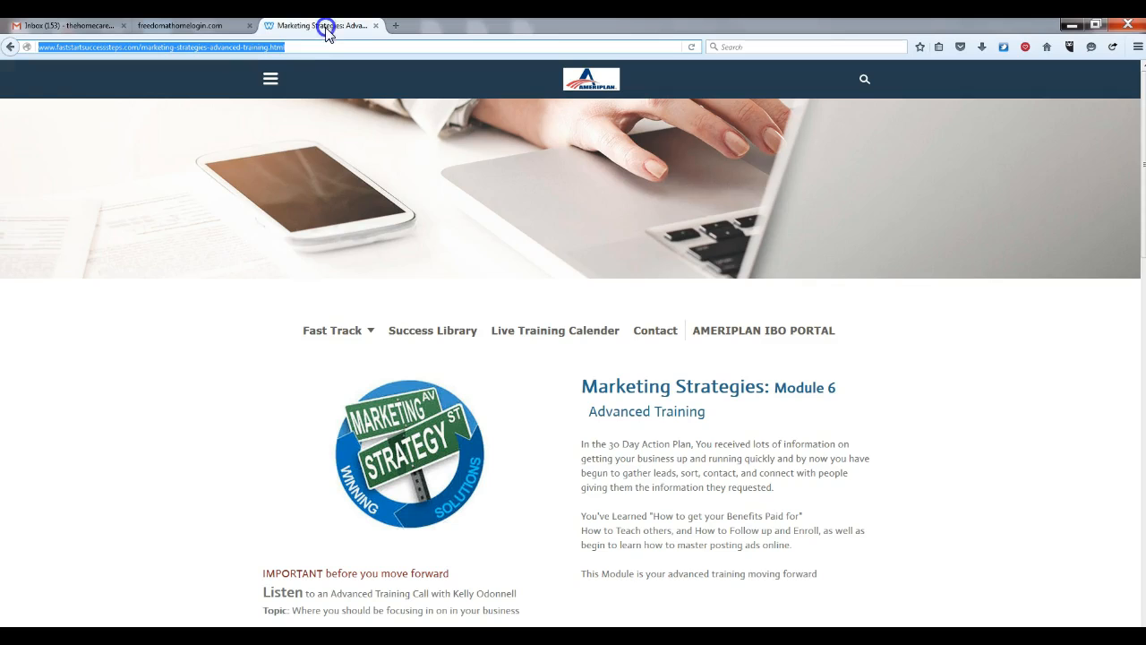
left_click(215, 25)
type(".h")
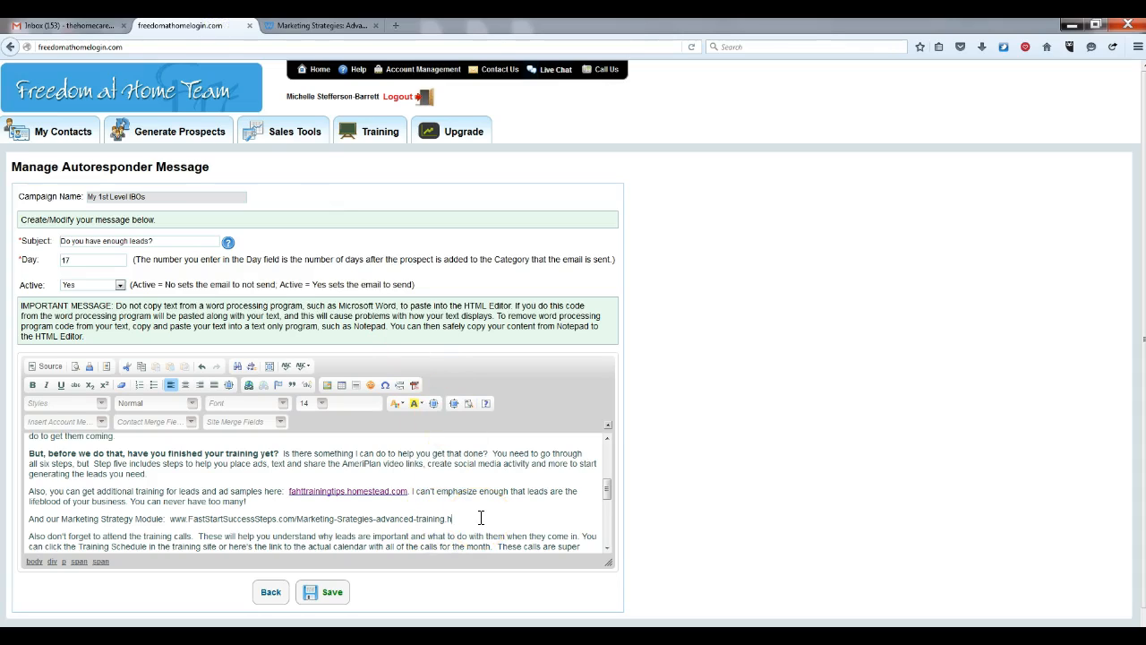
type("tml")
left_click(466, 518)
left_click_drag(467, 518, 170, 518)
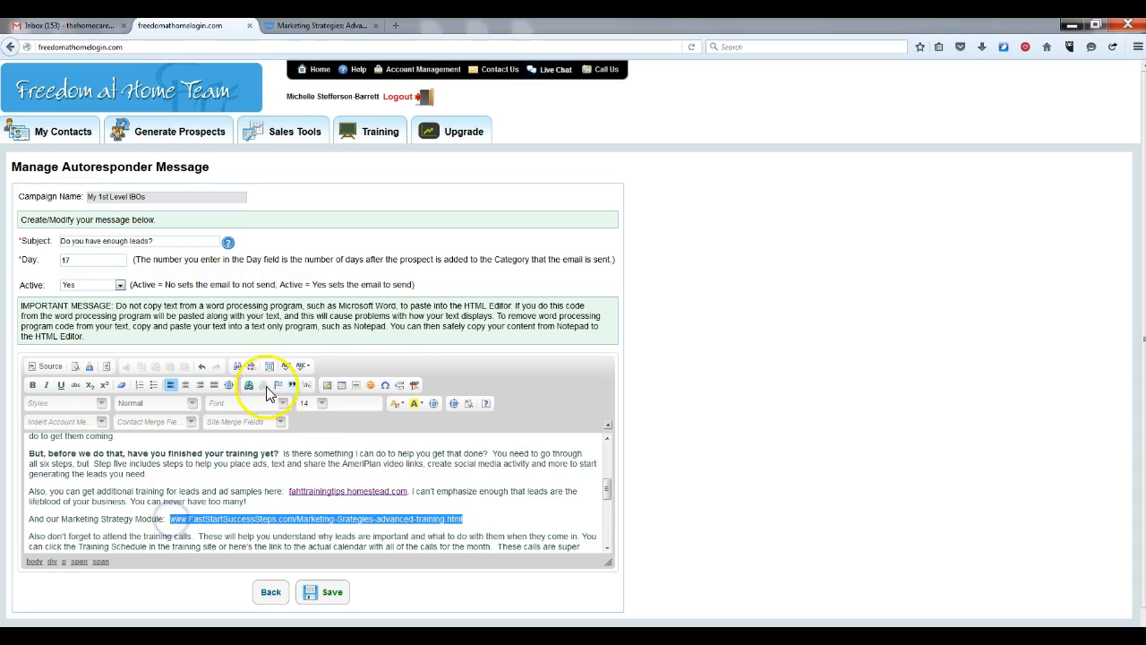
Link the selected address to the copied Module 6 page URL
left_click(247, 385)
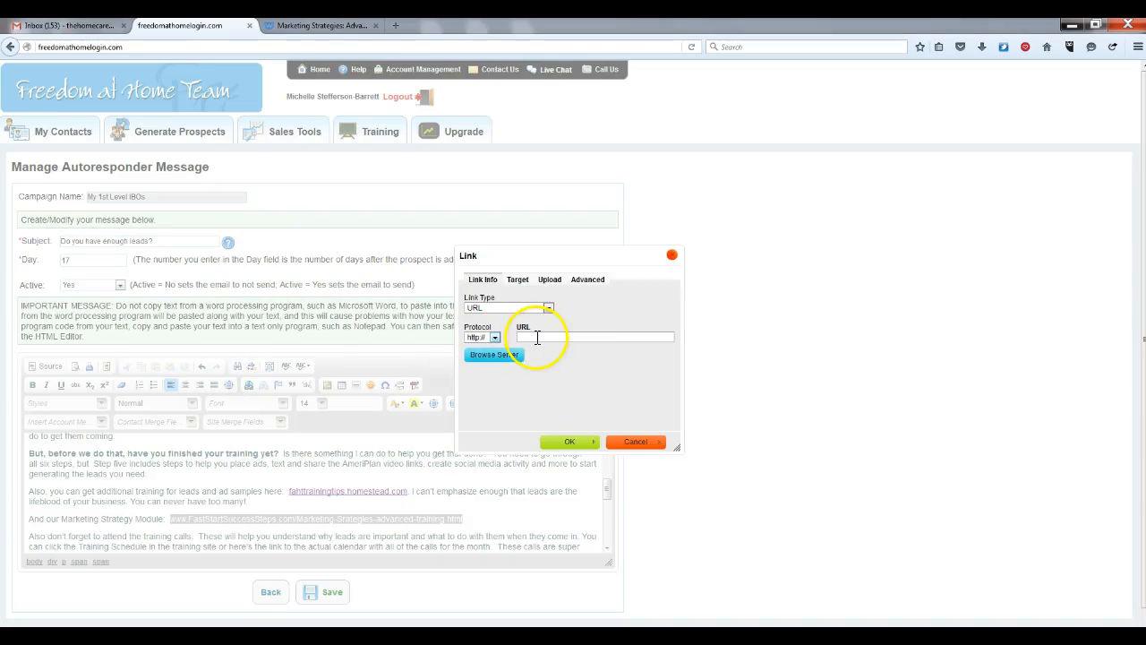
right_click(535, 333)
left_click(564, 391)
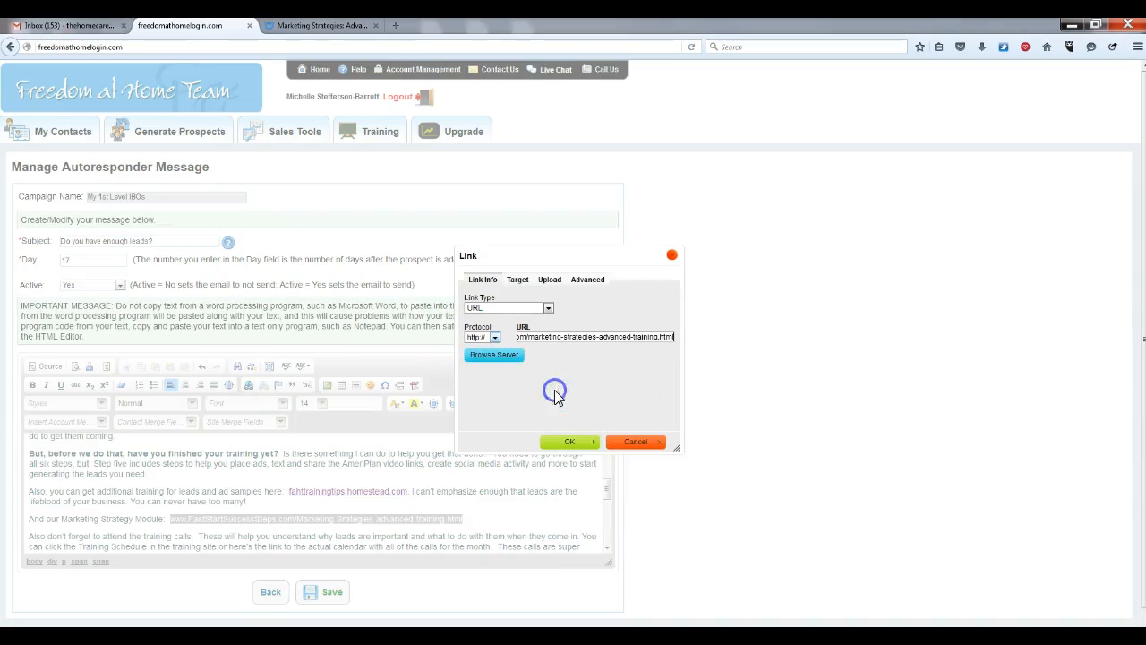
left_click(571, 445)
left_click(505, 523)
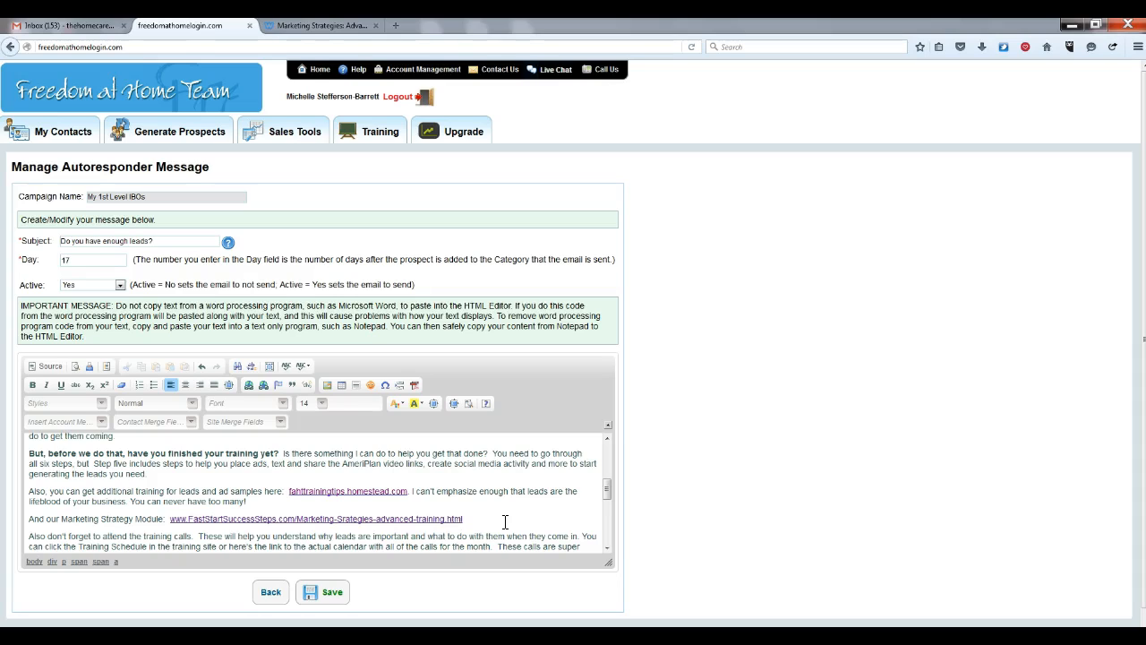
Bold the 'And our Marketing Strategy Module:' label
left_click_drag(167, 520, 21, 517)
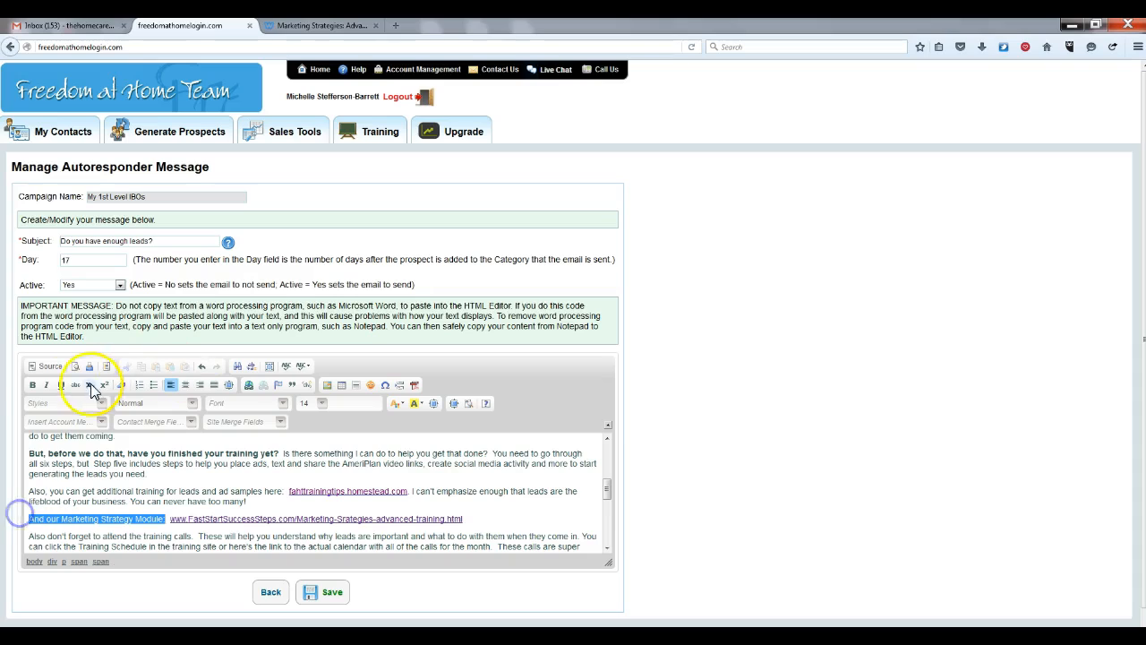
left_click(32, 385)
left_click(512, 521)
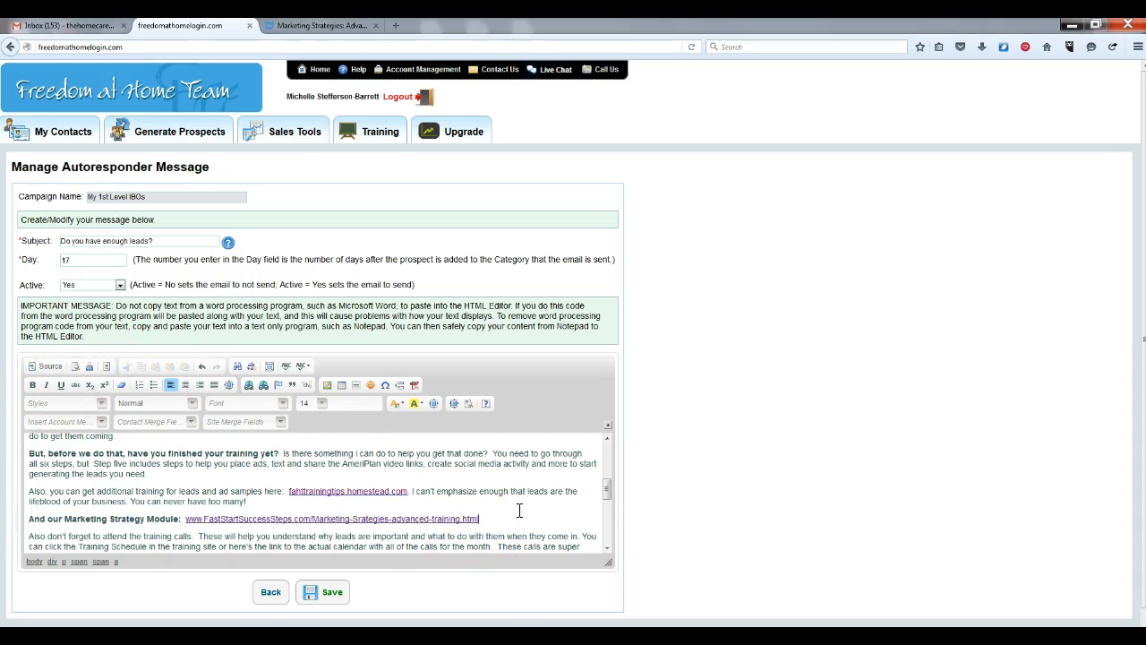
left_click_drag(607, 490, 383, 609)
Save the Day 17 message, view list pages 2 and 1, then go to Gmail
left_click(322, 595)
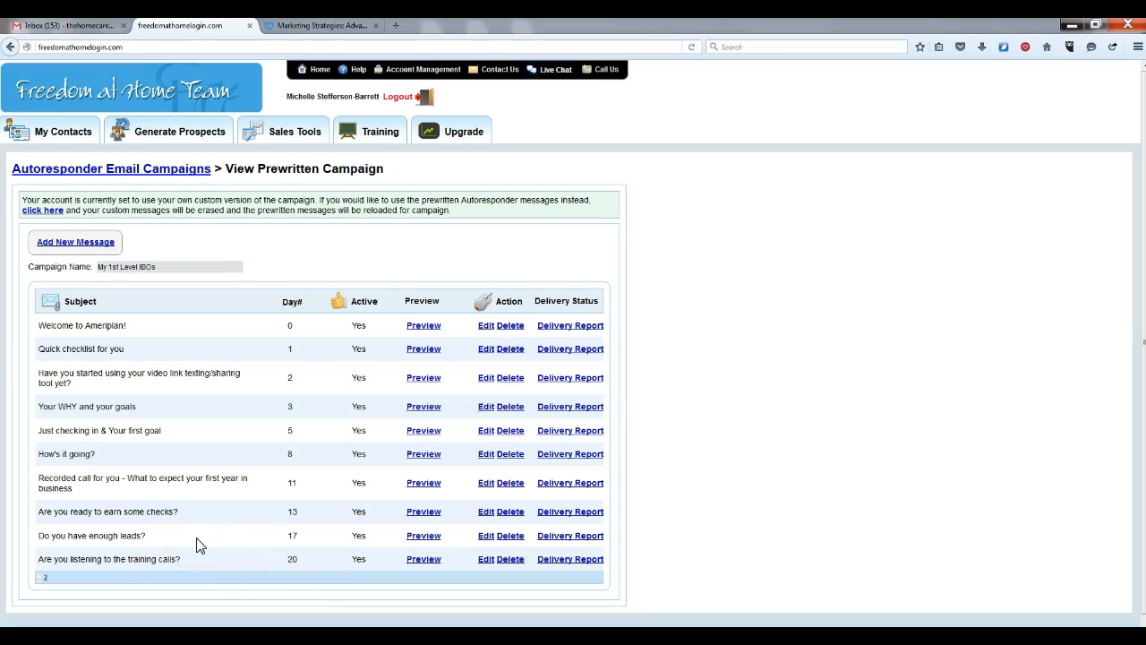
left_click(49, 580)
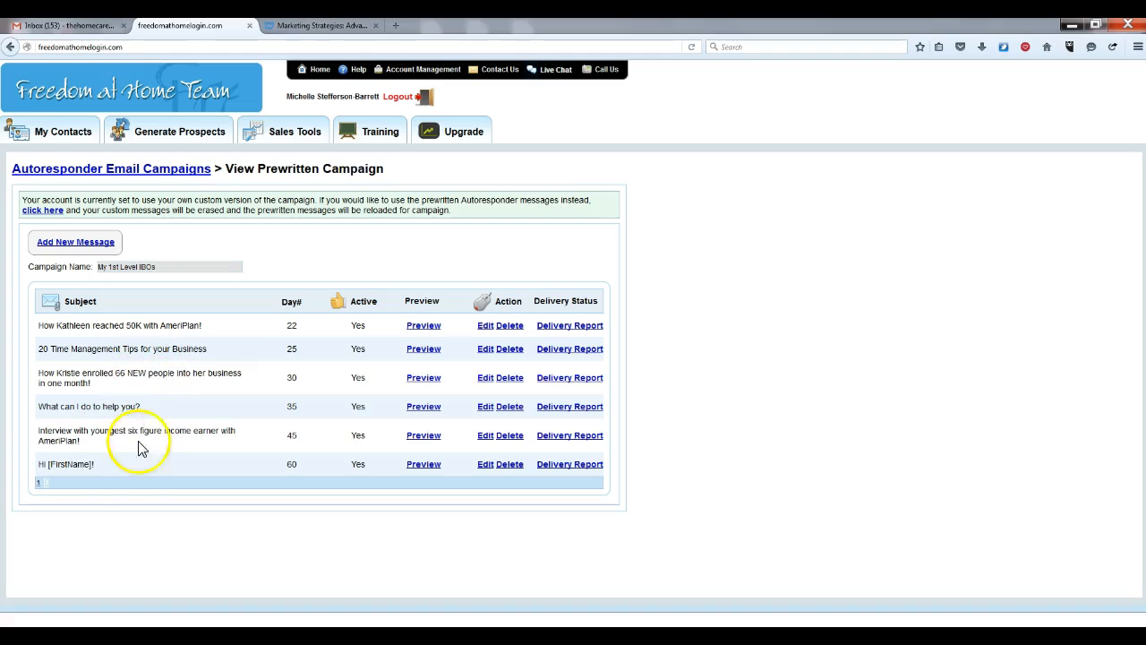
left_click(38, 485)
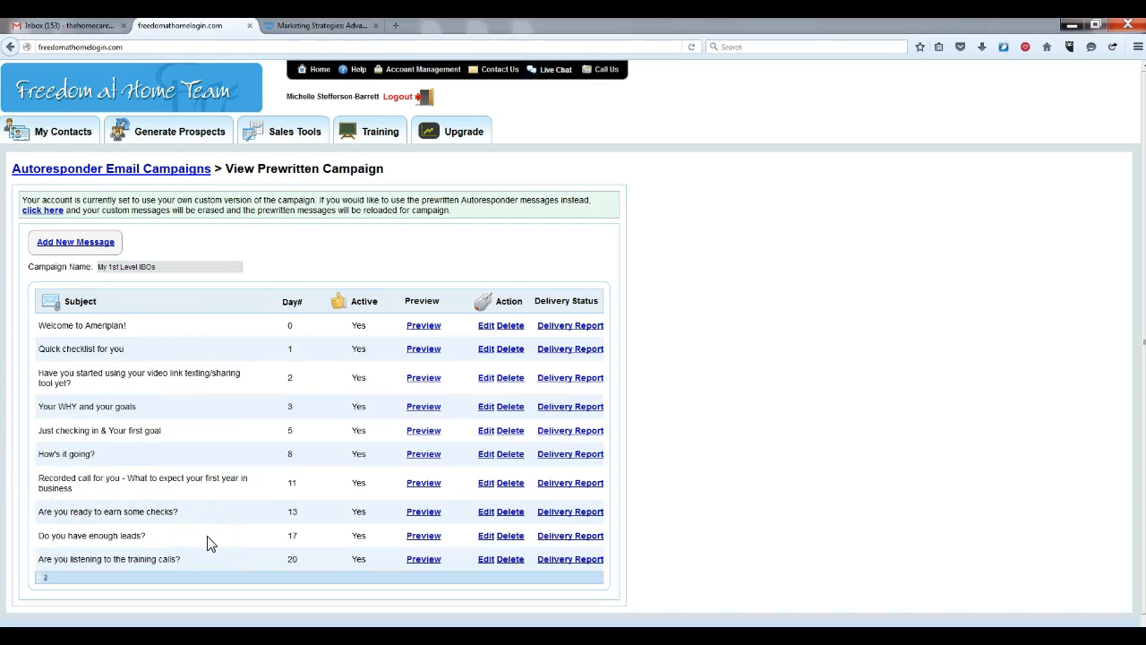
left_click(85, 25)
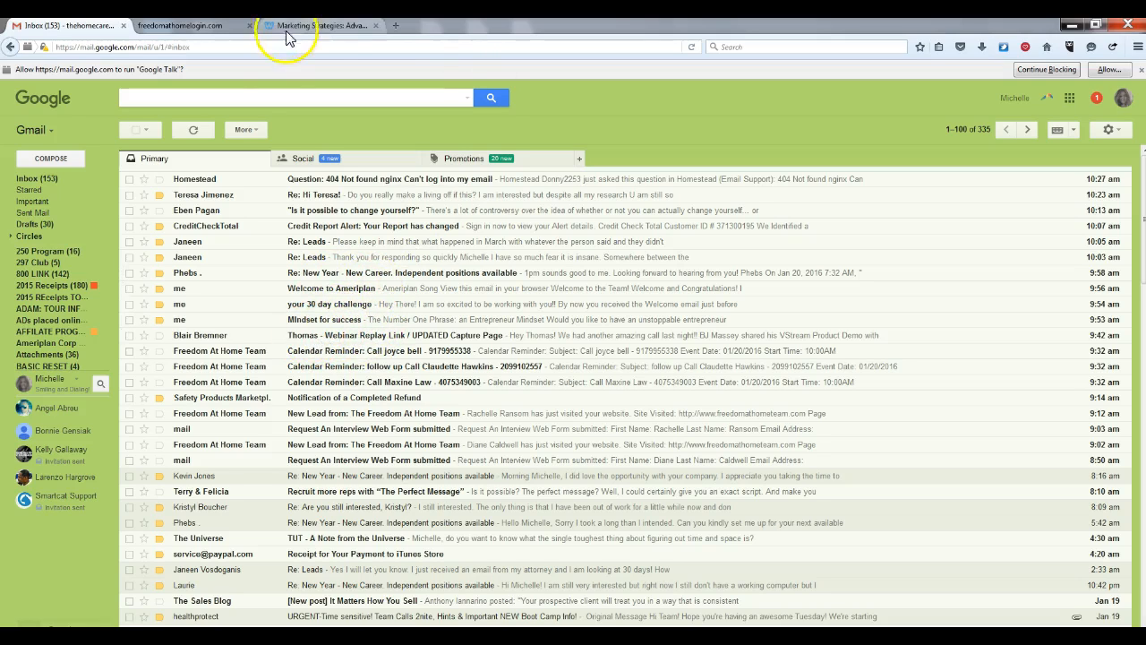
Switch back to the freedomathomelogin.com tab with the My 1st Level IBOs message list
left_click(214, 32)
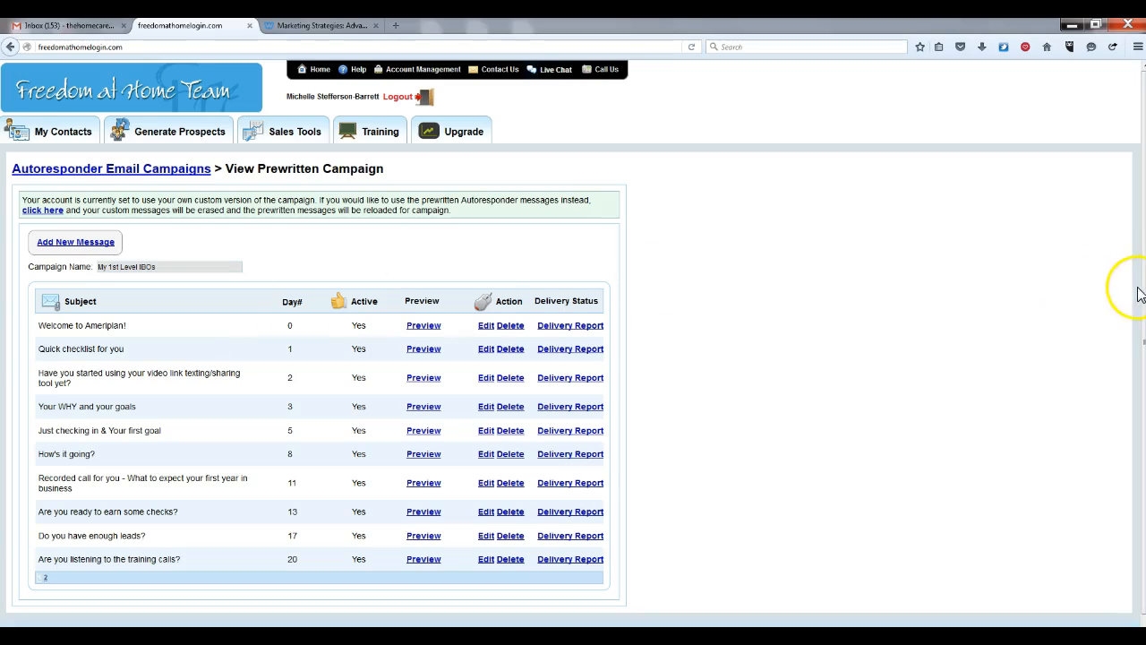
Return from the My 1st Level IBOs messages to the Autoresponder Email Campaigns list
left_click_drag(1143, 289, 1141, 309)
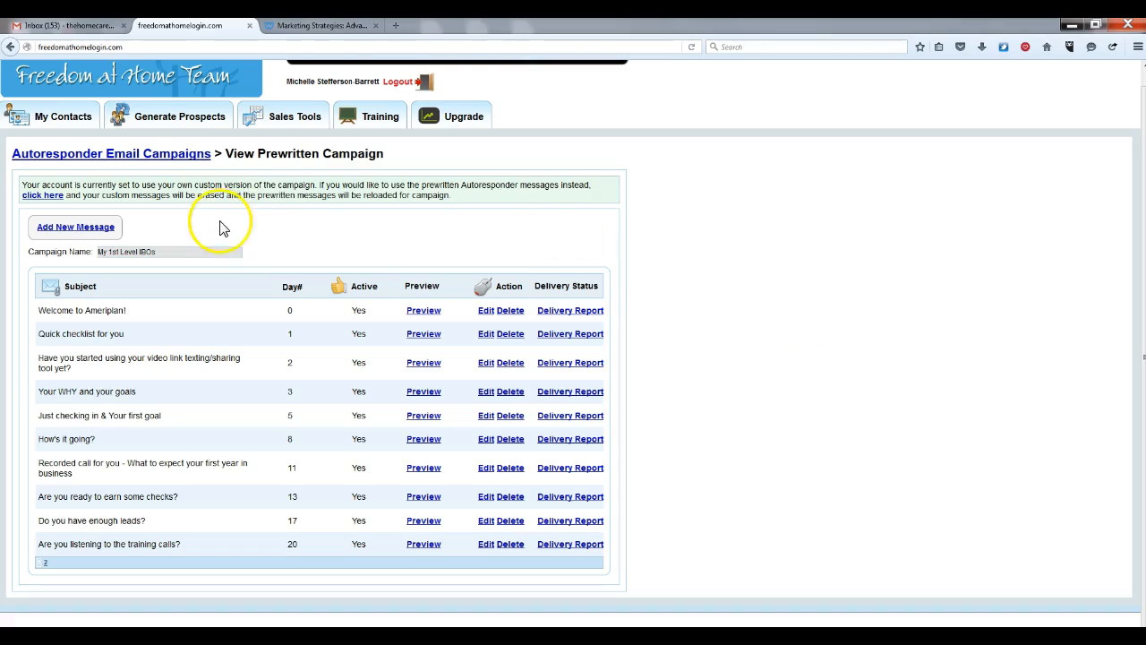
left_click(155, 158)
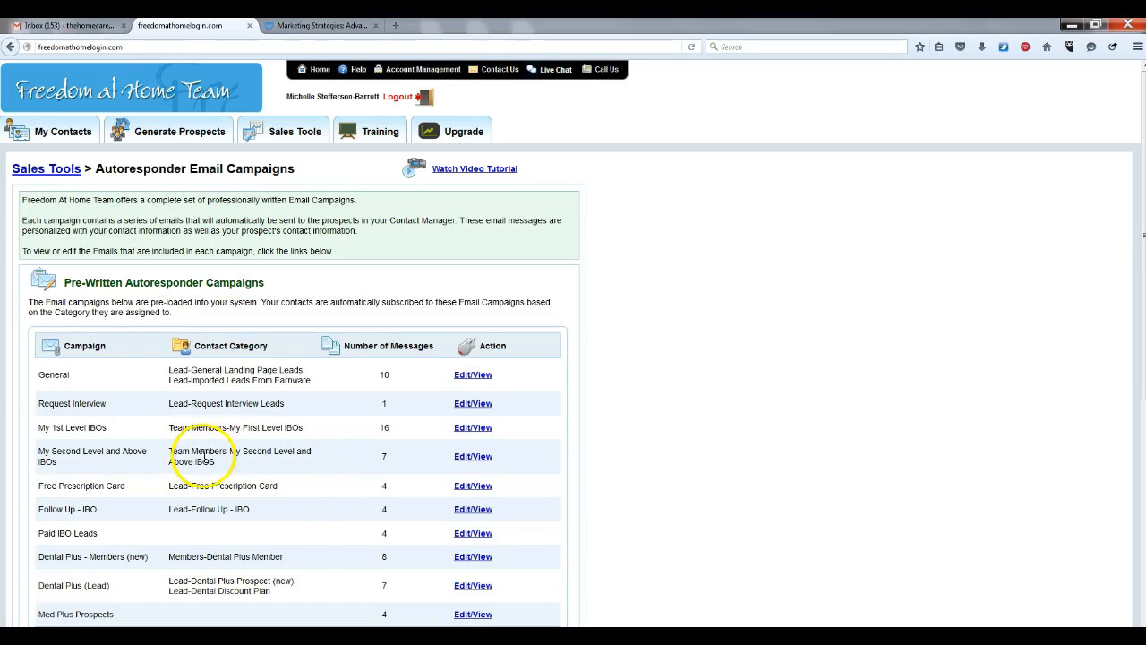
left_click(464, 459)
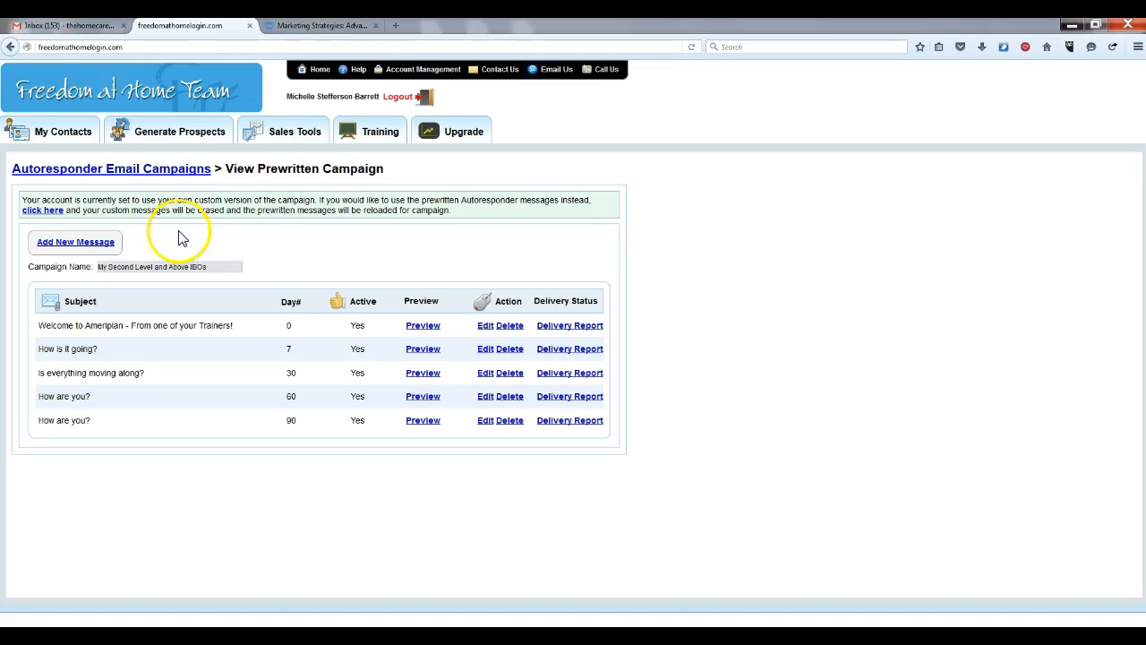
left_click(139, 171)
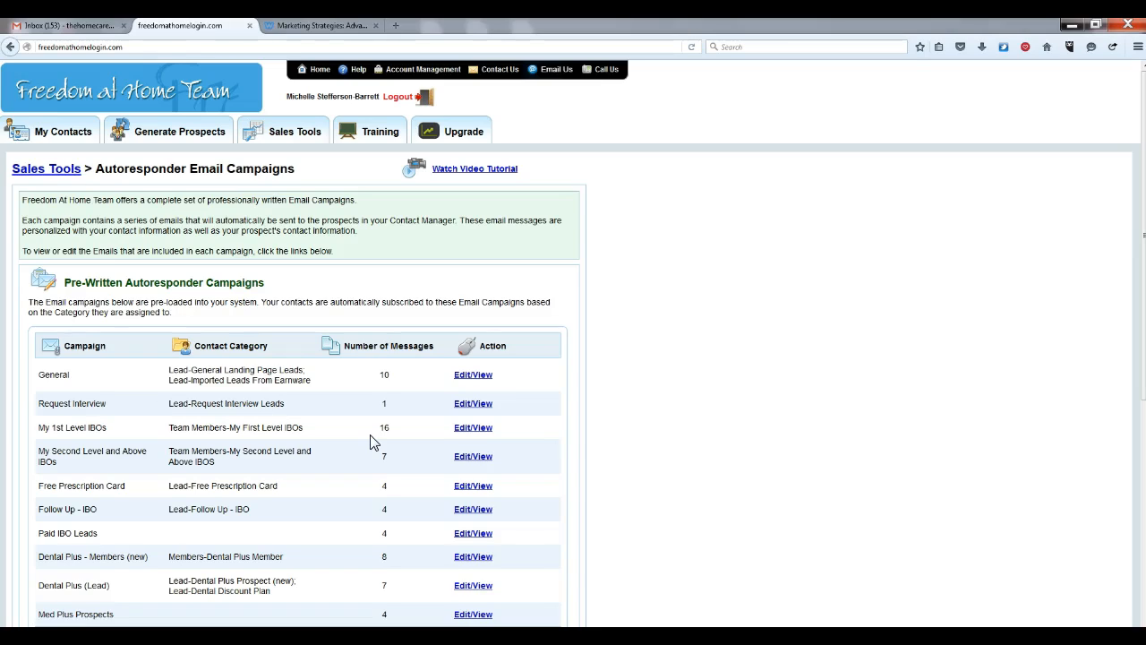
Open My Contacts and list the New Leads (page 1 of 39), scrolling through them
left_click(57, 136)
left_click(61, 135)
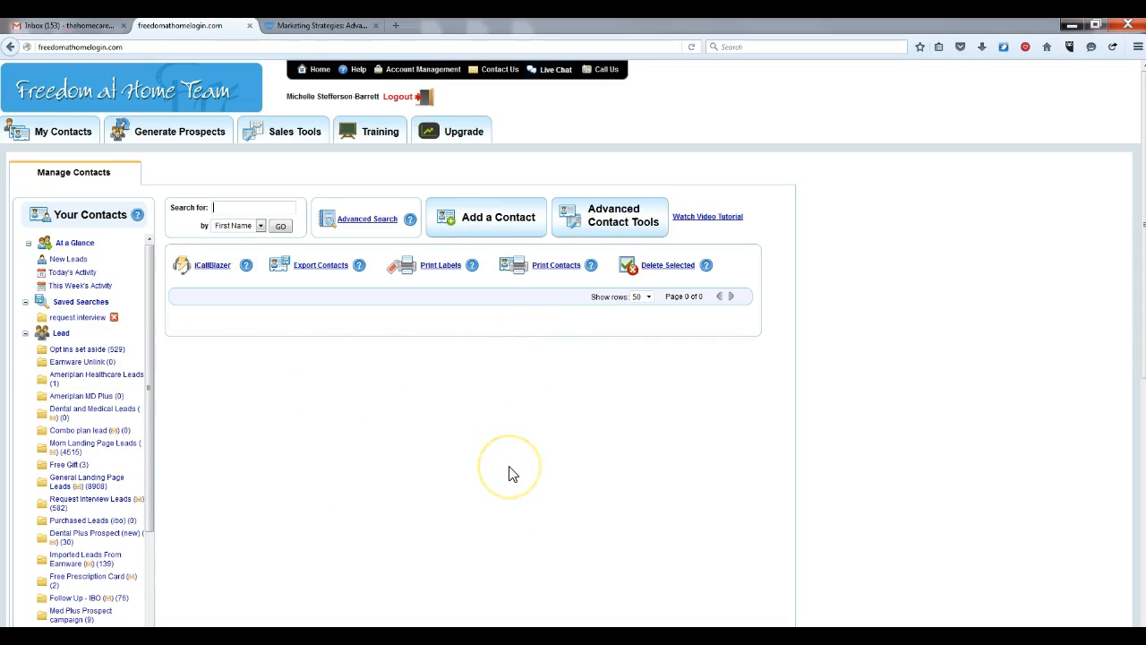
left_click(75, 260)
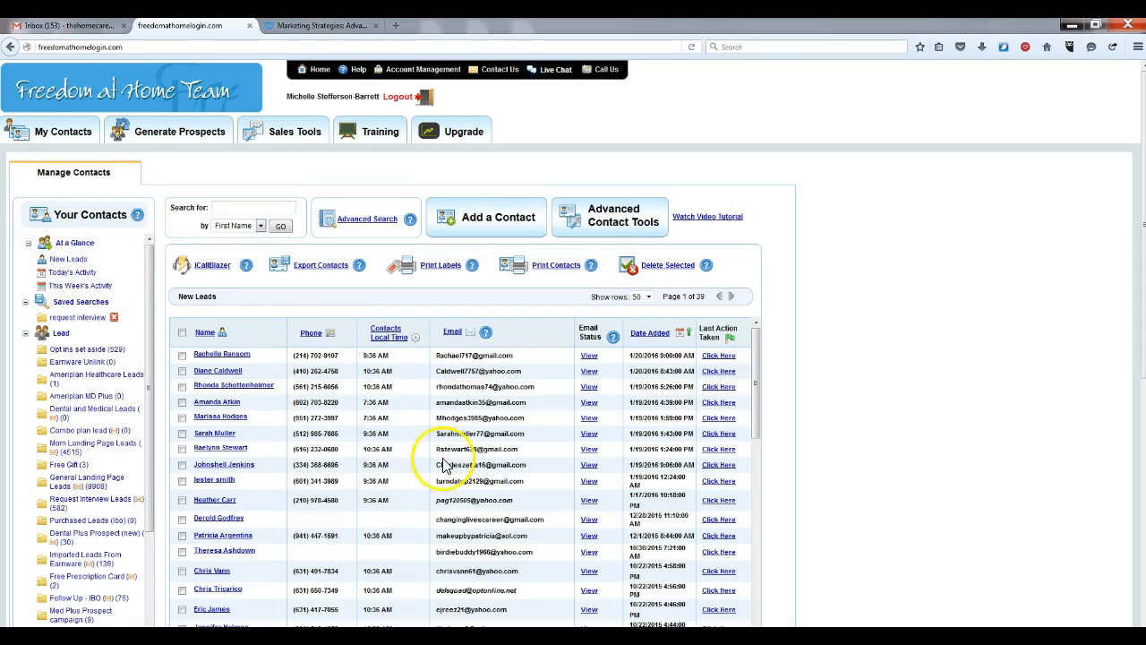
left_click_drag(756, 386, 757, 392)
left_click_drag(758, 403, 764, 371)
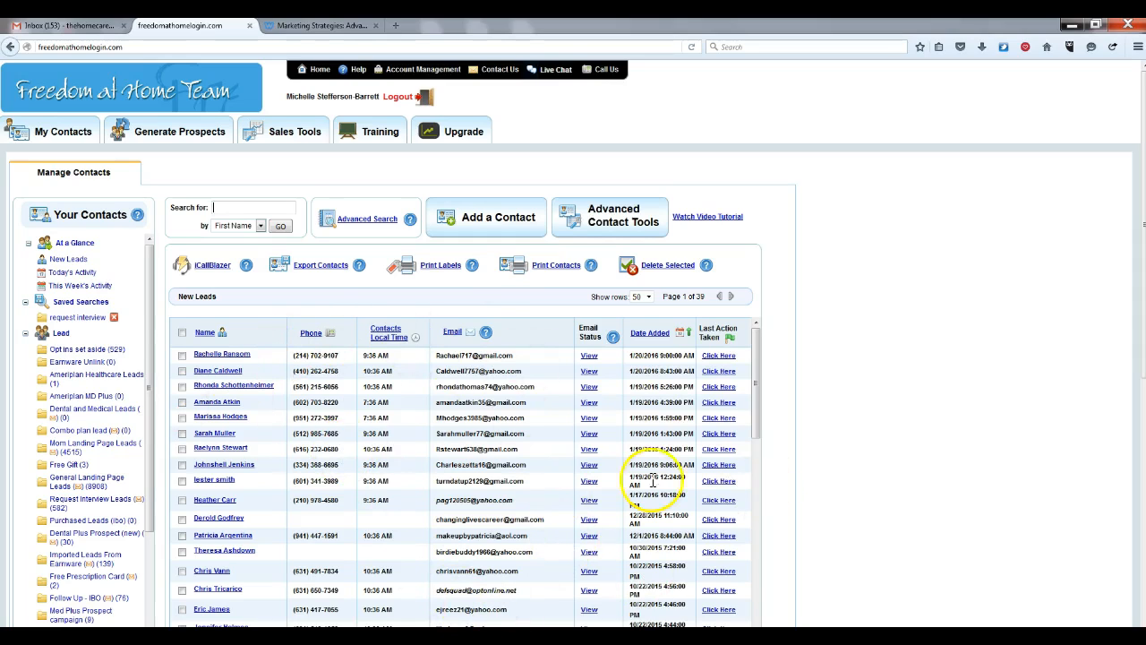
left_click_drag(757, 398, 755, 432)
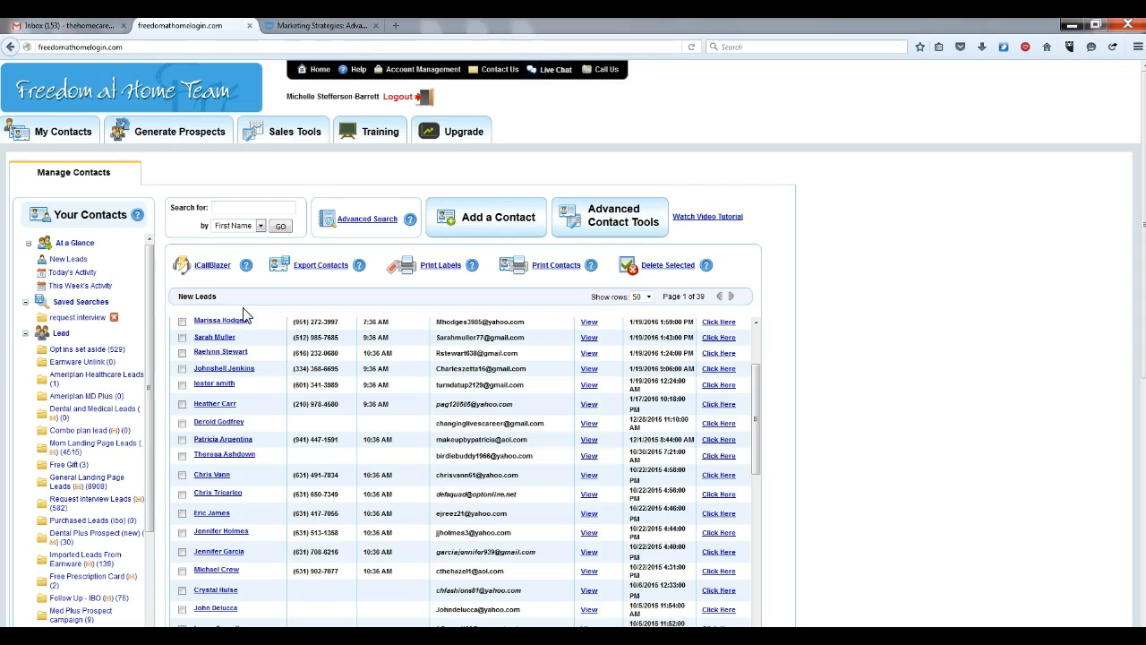
Search contacts for the lead's first name from the suggestions, returning 22 records
type("in")
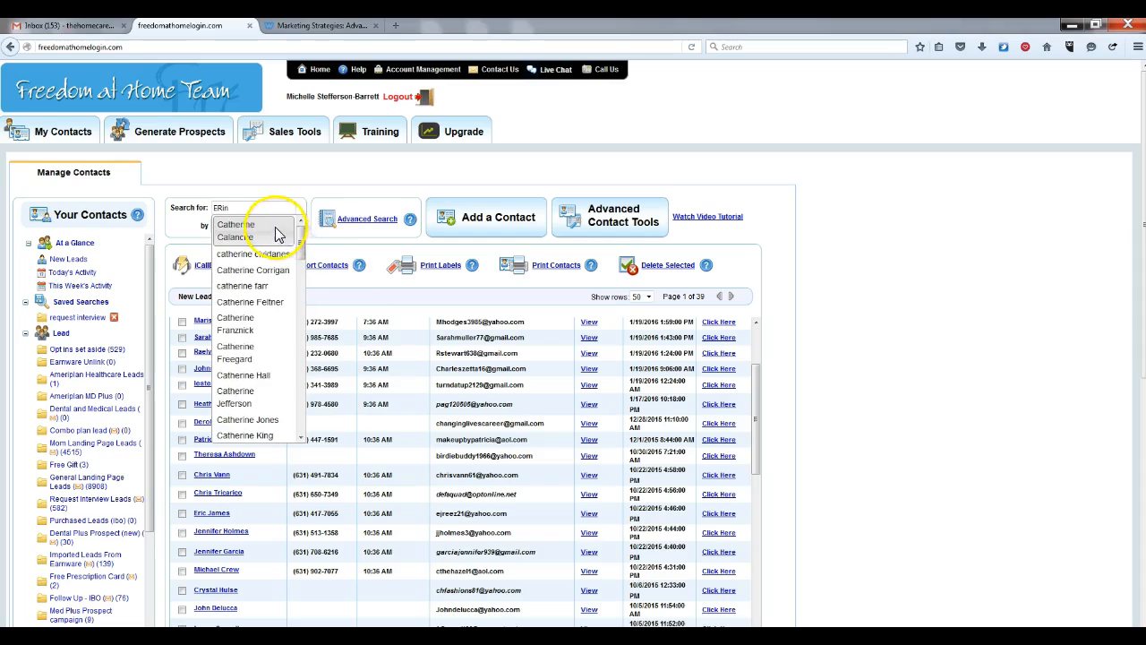
key("BackSpace")
key("BackSpace")
key("BackSpace")
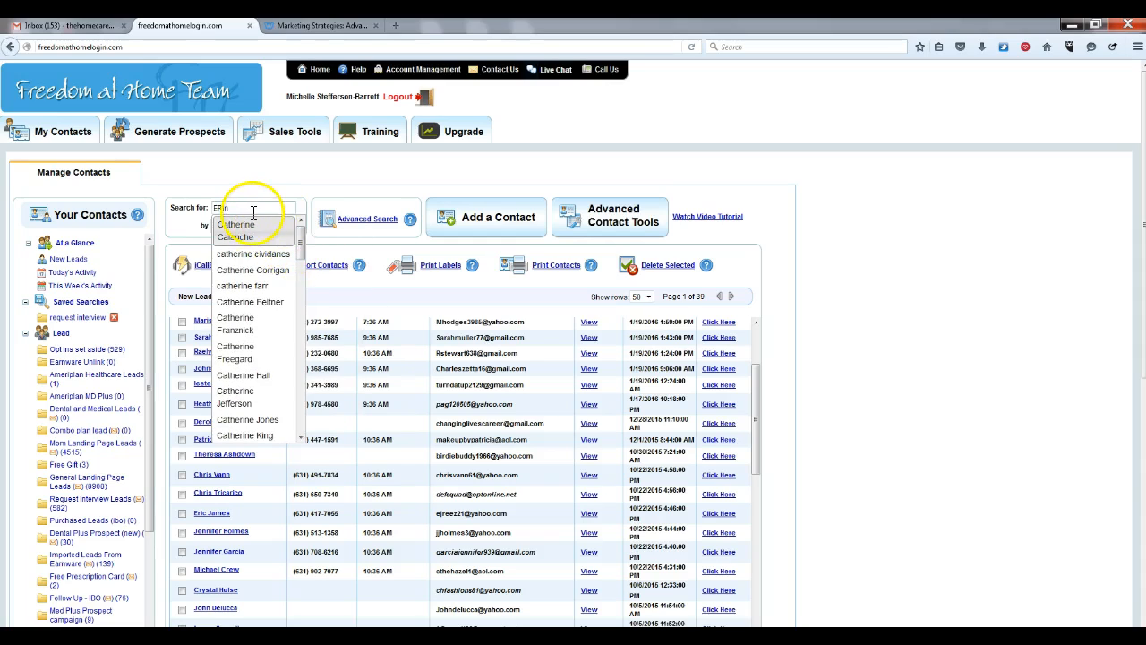
type("rin")
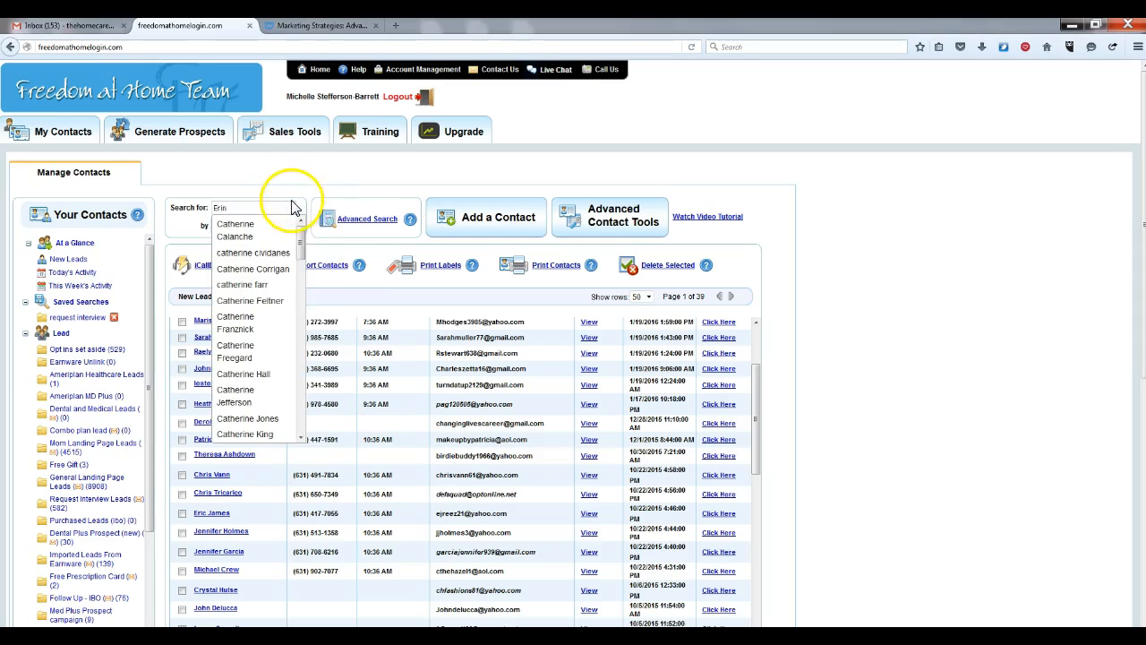
left_click(301, 260)
left_click_drag(301, 260, 299, 300)
left_click(238, 301)
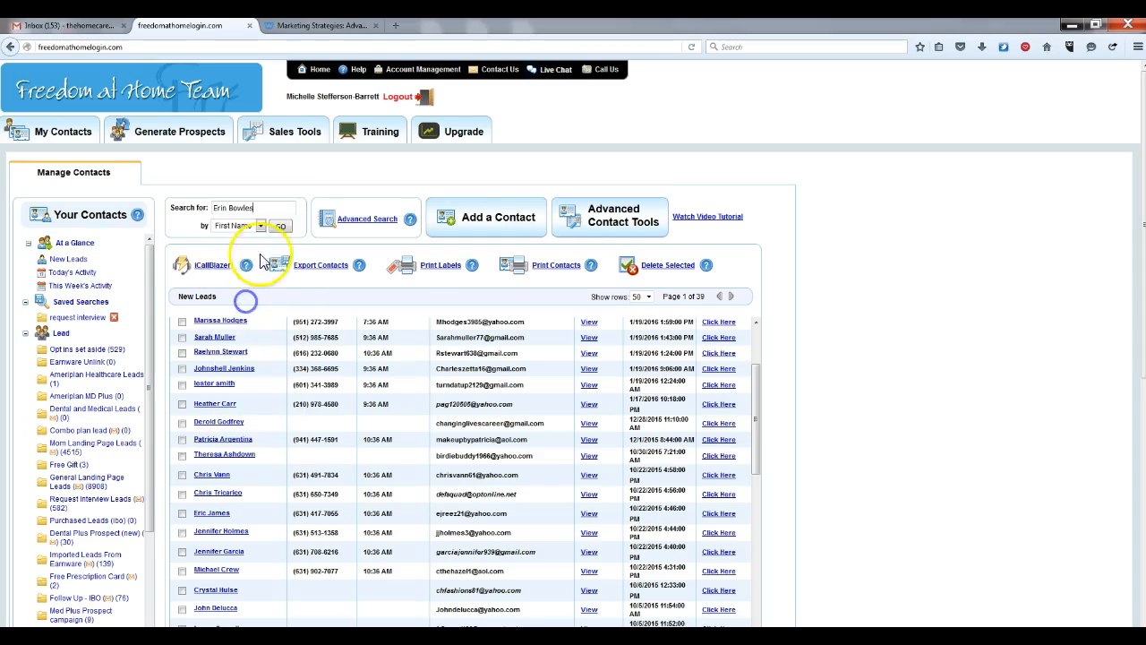
left_click(281, 226)
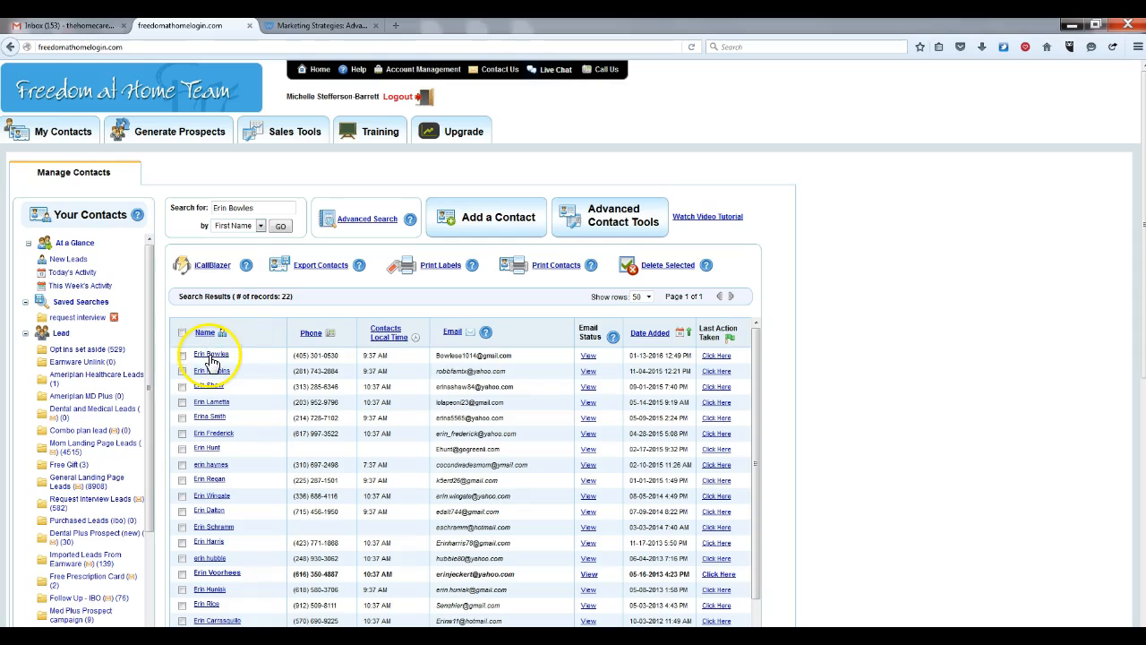
Open the found contact's record and save its Contact Interest category as My First Level IBOs
left_click(211, 358)
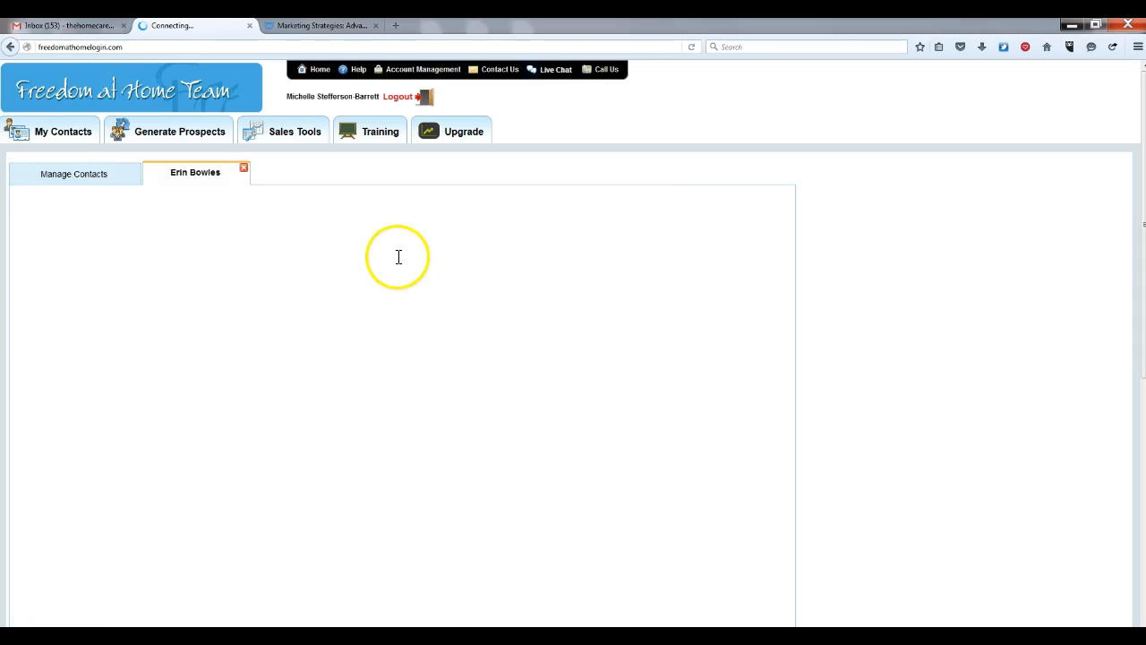
left_click(356, 264)
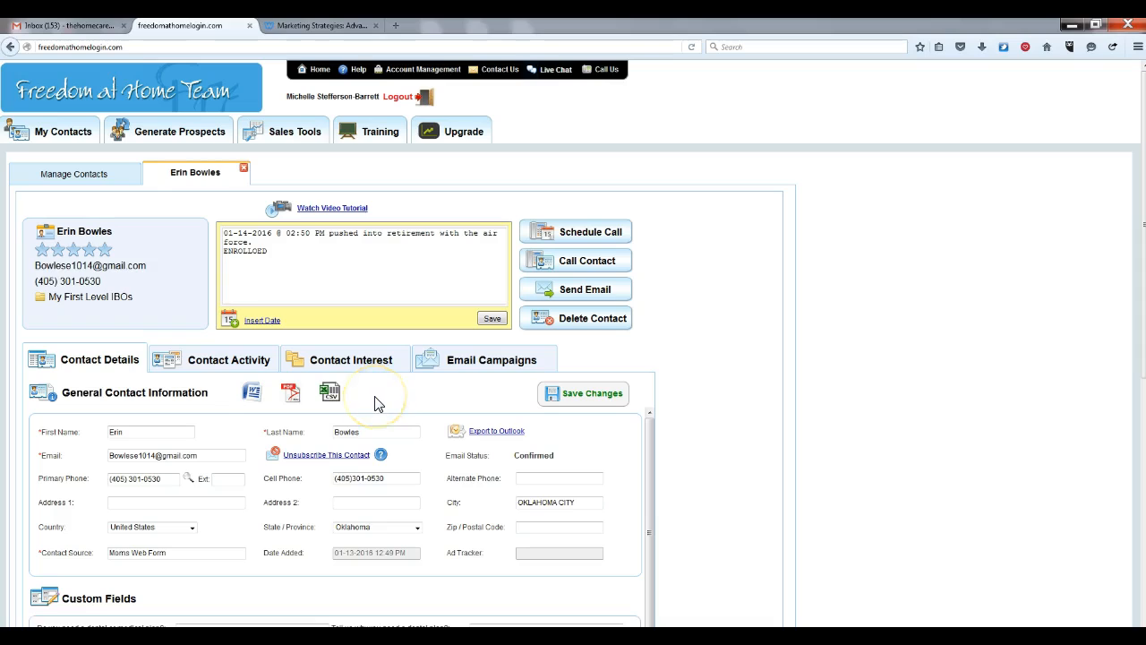
left_click(362, 360)
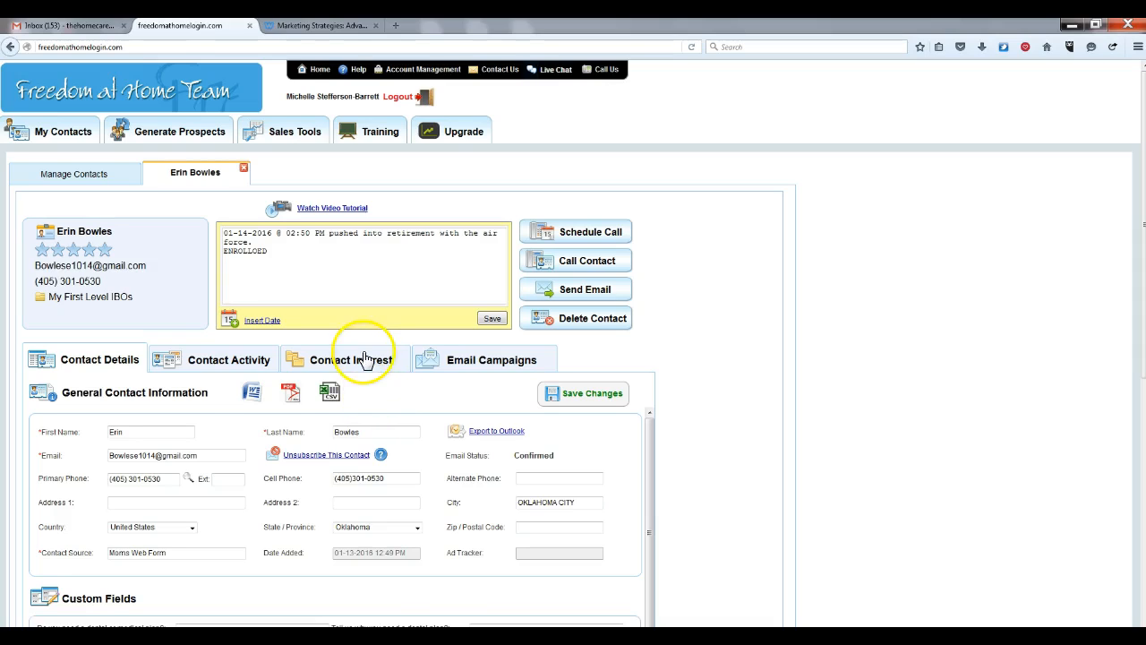
left_click(364, 368)
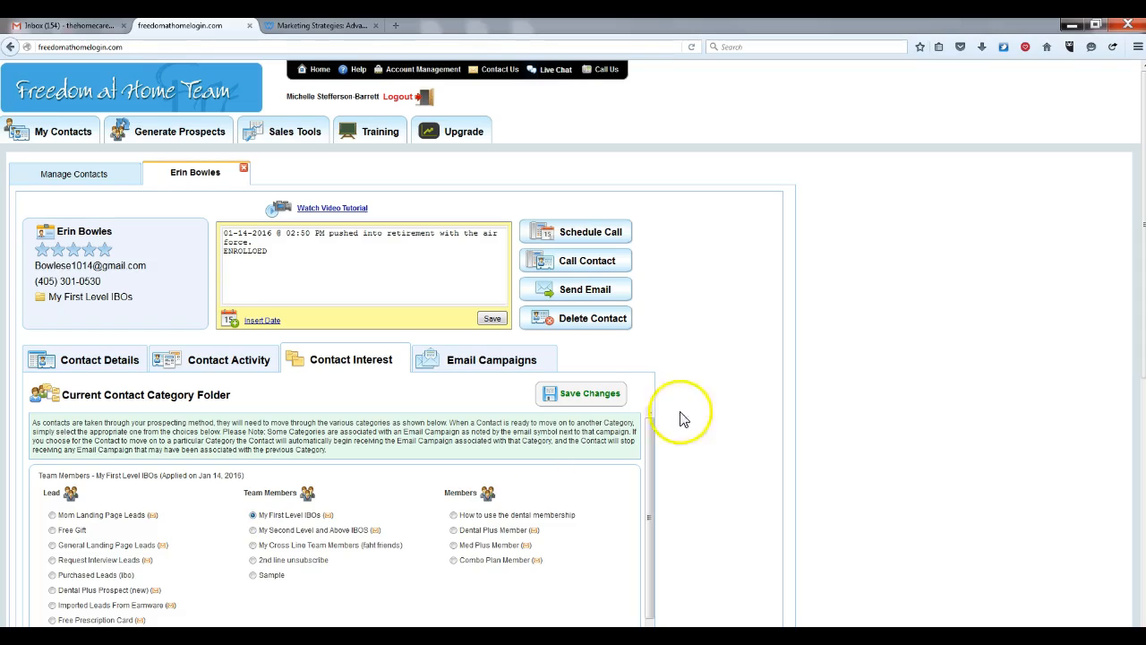
left_click(588, 400)
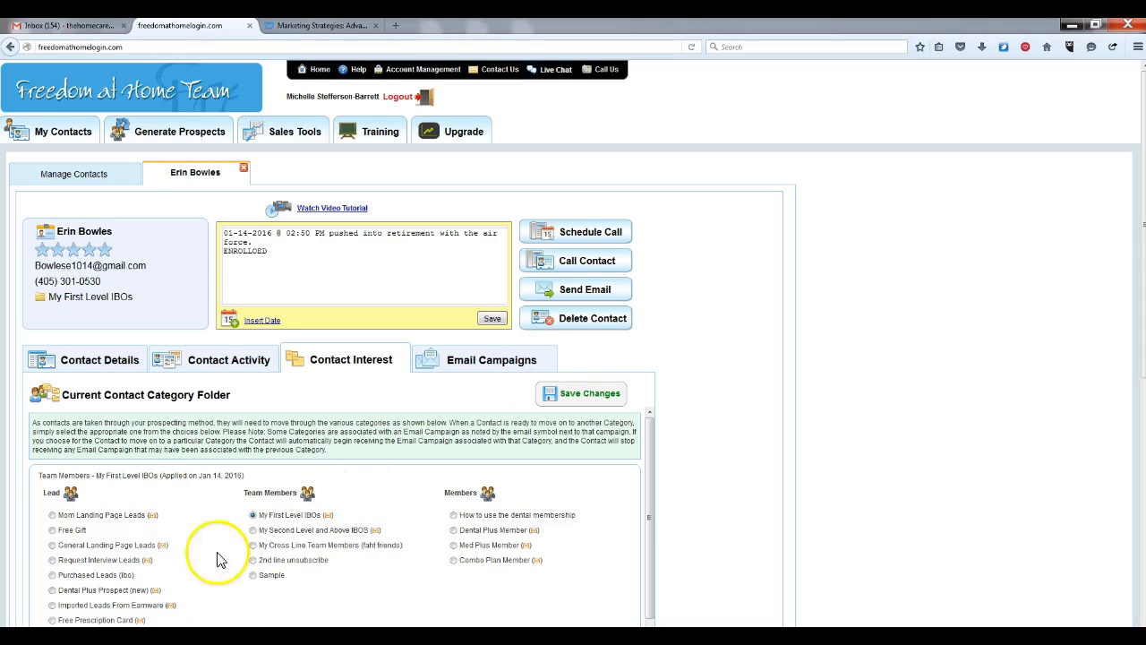
Add the Dental Plus - Members (new) campaign to the contact's Email Campaigns
left_click(481, 365)
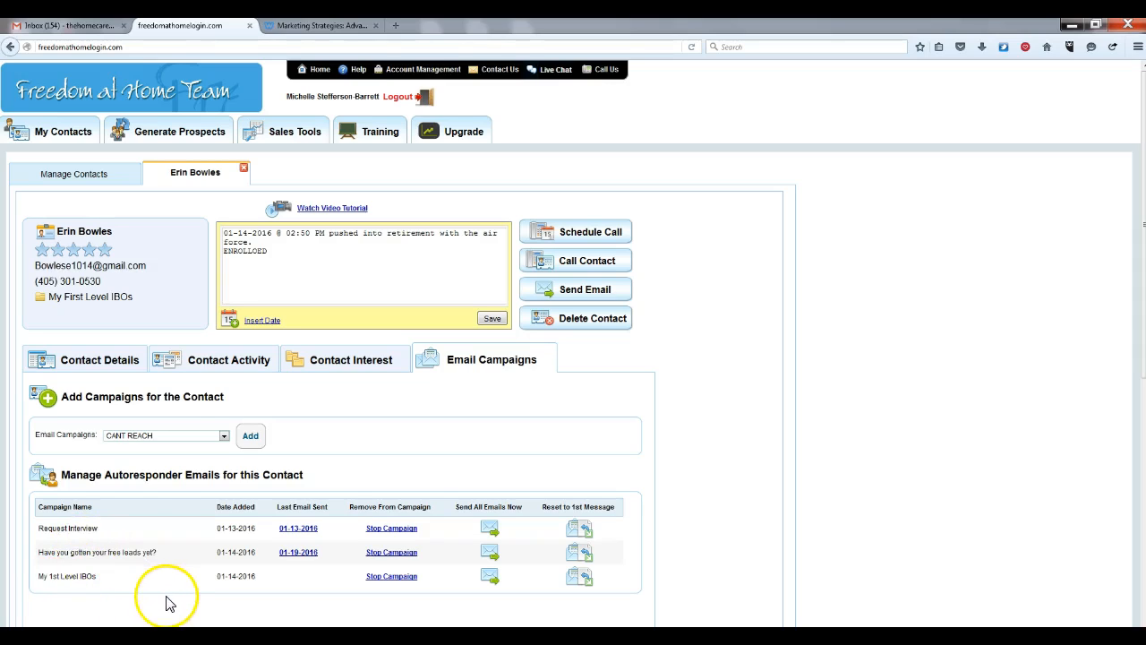
left_click(224, 436)
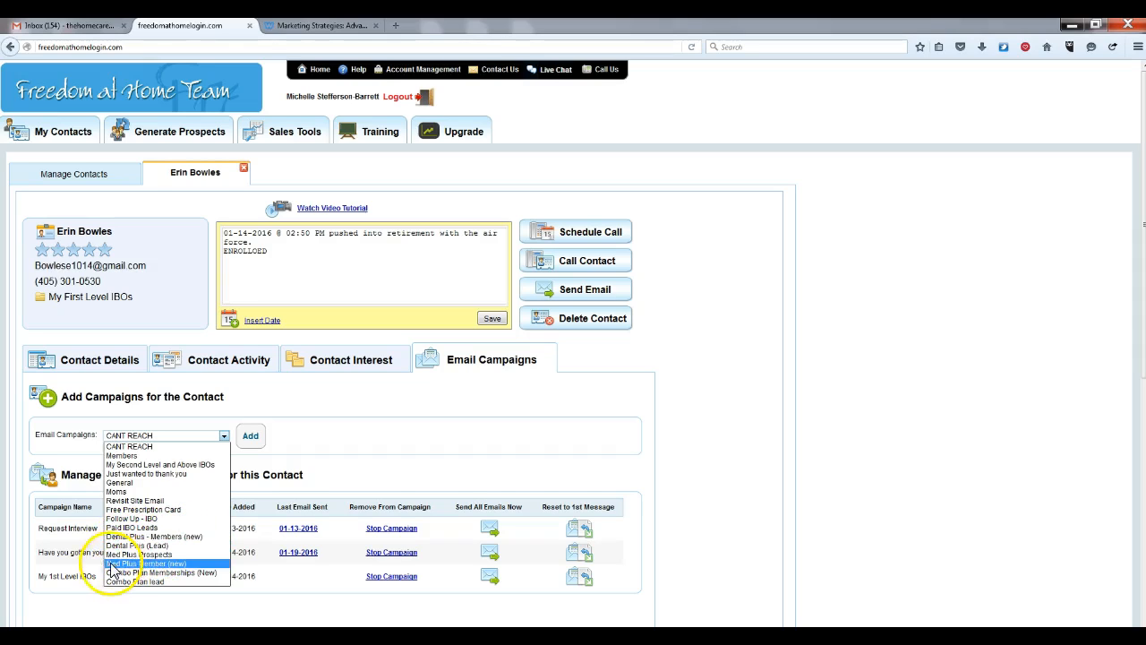
left_click(174, 537)
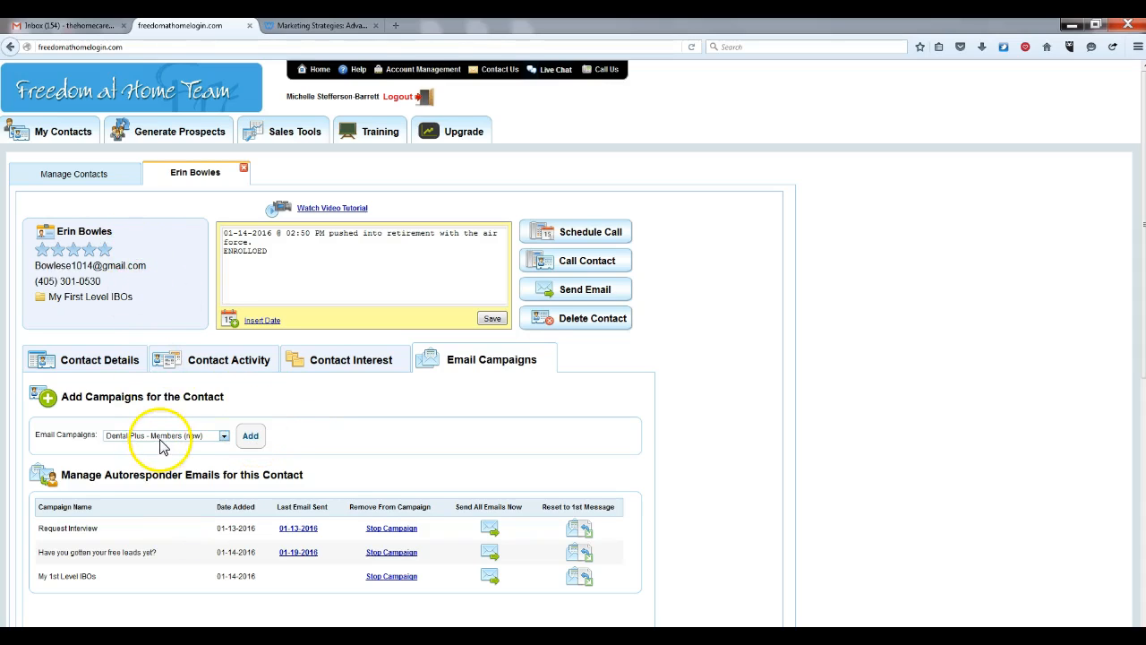
left_click(251, 439)
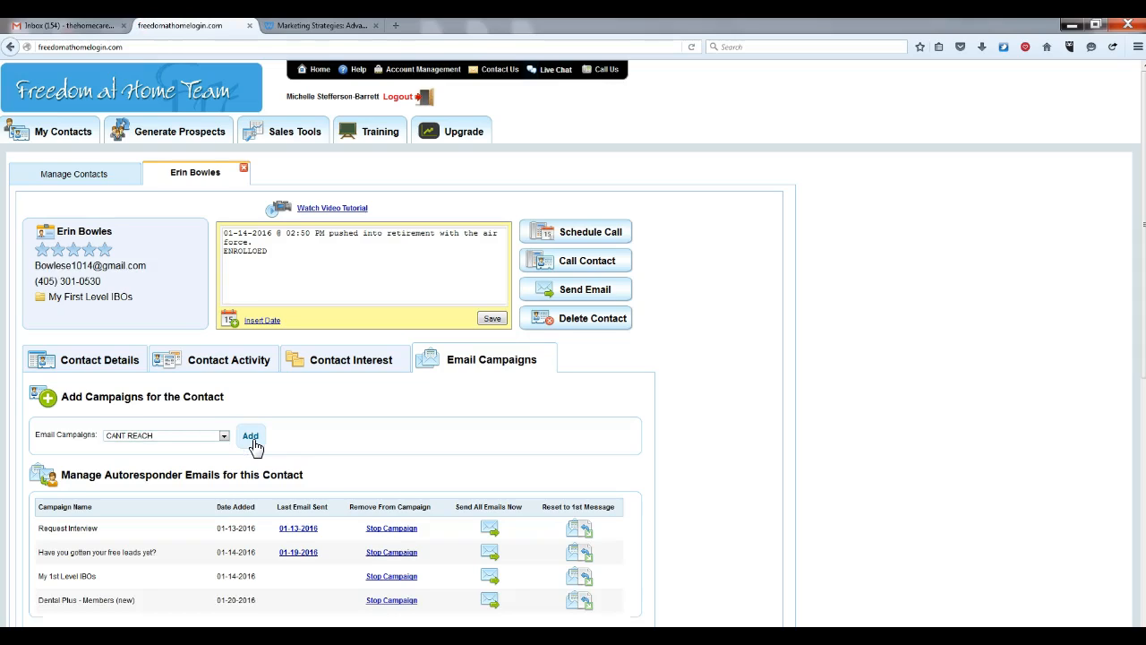
left_click(345, 434)
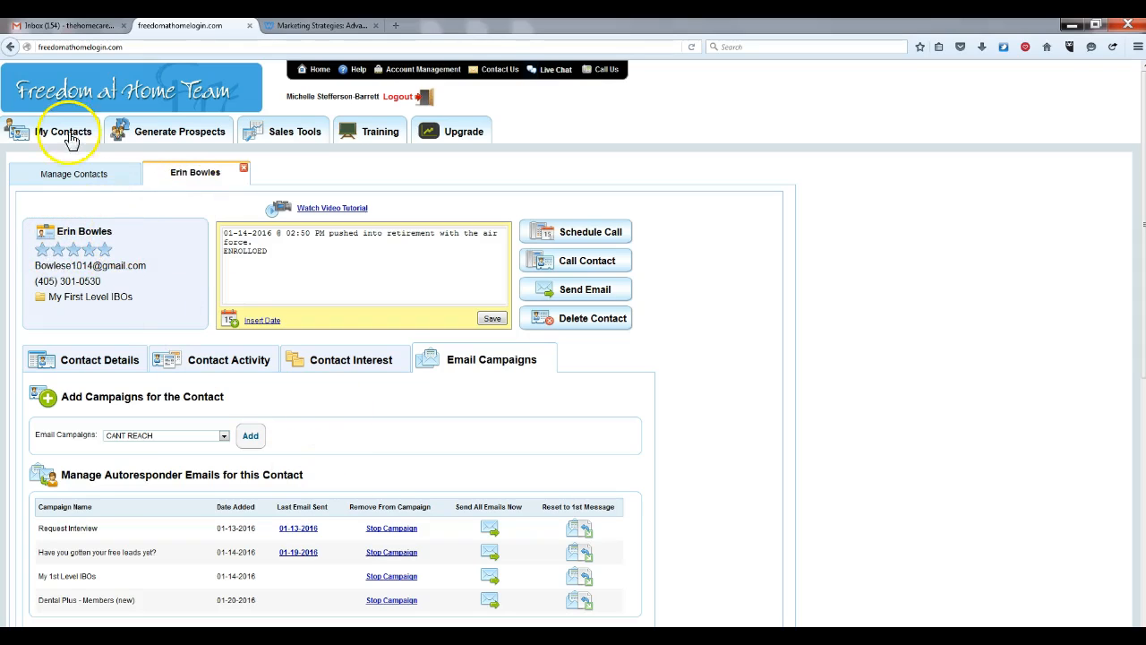
Go via Sales Tools to Autoresponder Email Campaigns and view My Second Level and Above IBOs messages
left_click(302, 142)
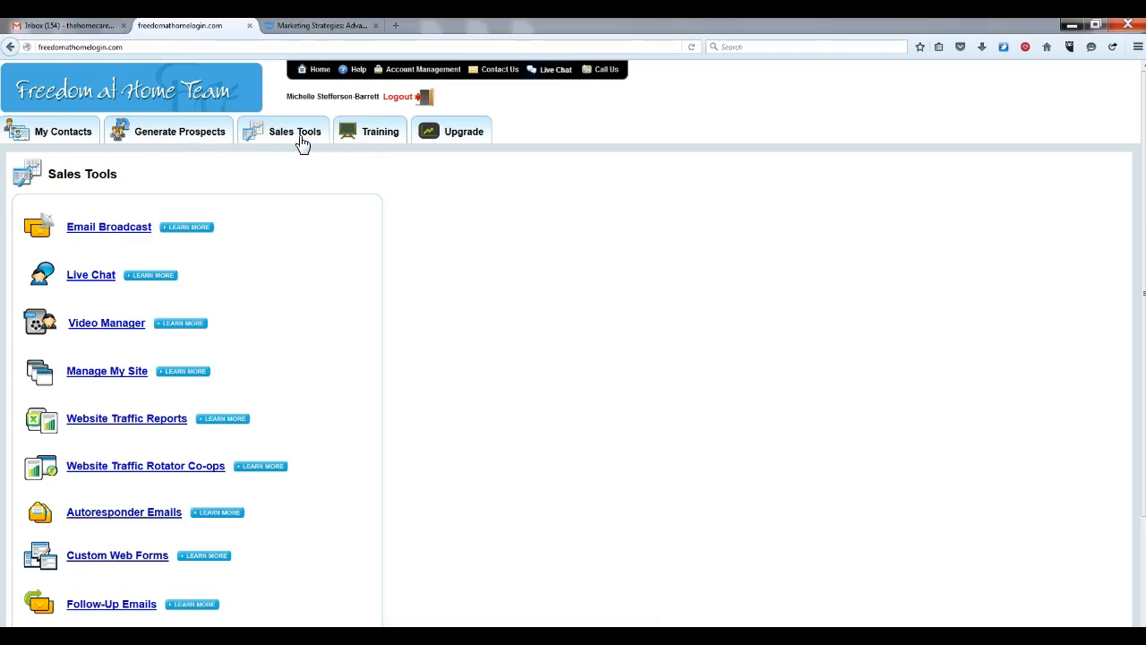
left_click(143, 515)
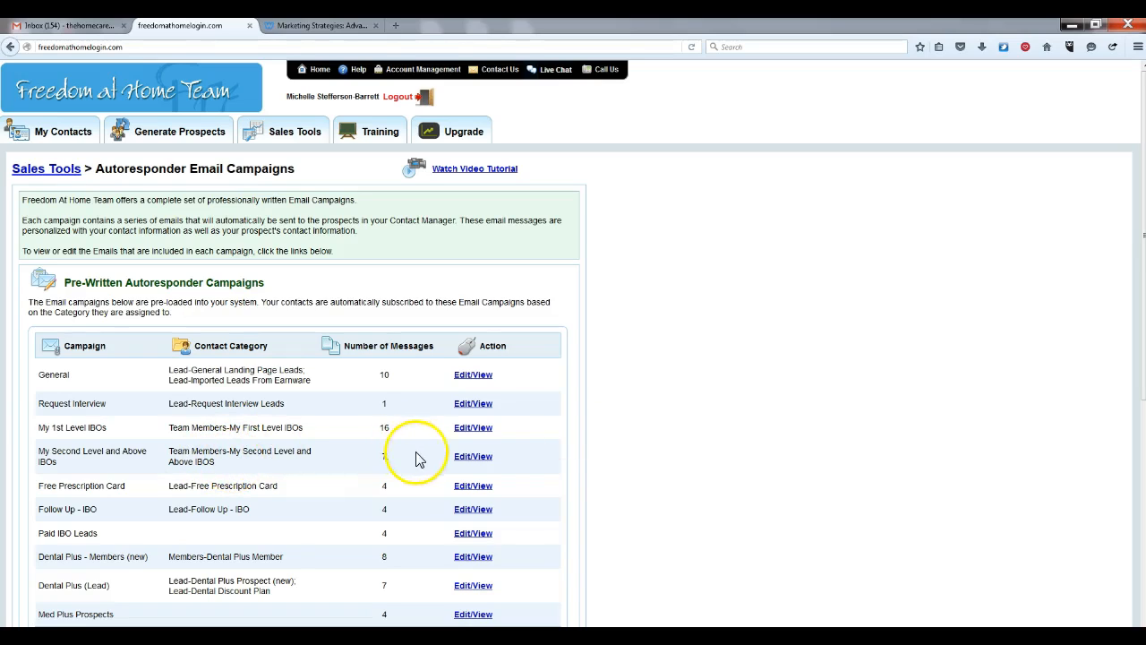
left_click(476, 460)
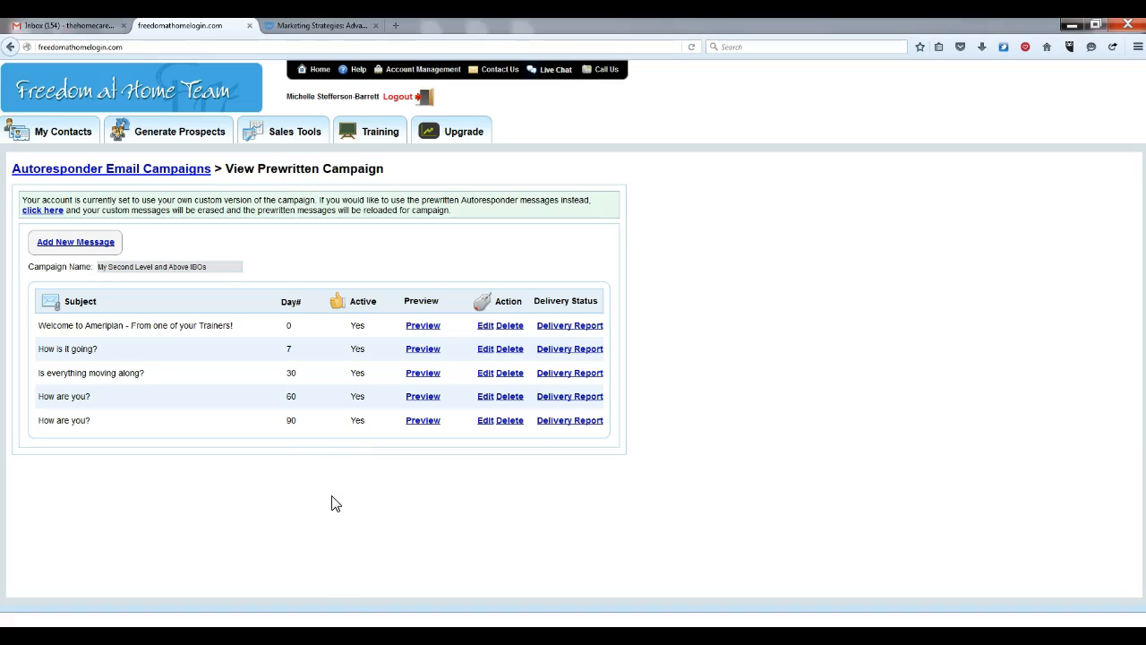
Leave the five-message Second Level campaign for the My Contacts manager
left_click(79, 132)
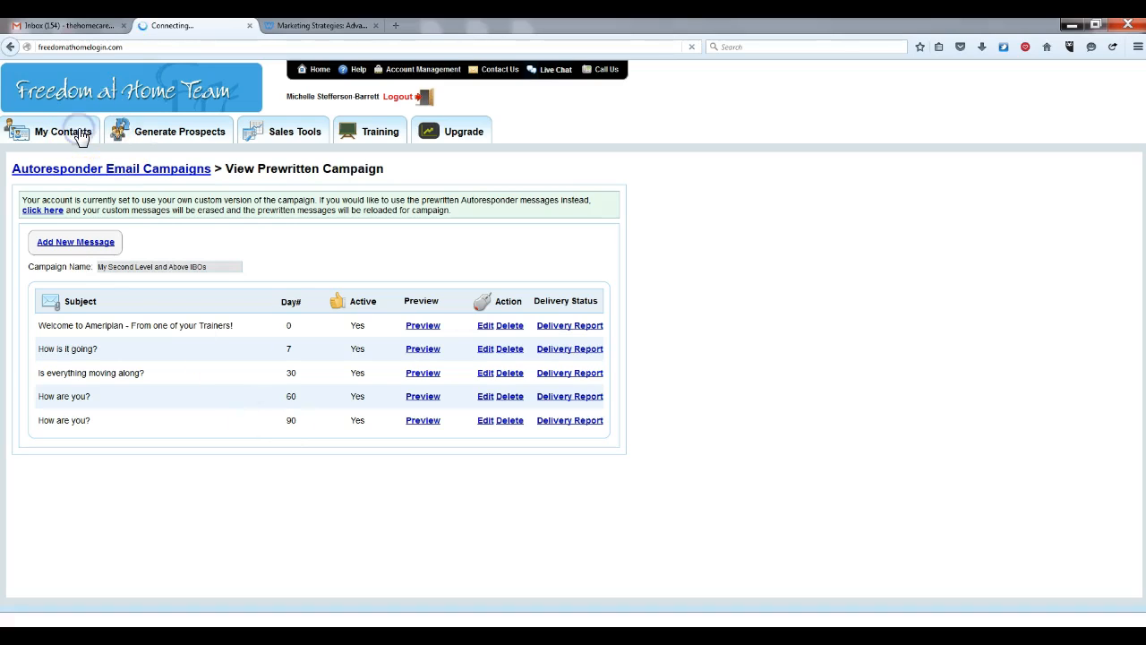